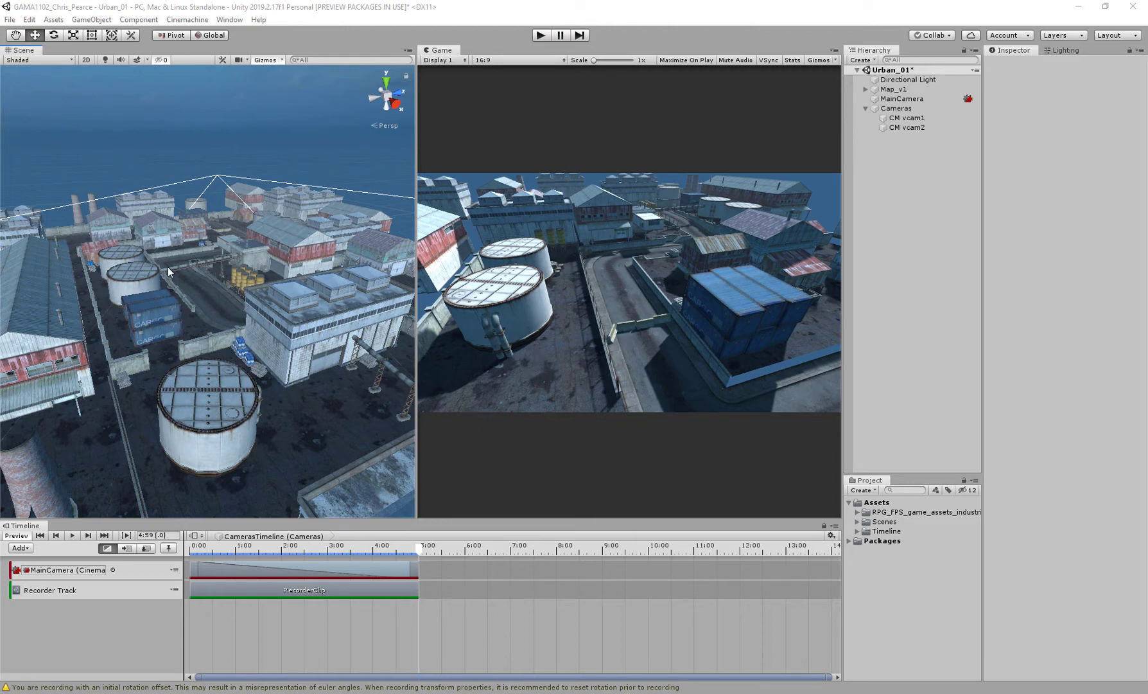
# - Open the Cinemachine menu to reach the Create Dolly Track with Cart command
pyautogui.click(185, 19)
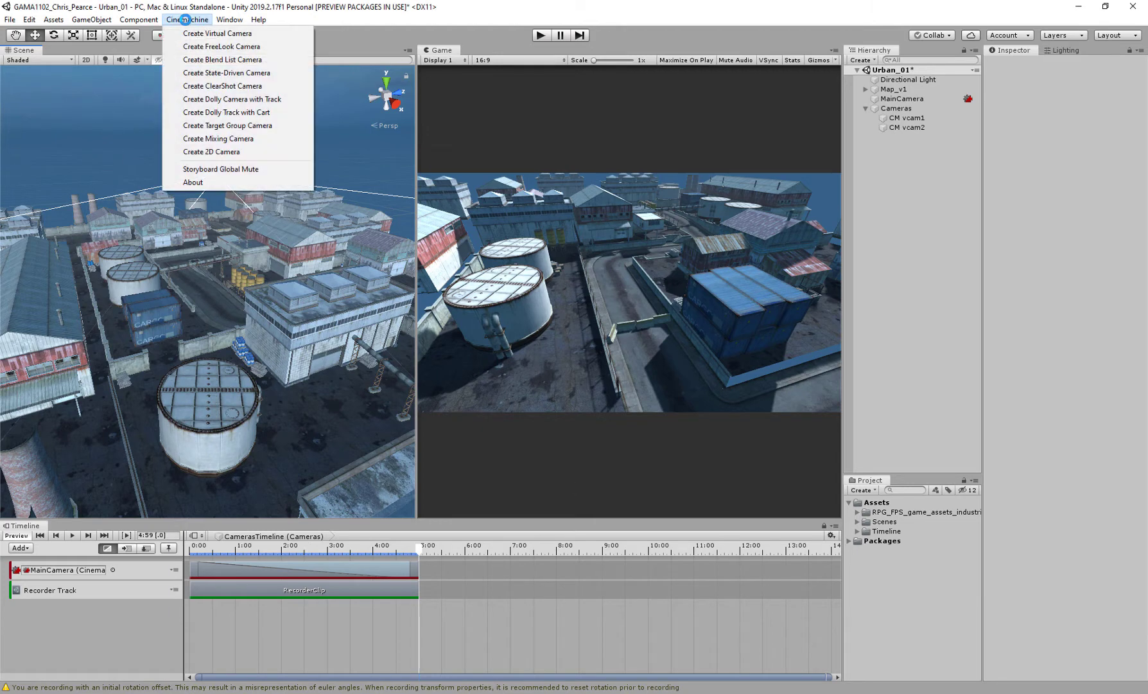
# - Create a dolly track with cart and raise the track to height 32.29 above the rooftops
pyautogui.click(249, 114)
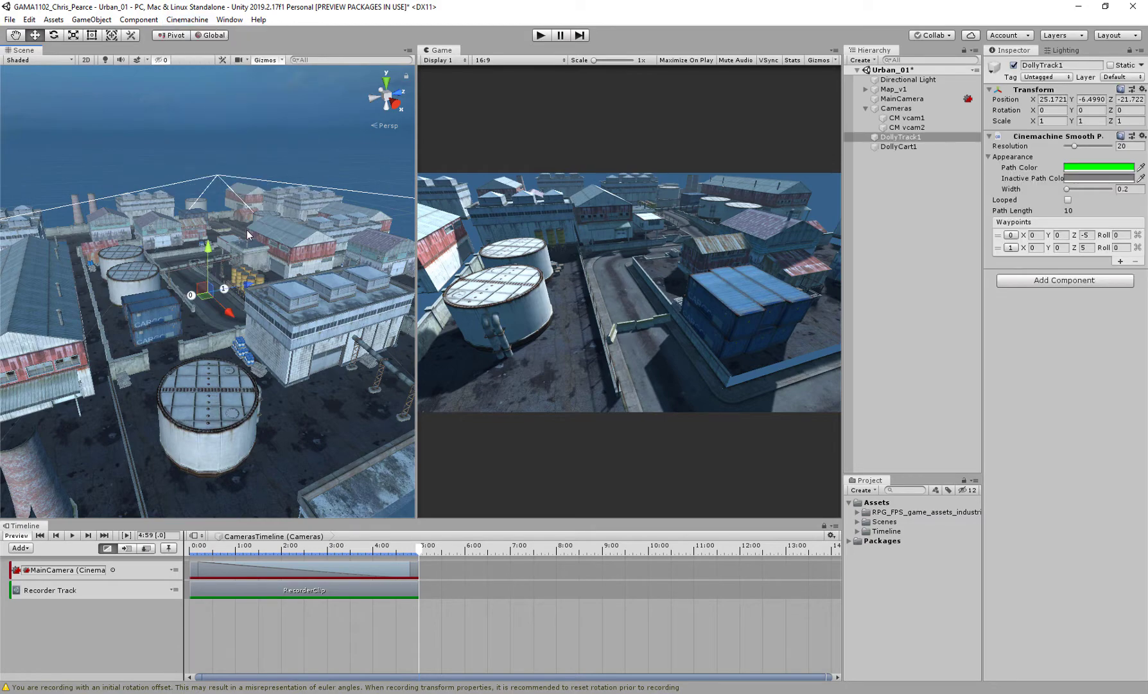
pyautogui.scroll(2, 225, 282)
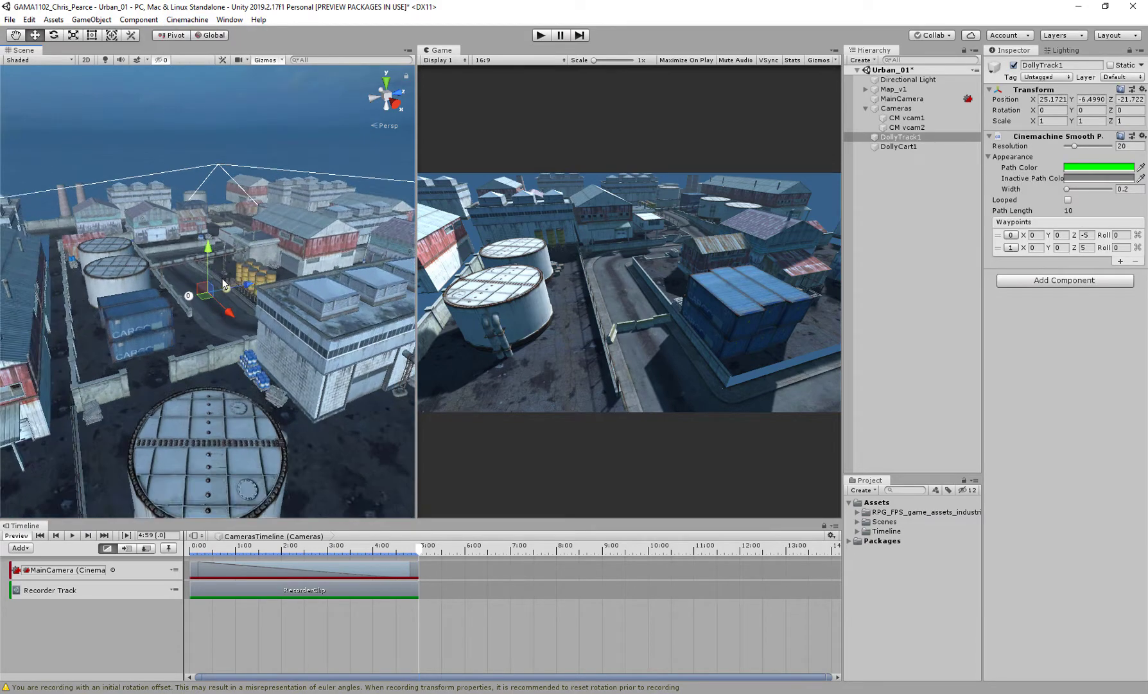
pyautogui.keyDown('alt'); pyautogui.moveTo(225, 282); pyautogui.dragTo(258, 316); pyautogui.keyUp('alt')
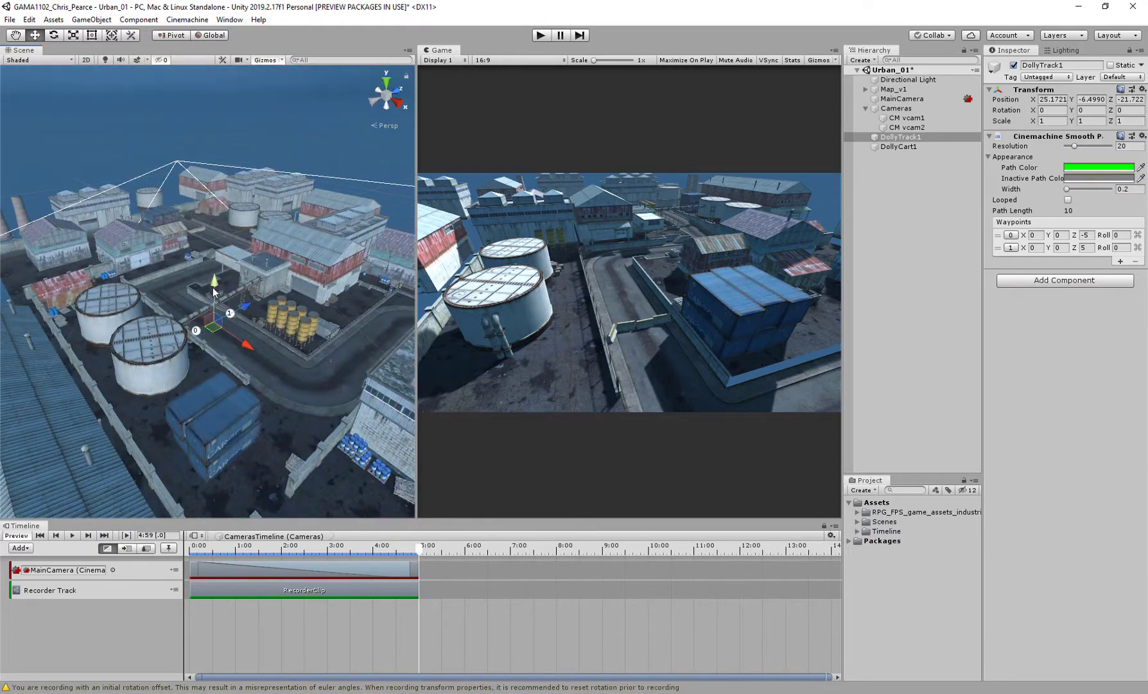
pyautogui.moveTo(214, 283); pyautogui.dragTo(209, 244)
pyautogui.scroll(3, 201, 165)
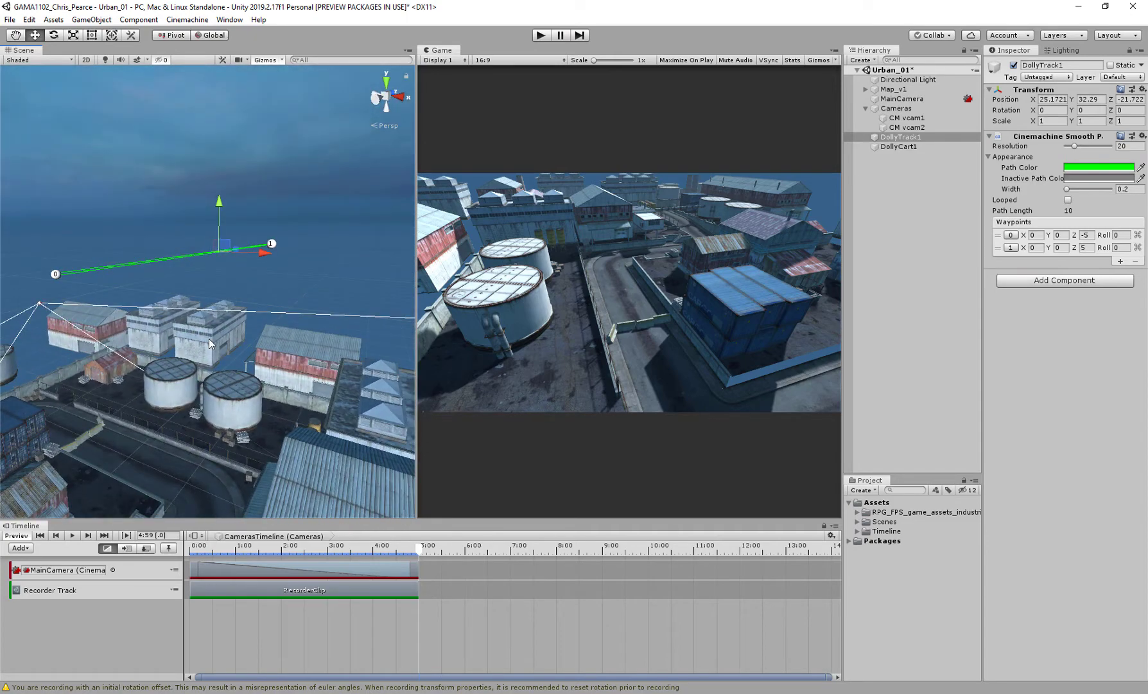
pyautogui.keyDown('alt'); pyautogui.moveTo(210, 343); pyautogui.dragTo(135, 289); pyautogui.keyUp('alt')
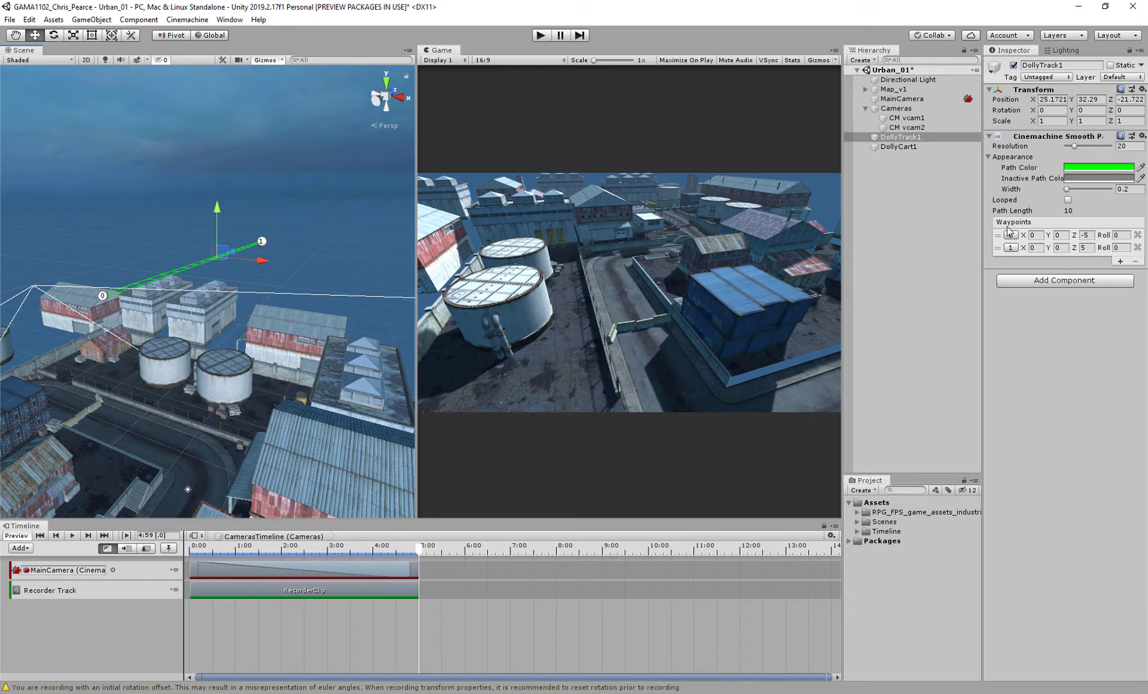
# - Review DollyTrack1's path settings and DollyCart1's dolly cart settings in the Inspector
pyautogui.click(894, 137)
pyautogui.click(898, 147)
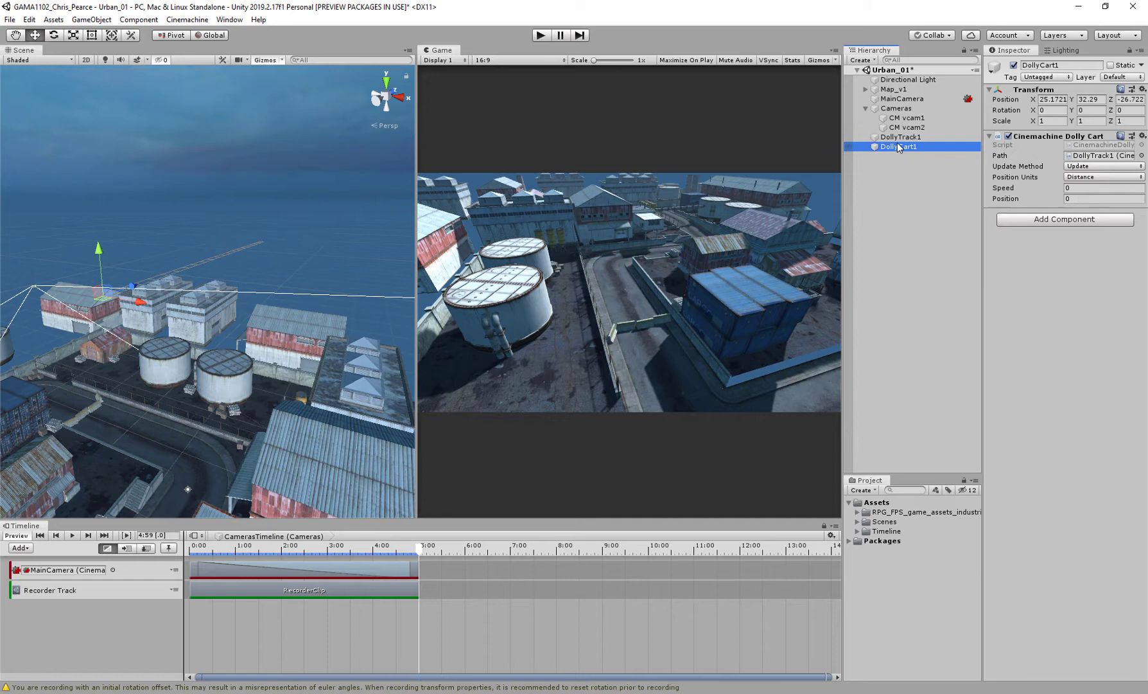
pyautogui.click(899, 137)
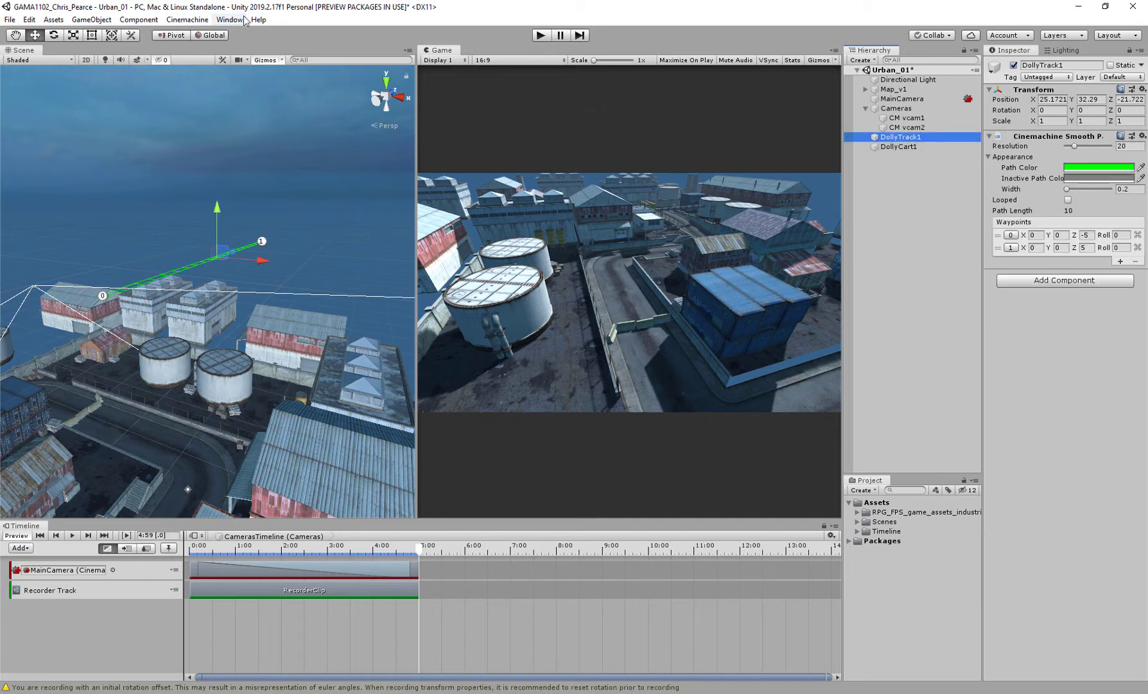
# - Add a new virtual camera CM vcam3 and rename DollyCart1 to DollyCart3
pyautogui.click(188, 20)
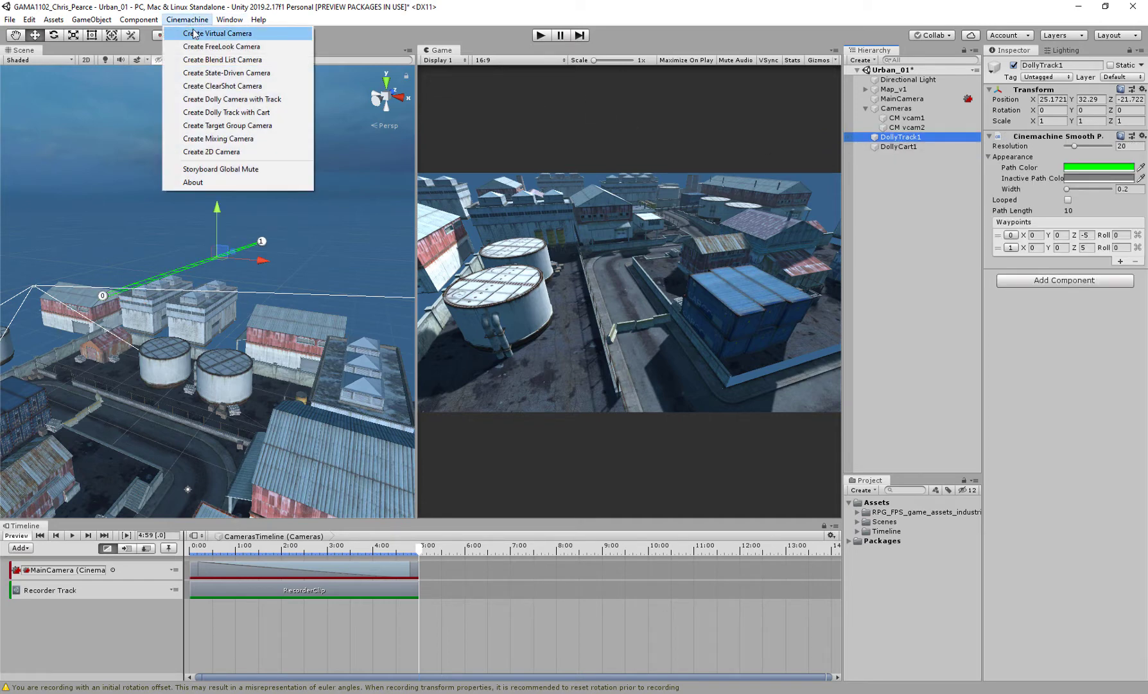
pyautogui.click(196, 35)
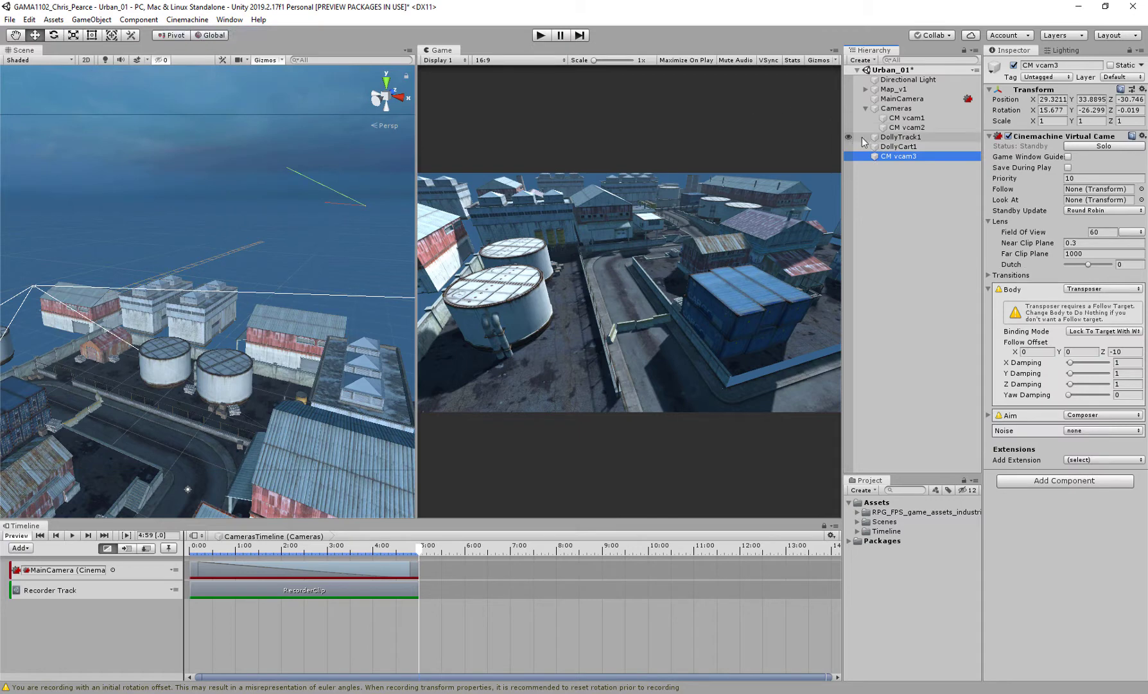
pyautogui.click(898, 146)
pyautogui.click(1067, 64)
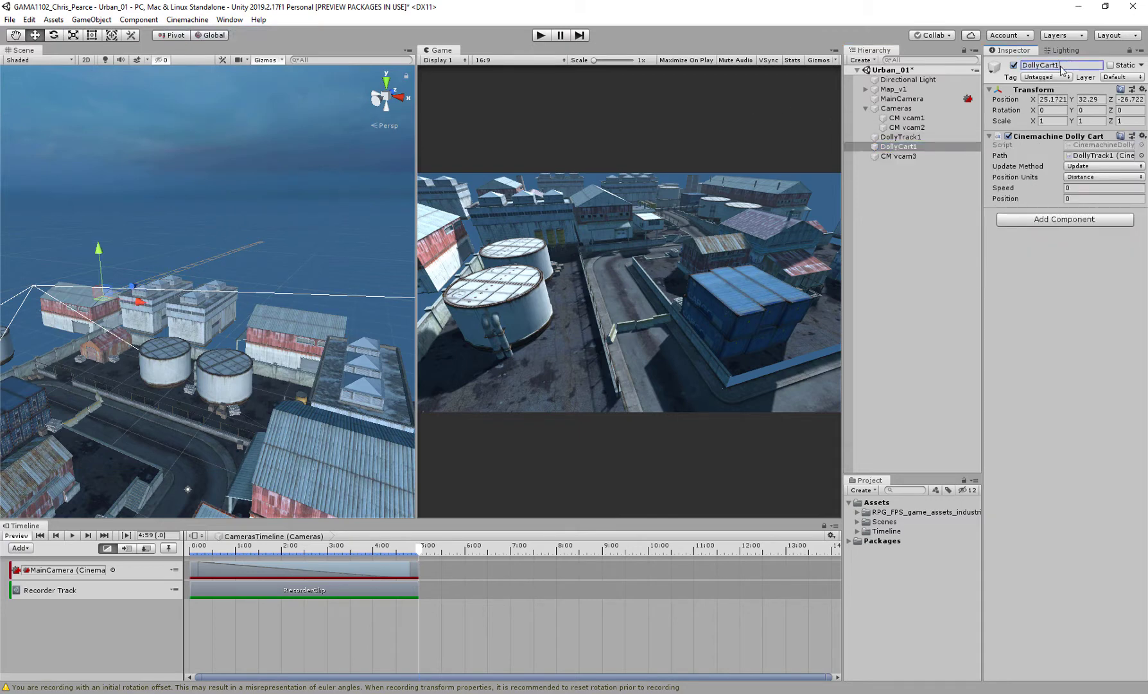
pyautogui.click(920, 138)
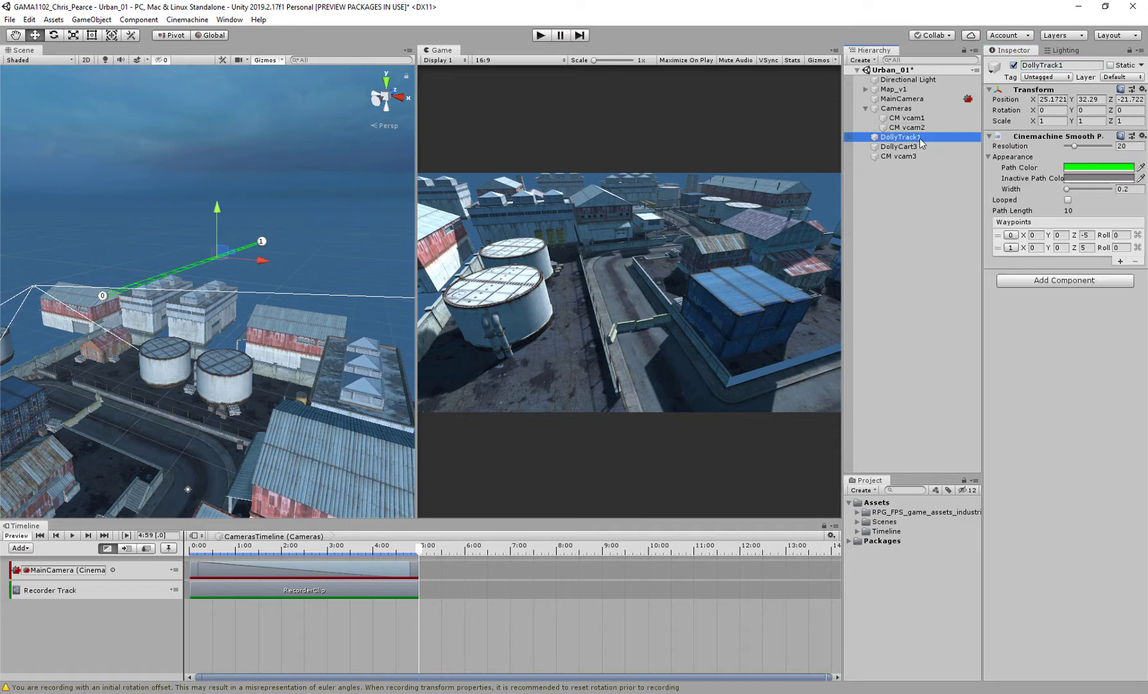
# - Rename DollyTrack1 to DollyTrack3, then check CM vcam3 and DollyCart3 settings
pyautogui.click(1065, 65)
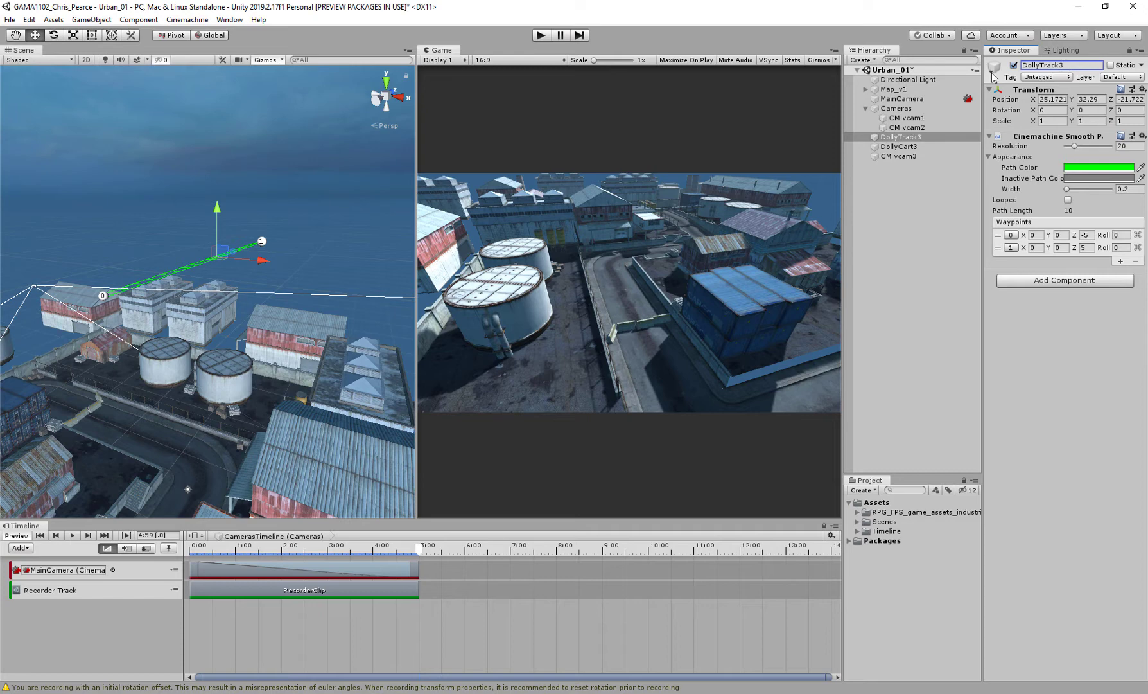
pyautogui.click(914, 183)
pyautogui.click(910, 147)
pyautogui.click(910, 156)
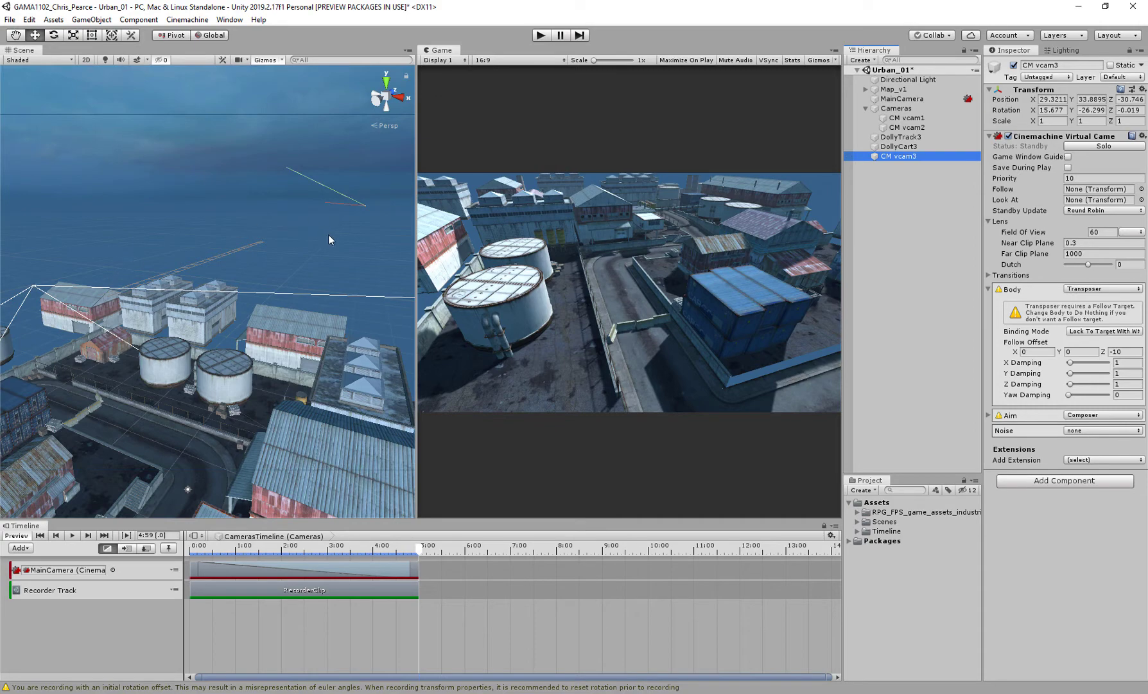
pyautogui.click(897, 146)
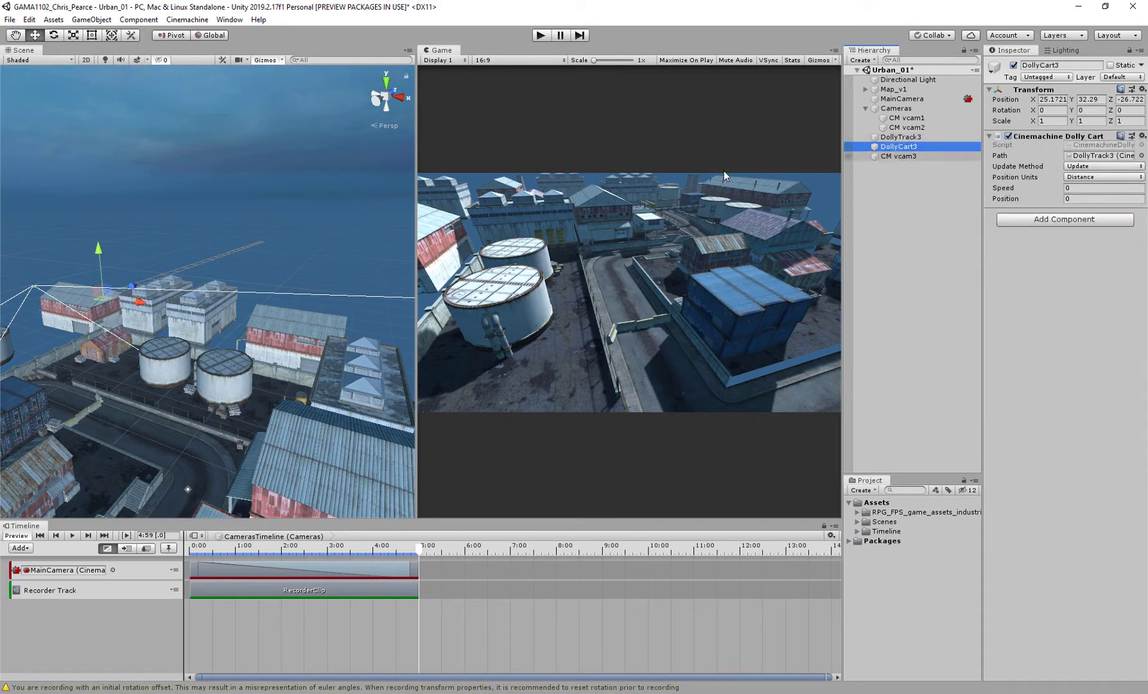
# - Set DollyTrack3's path Appearance width to 10
pyautogui.click(901, 137)
pyautogui.keyDown('alt'); pyautogui.moveTo(212, 289); pyautogui.dragTo(276, 283); pyautogui.keyUp('alt')
pyautogui.keyDown('alt'); pyautogui.moveTo(157, 267); pyautogui.dragTo(219, 270); pyautogui.keyUp('alt')
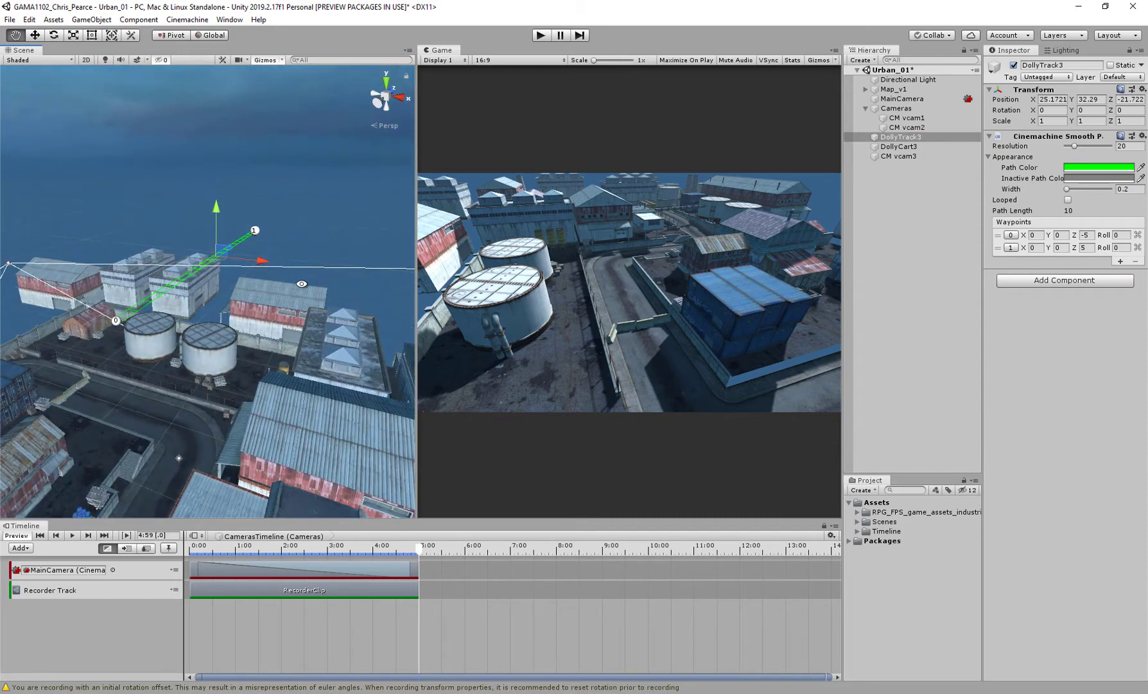
pyautogui.click(992, 157)
pyautogui.click(992, 158)
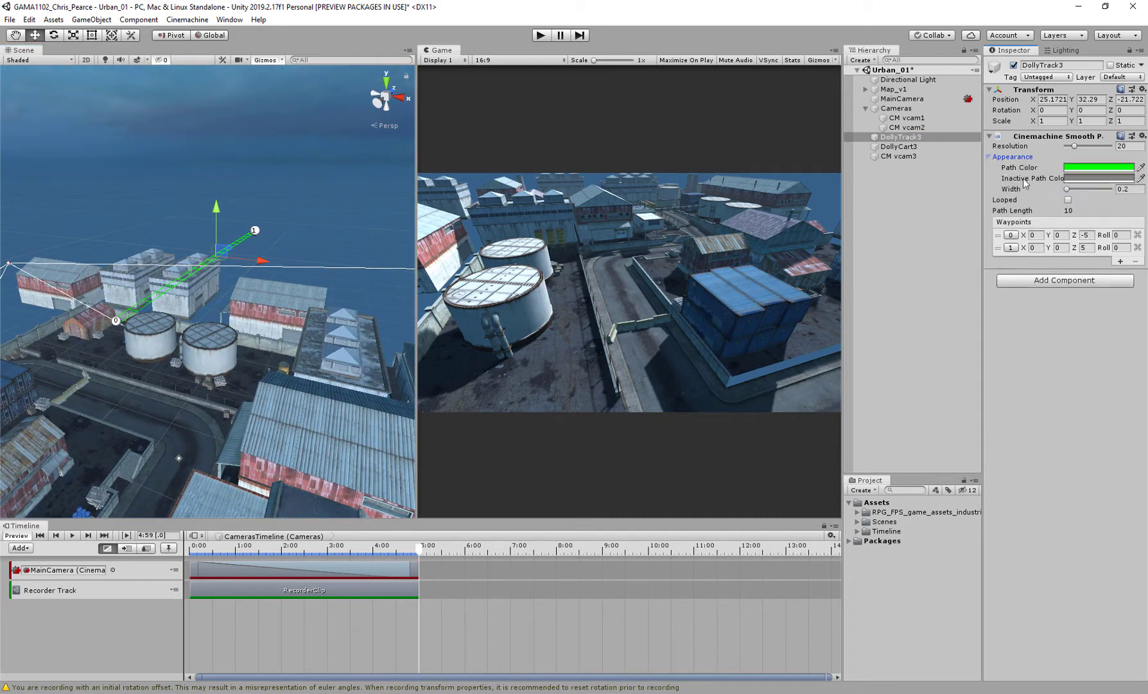
pyautogui.click(1124, 188)
pyautogui.write('10')
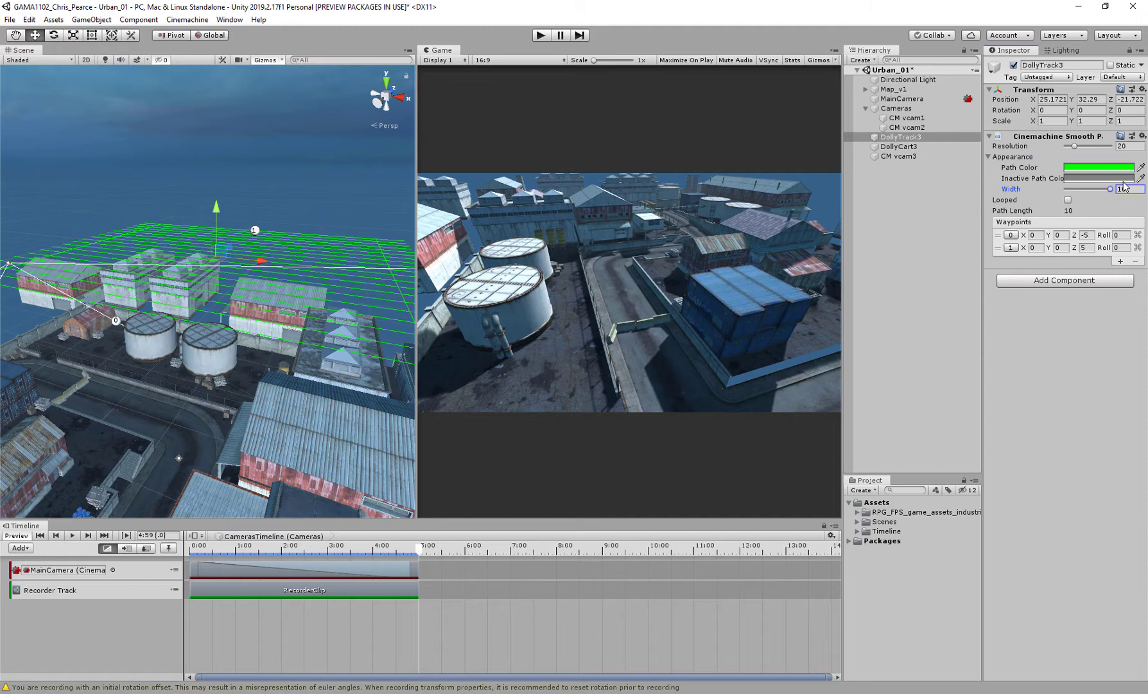
# - Orbit and zoom the Scene view to inspect the widened green track over the city
pyautogui.keyDown('alt'); pyautogui.moveTo(213, 272); pyautogui.dragTo(226, 371); pyautogui.keyUp('alt')
pyautogui.scroll(3, 244, 299)
pyautogui.scroll(-3, 203, 314)
pyautogui.moveTo(255, 262)
pyautogui.keyDown('alt'); pyautogui.mouseDown()
pyautogui.moveTo(334, 364)
pyautogui.moveTo(172, 439)
pyautogui.moveTo(254, 257)
pyautogui.mouseUp(); pyautogui.keyUp('alt')
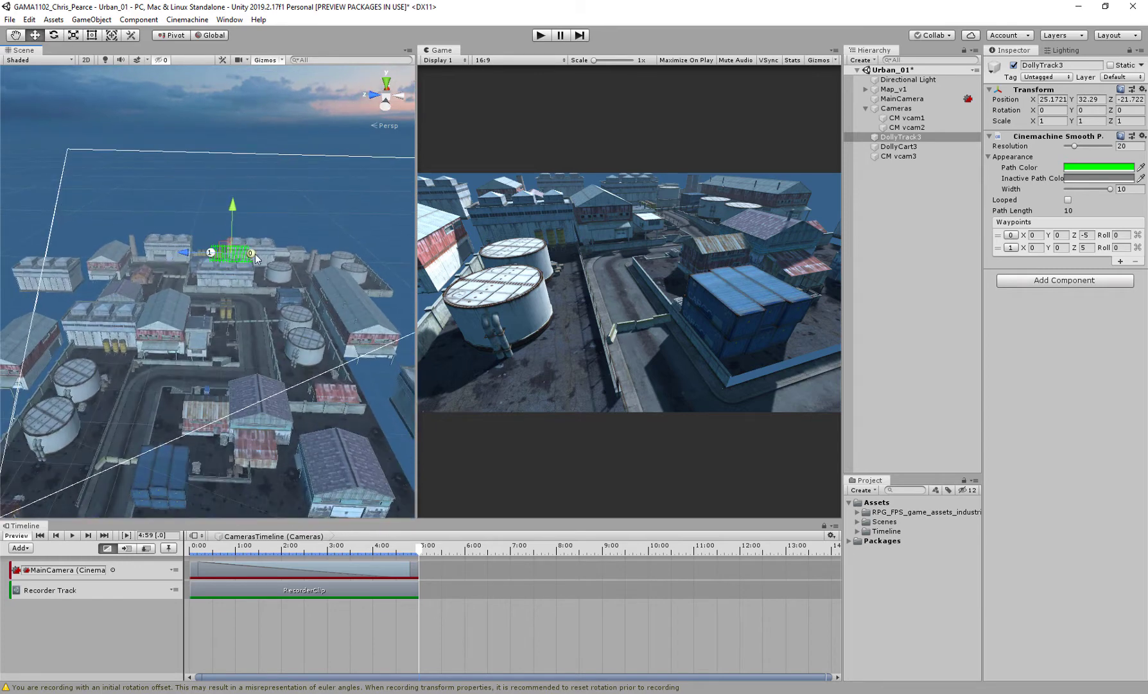
# - Set both waypoints' Z to 0 and stretch their X values to -40 and 62.6
pyautogui.click(1086, 235)
pyautogui.write('0')
pyautogui.click(1086, 247)
pyautogui.write('0')
pyautogui.moveTo(1023, 236); pyautogui.dragTo(1028, 127)
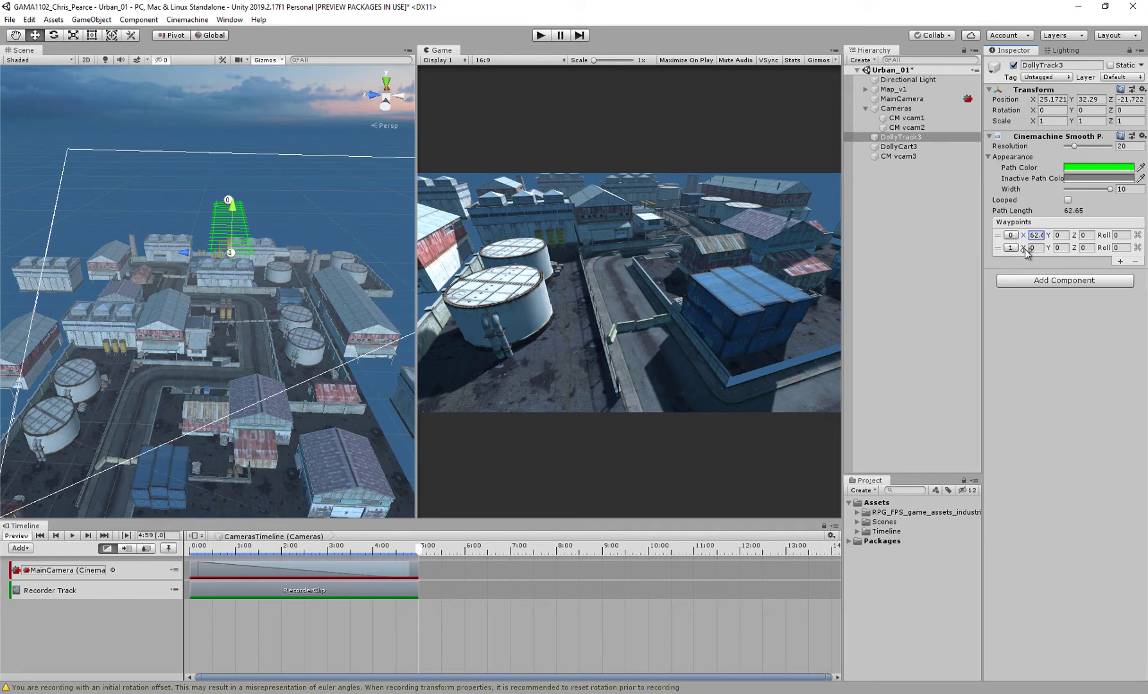
pyautogui.moveTo(1024, 248); pyautogui.dragTo(296, 265)
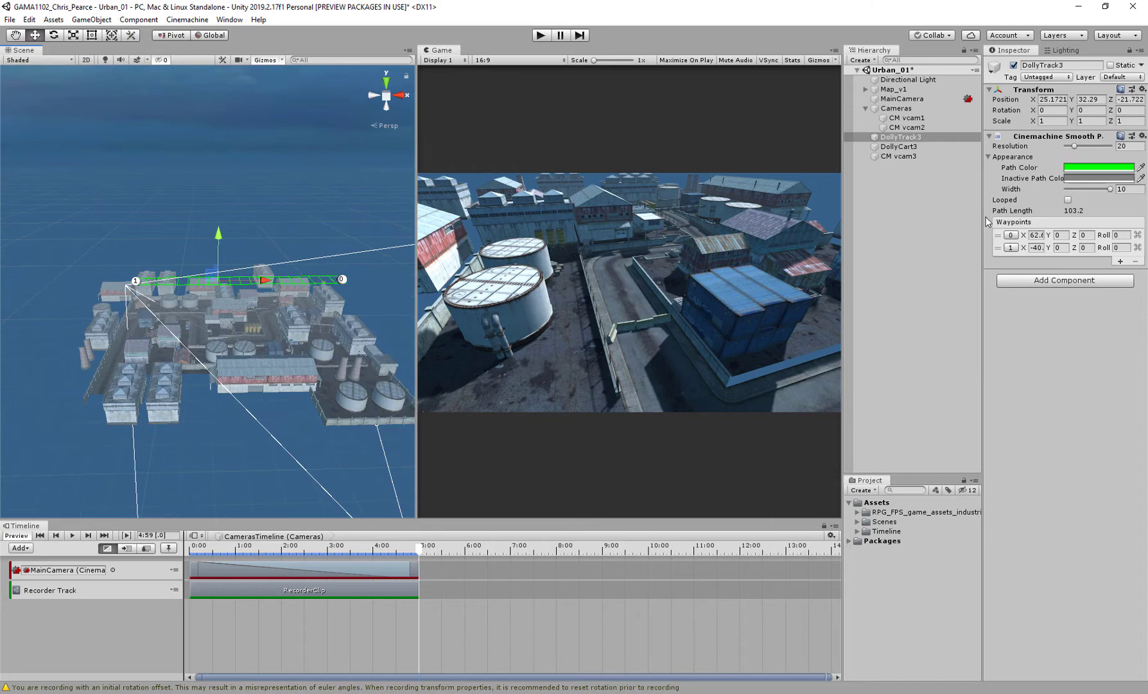
# - Raise DollyTrack3 to height 66.3 and swap the order of its two waypoints
pyautogui.moveTo(221, 236); pyautogui.dragTo(199, 166)
pyautogui.keyDown('alt'); pyautogui.moveTo(210, 230); pyautogui.dragTo(118, 270); pyautogui.keyUp('alt')
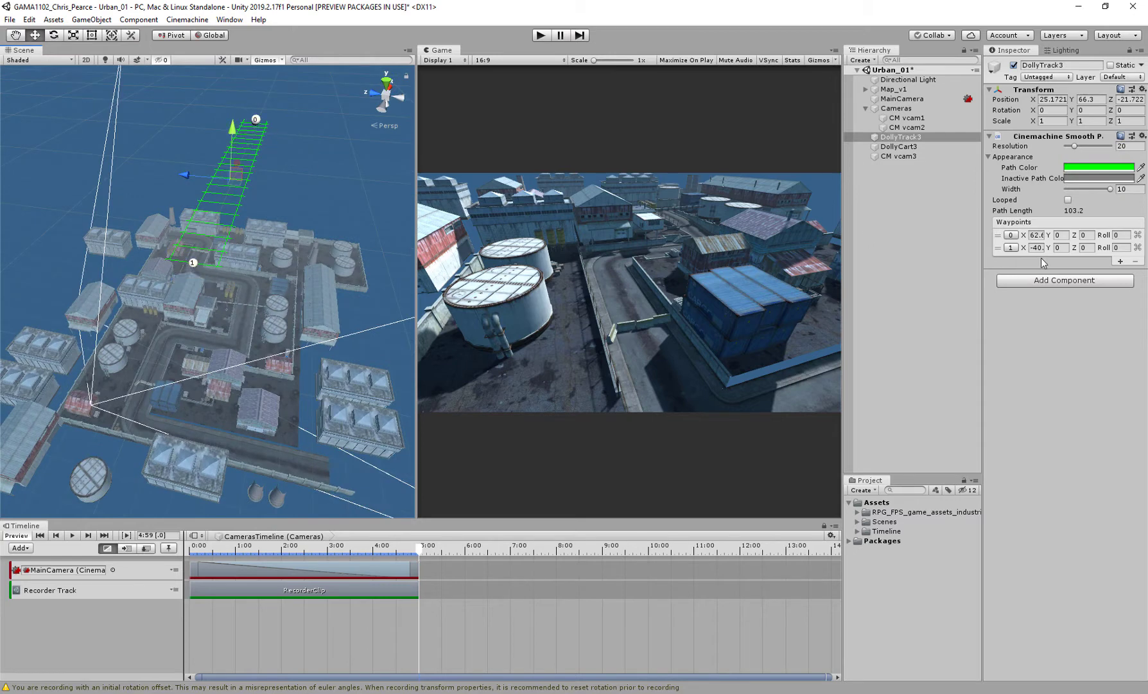
pyautogui.moveTo(998, 250); pyautogui.dragTo(997, 237)
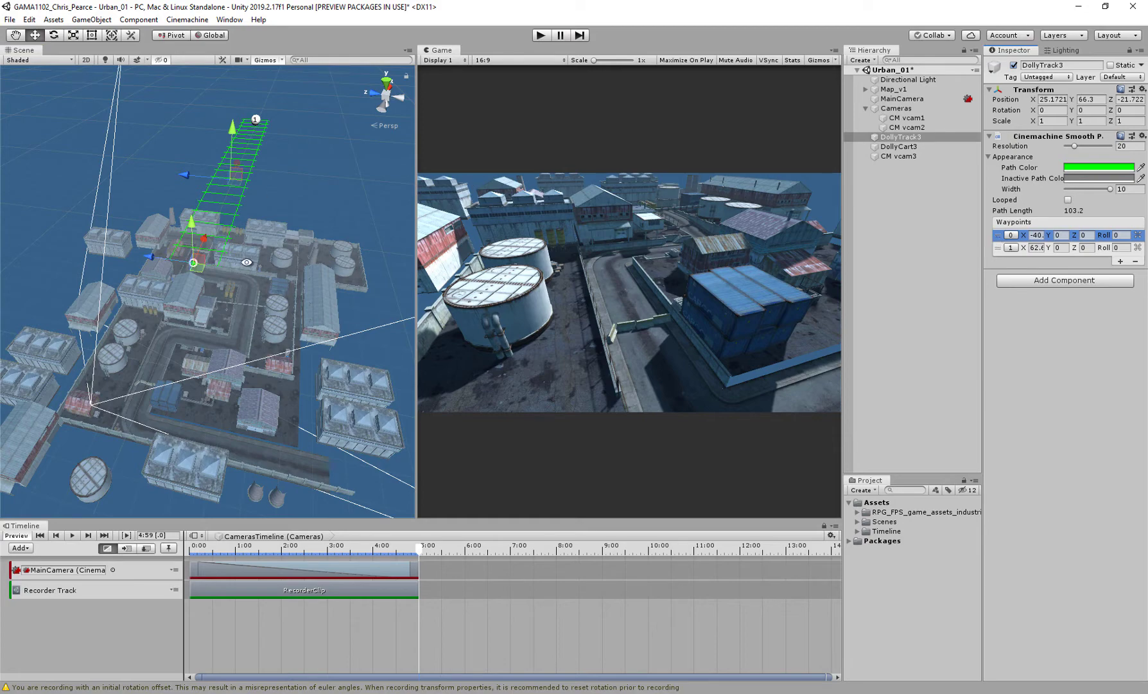
pyautogui.keyDown('alt'); pyautogui.moveTo(247, 262); pyautogui.dragTo(126, 197); pyautogui.keyUp('alt')
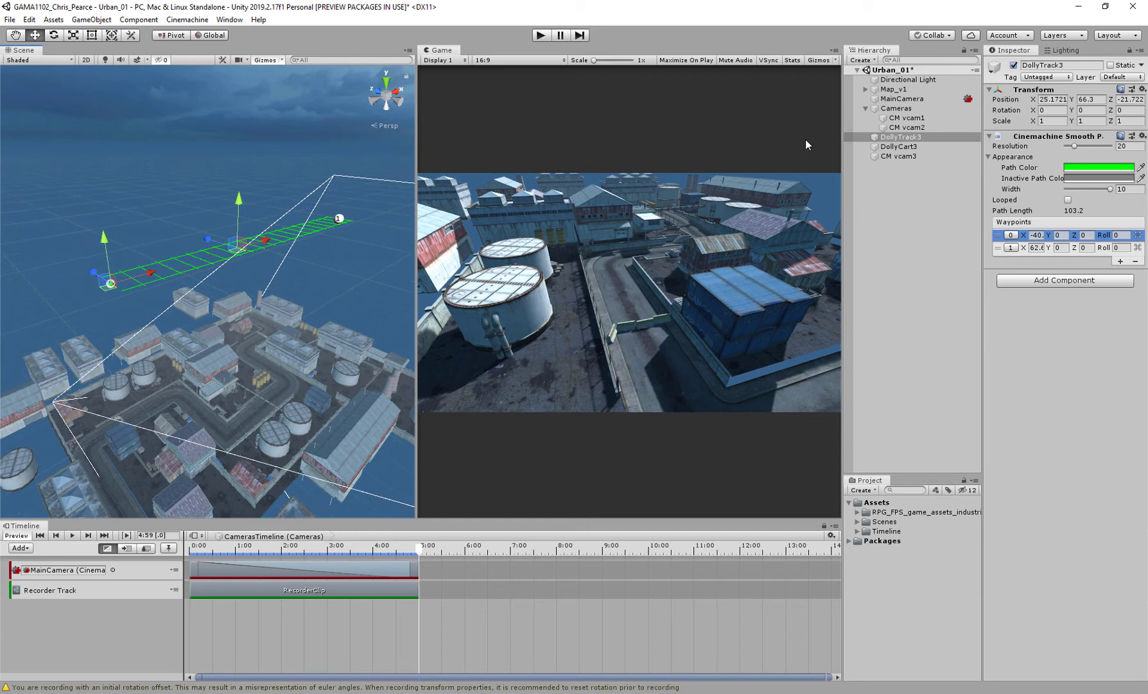
# - Select DollyCart3, slide it along the track, and return it to the start
pyautogui.click(893, 147)
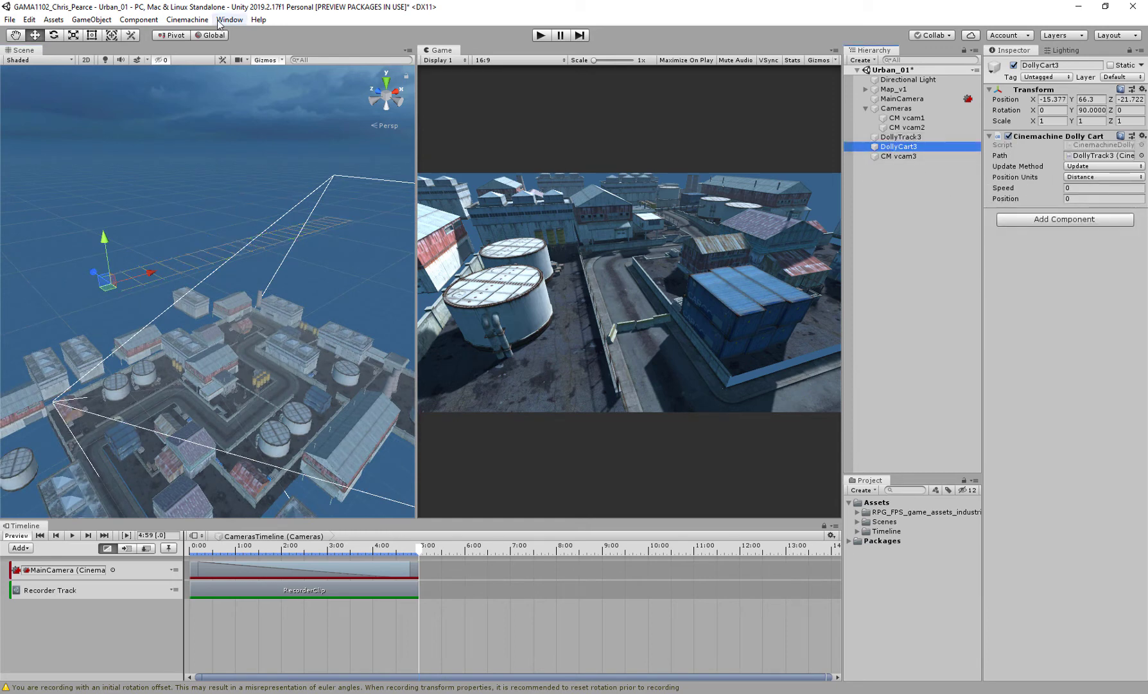
pyautogui.click(186, 20)
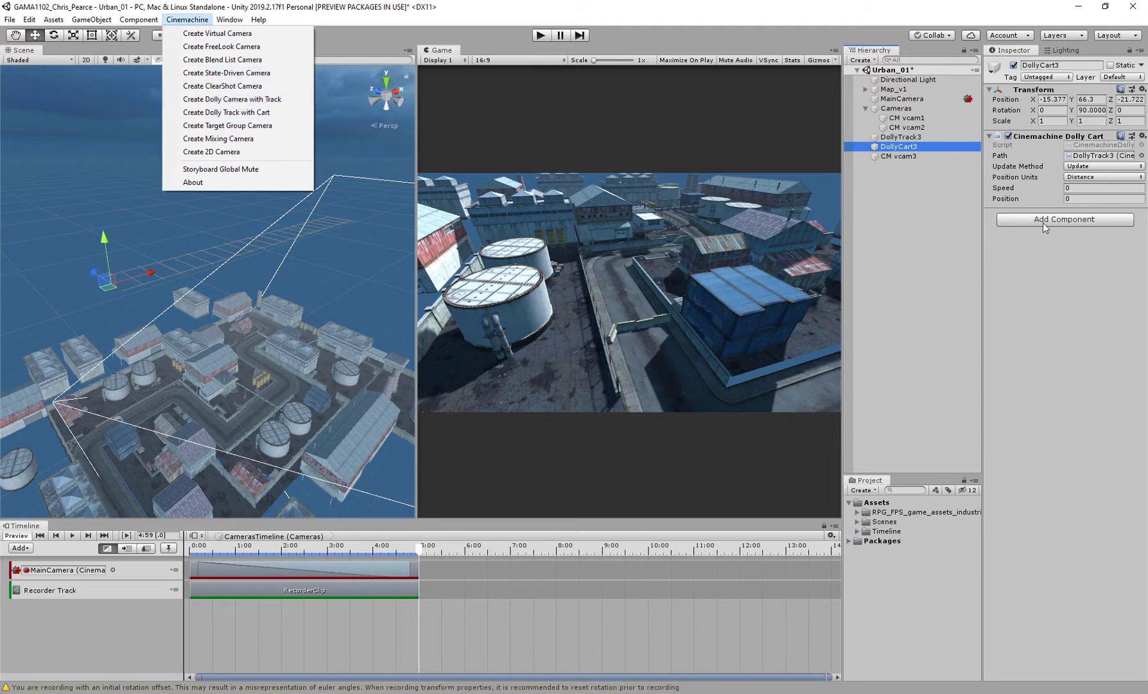
pyautogui.click(1011, 256)
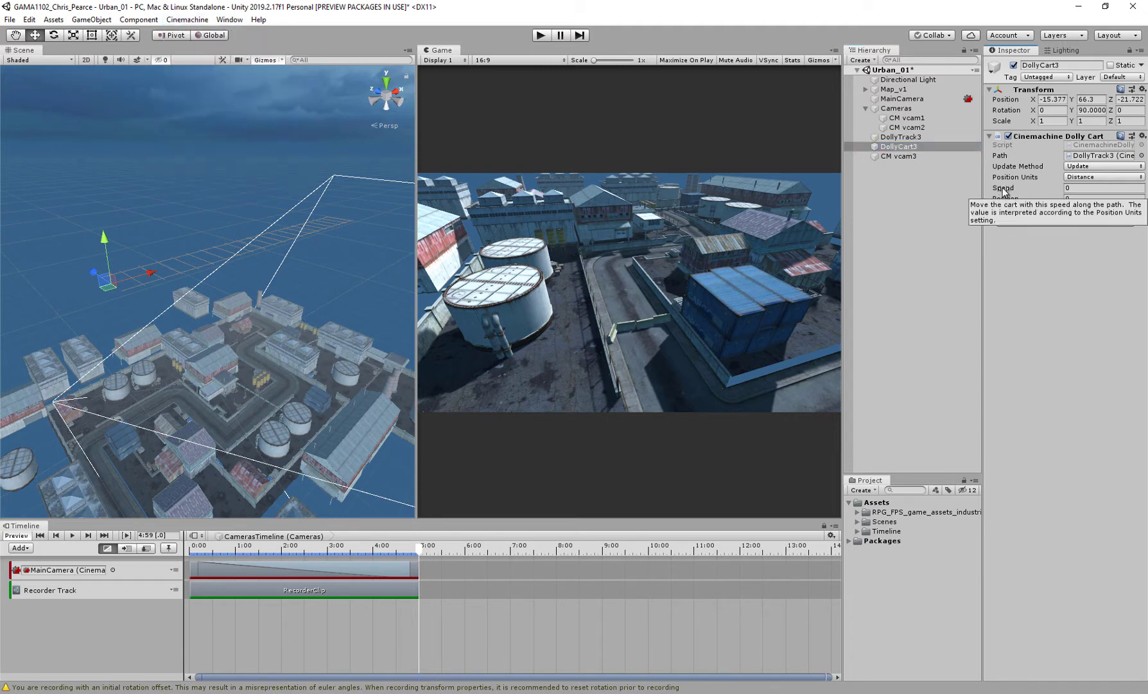
pyautogui.click(1084, 187)
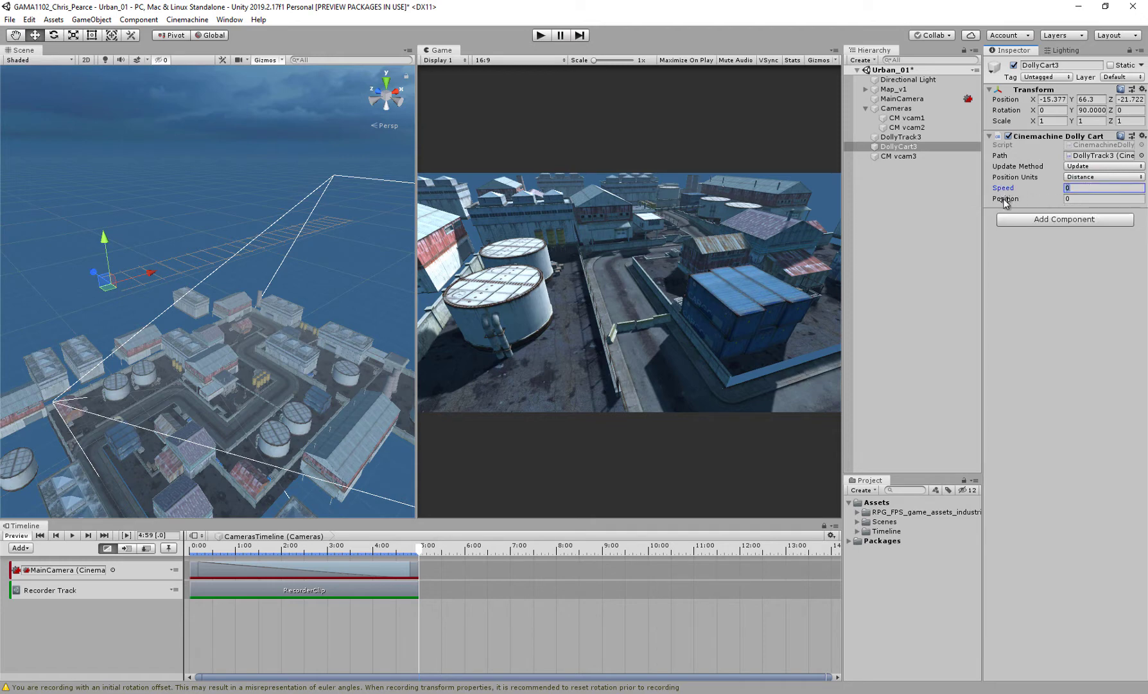
pyautogui.moveTo(1006, 203); pyautogui.dragTo(681, 60)
pyautogui.moveTo(14, 490); pyautogui.dragTo(843, 659)
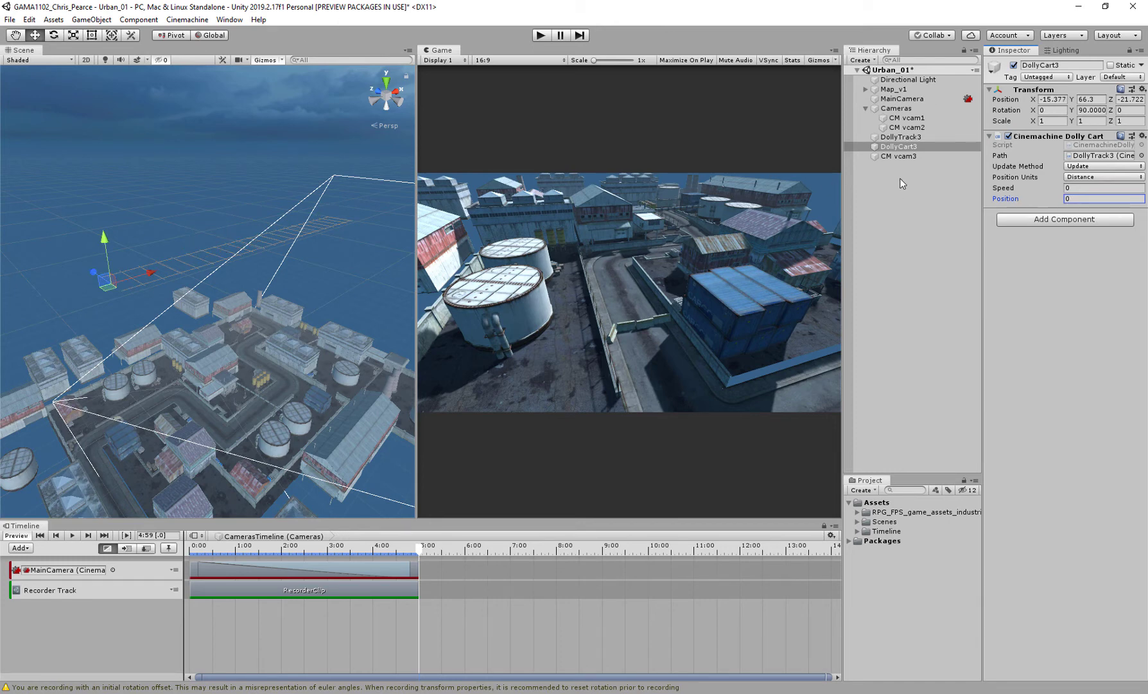
# - Set DollyCart3's Speed to 10 and view DollyTrack3's waypoints
pyautogui.click(1081, 187)
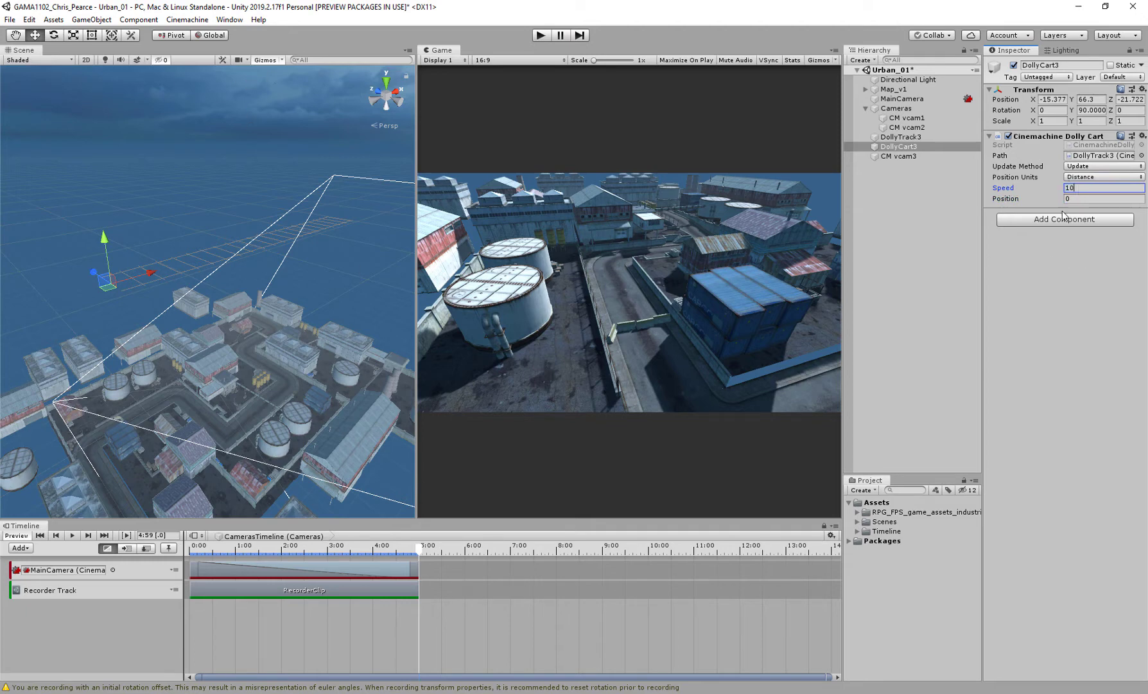
pyautogui.click(899, 156)
pyautogui.click(901, 146)
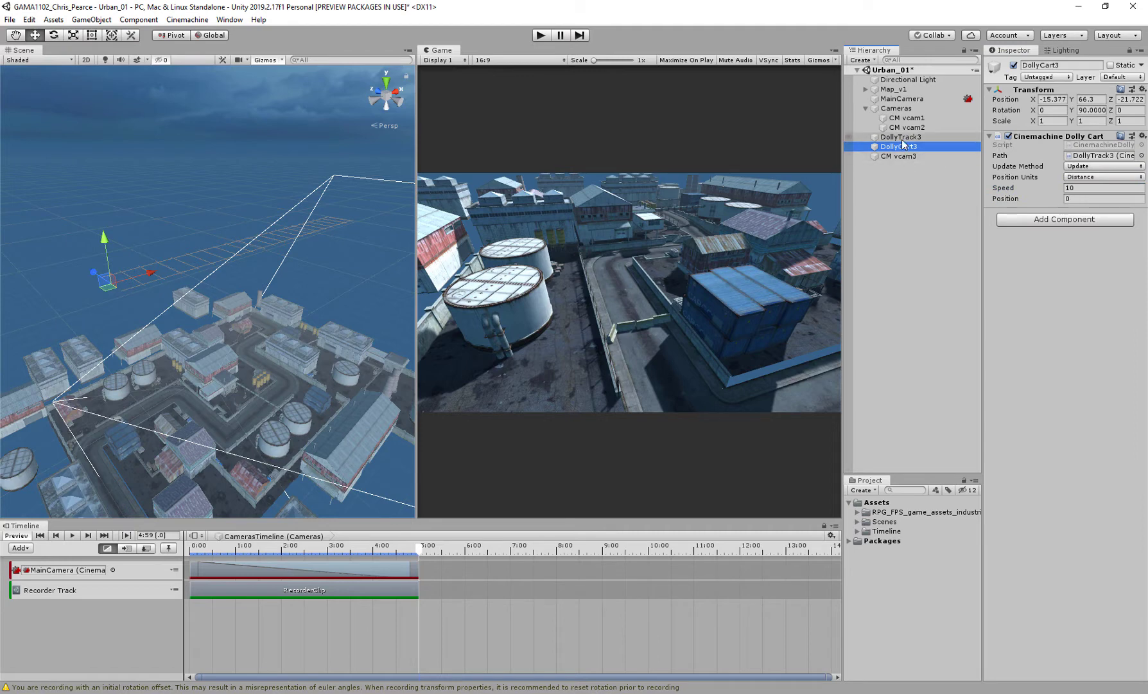
pyautogui.click(901, 139)
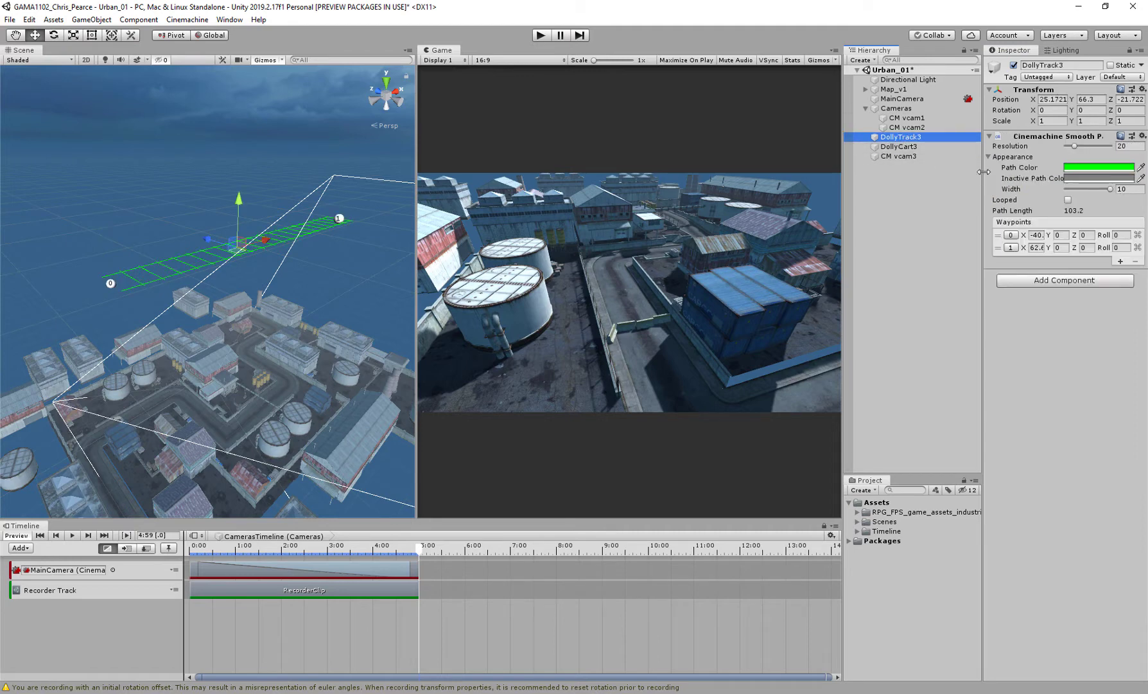
# - Drag DollyCart3 into CM vcam3's Follow field to make the camera follow the cart
pyautogui.click(898, 156)
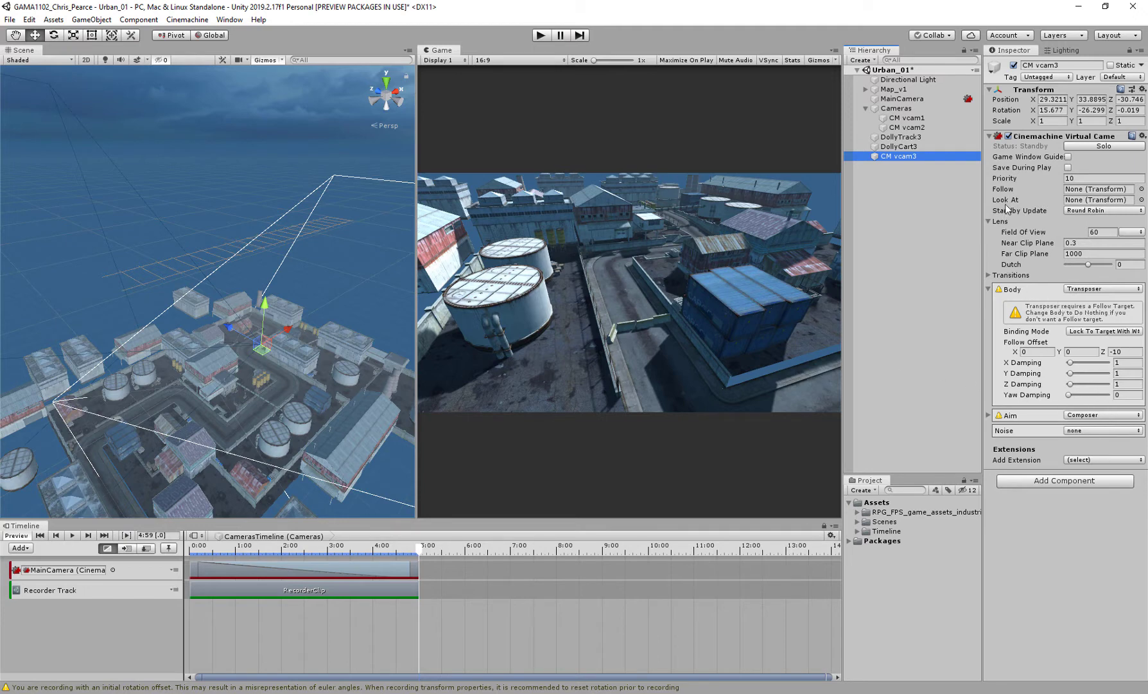
pyautogui.click(898, 148)
pyautogui.moveTo(898, 149); pyautogui.dragTo(1084, 195)
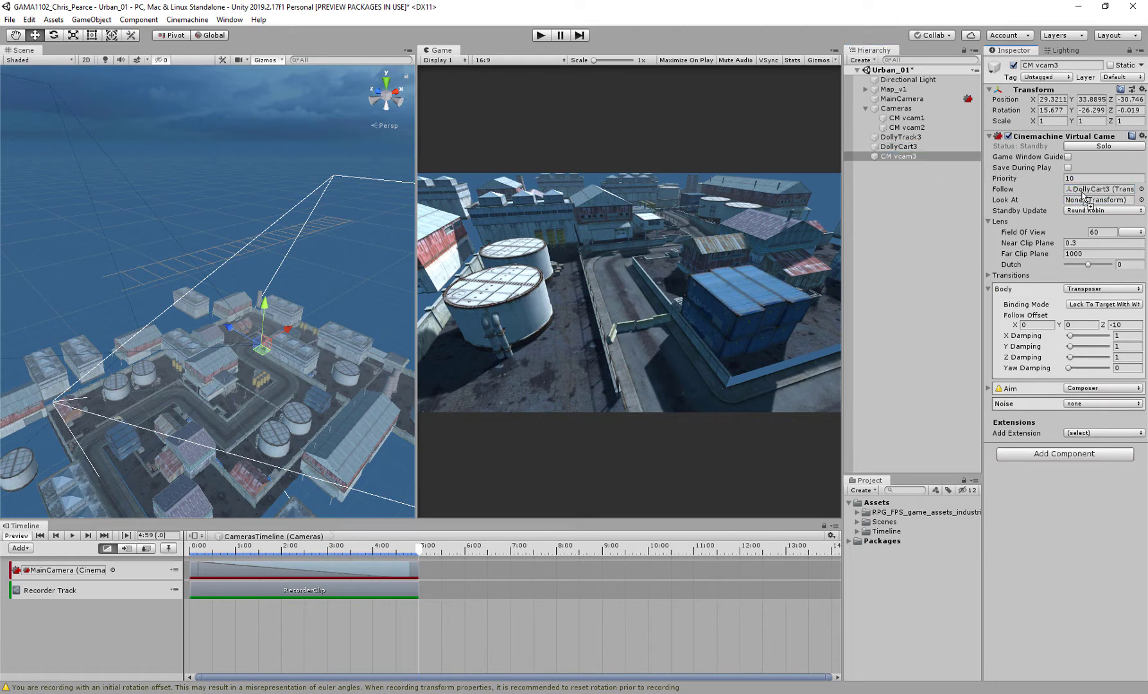
pyautogui.click(900, 156)
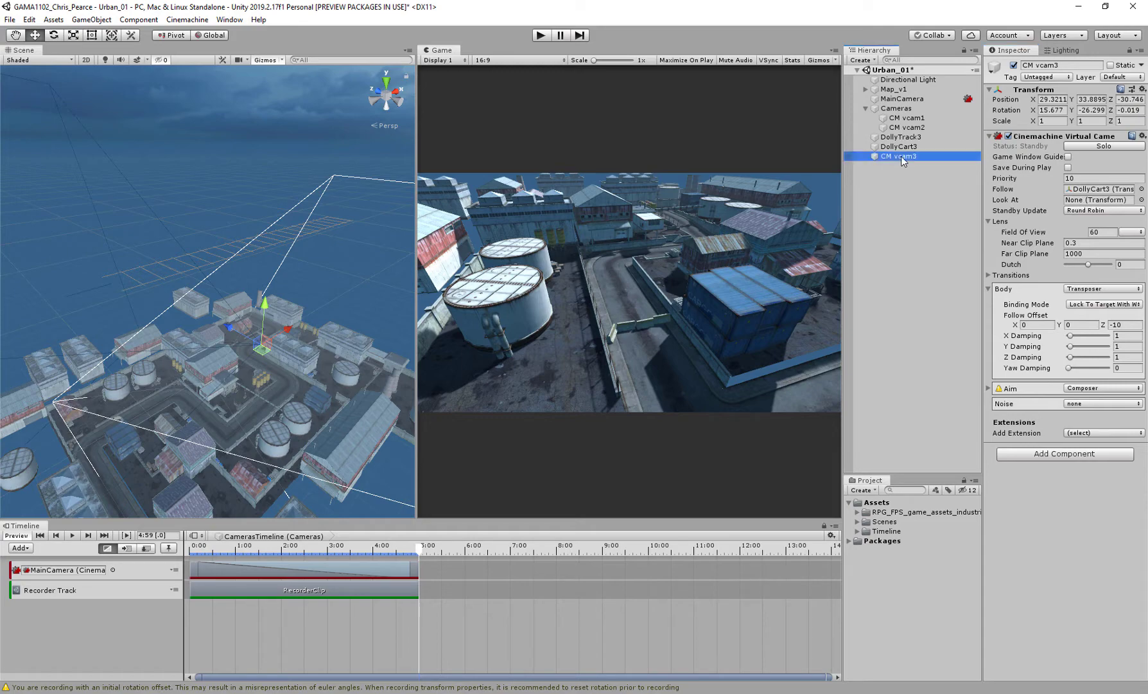
# - Solo CM vcam3 in the Game view and set its Transposer Binding Mode to World Space
pyautogui.click(1121, 145)
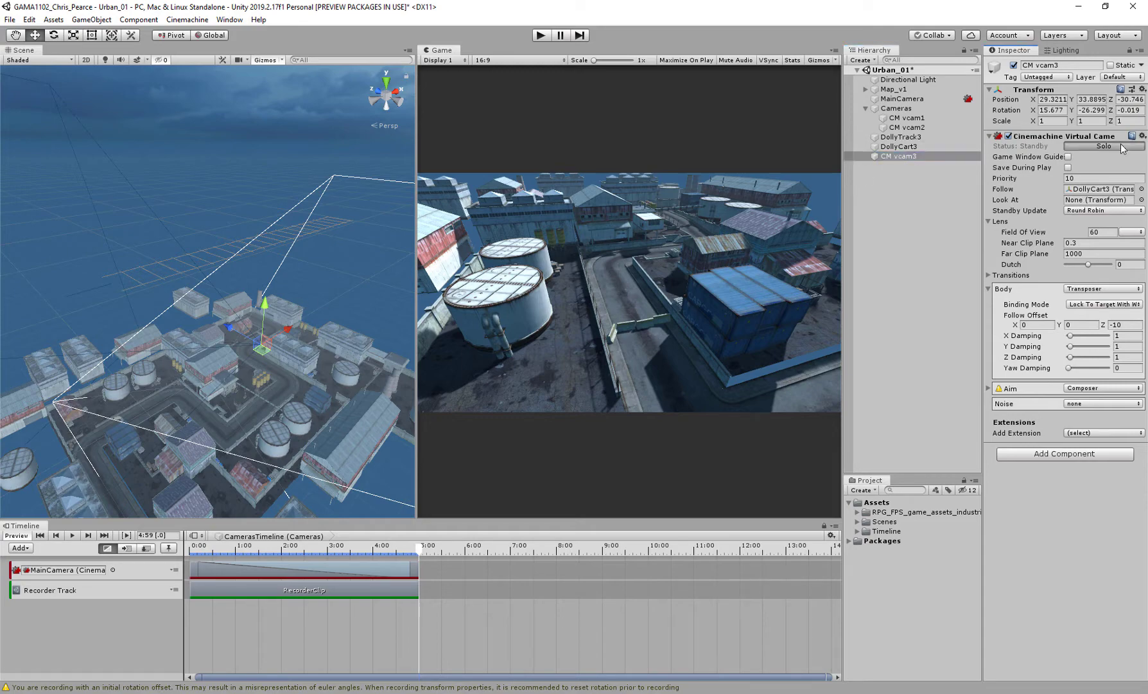
pyautogui.keyDown('alt'); pyautogui.moveTo(296, 234); pyautogui.dragTo(216, 260); pyautogui.keyUp('alt')
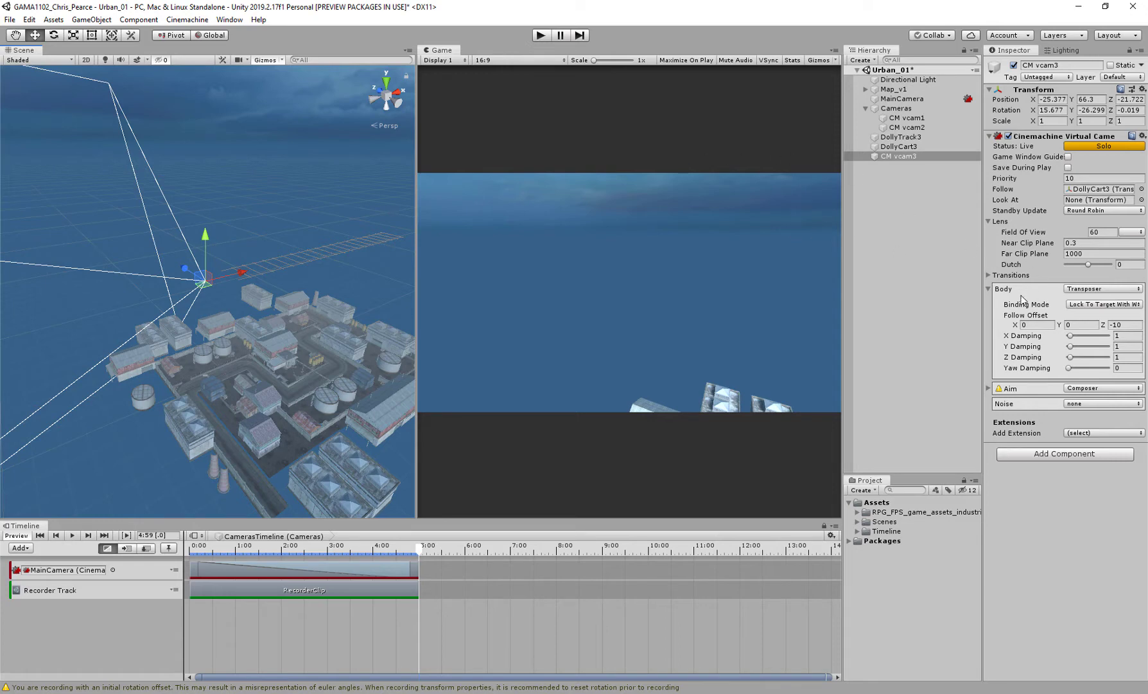
pyautogui.click(1081, 305)
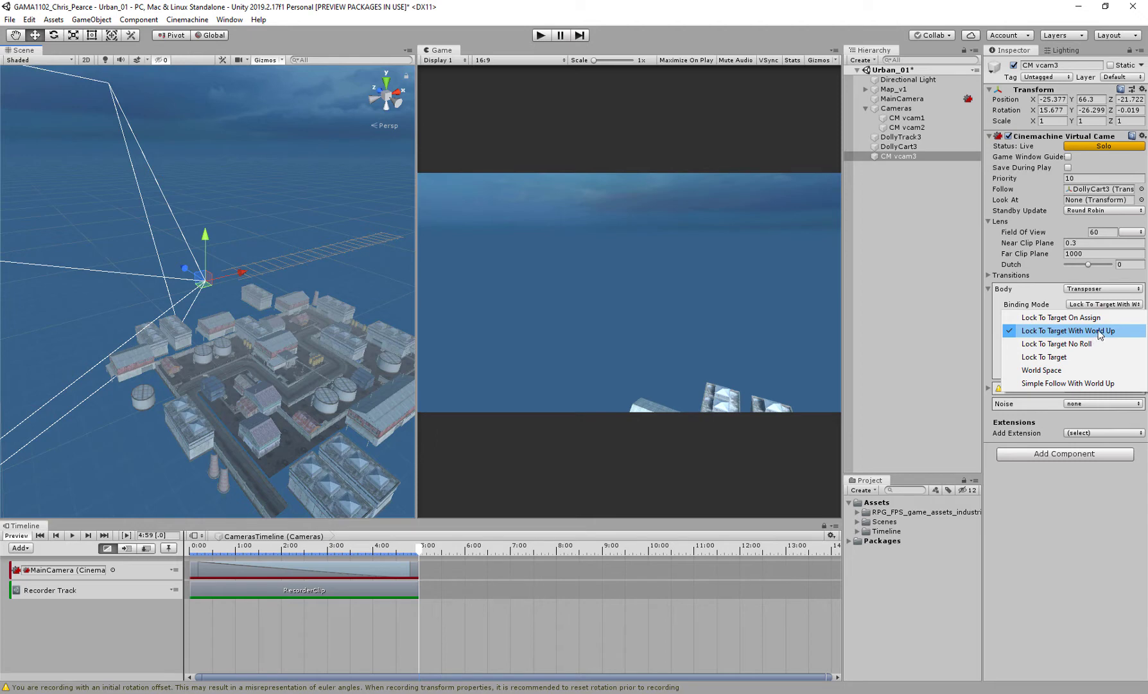
pyautogui.click(1058, 370)
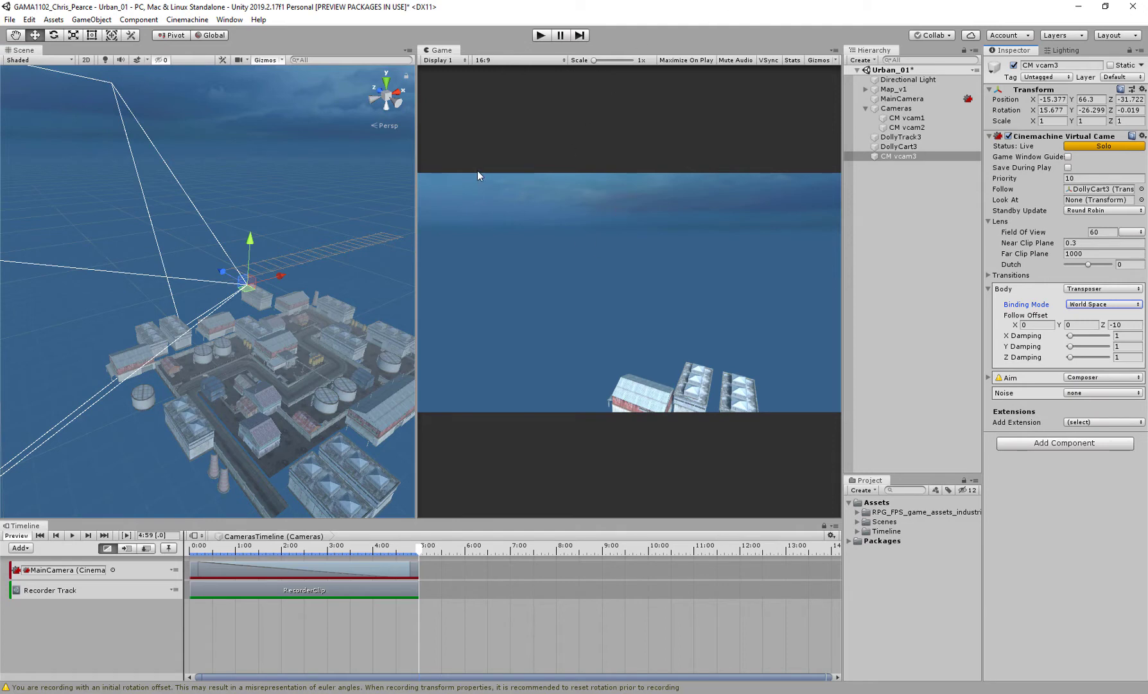
# - Undo the World Space binding mode and the DollyCart3 Follow assignment on CM vcam3
pyautogui.keyDown('alt'); pyautogui.moveTo(283, 225); pyautogui.dragTo(274, 228); pyautogui.keyUp('alt')
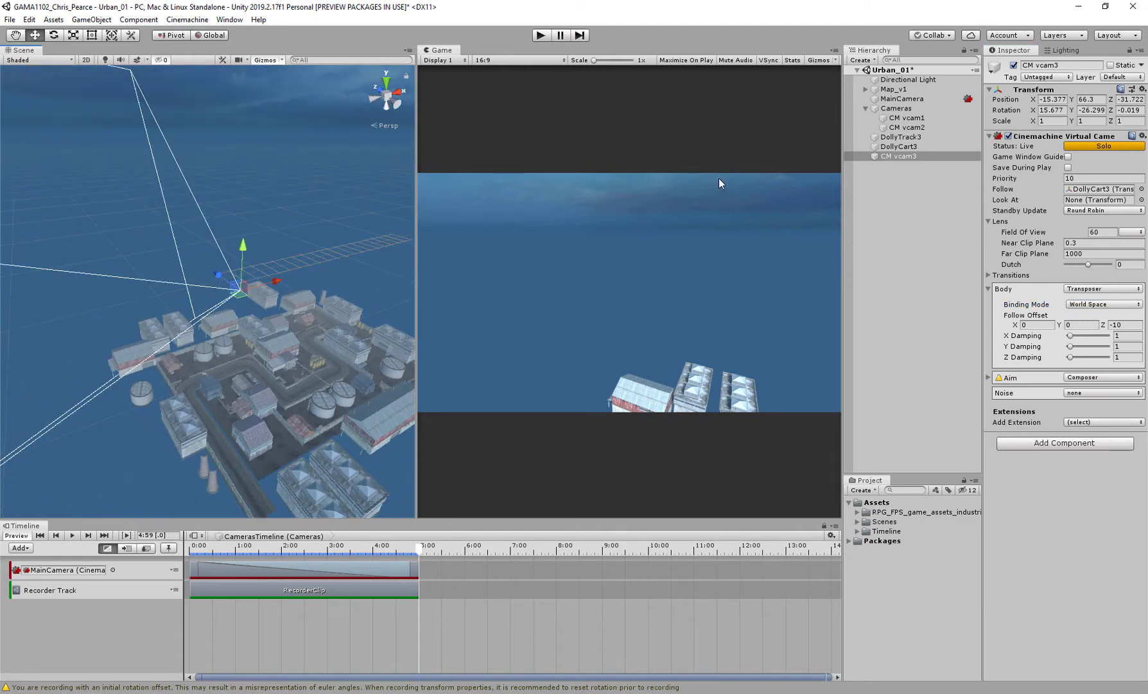
pyautogui.click(902, 148)
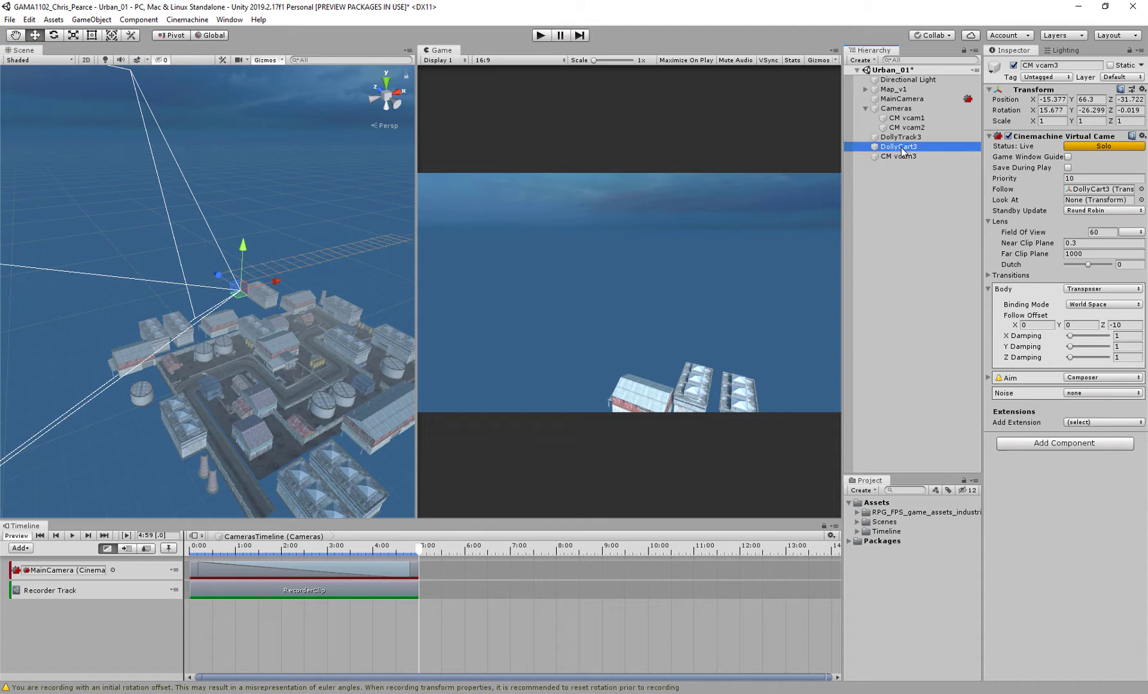
pyautogui.click(899, 157)
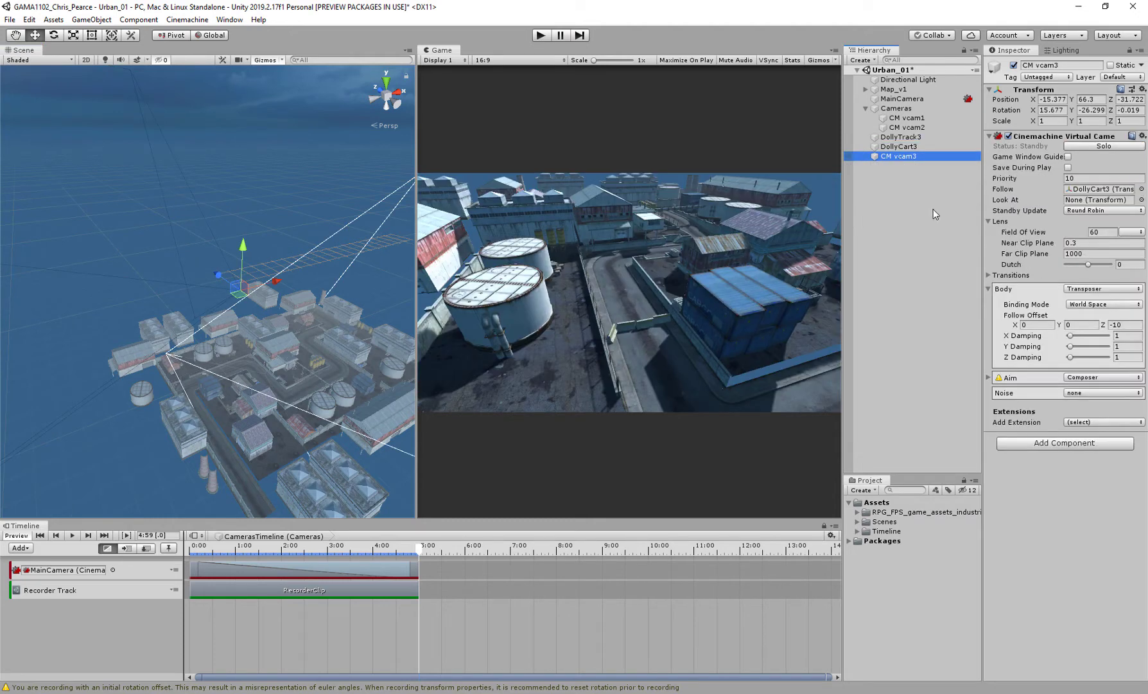
pyautogui.hotkey('ctrl', 'z')
pyautogui.hotkey('ctrl', 'z')
pyautogui.hotkey('ctrl', 'z')
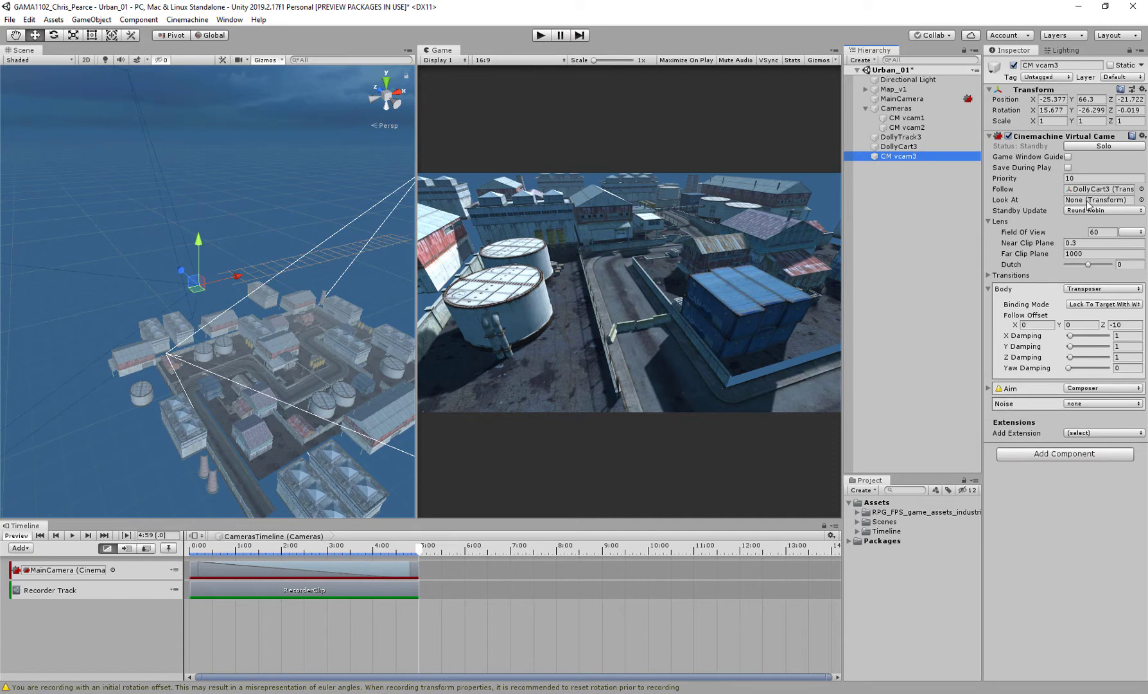
pyautogui.hotkey('ctrl', 'z')
# - Reset CM vcam3's Transform to zero position and rotation
pyautogui.click(903, 157)
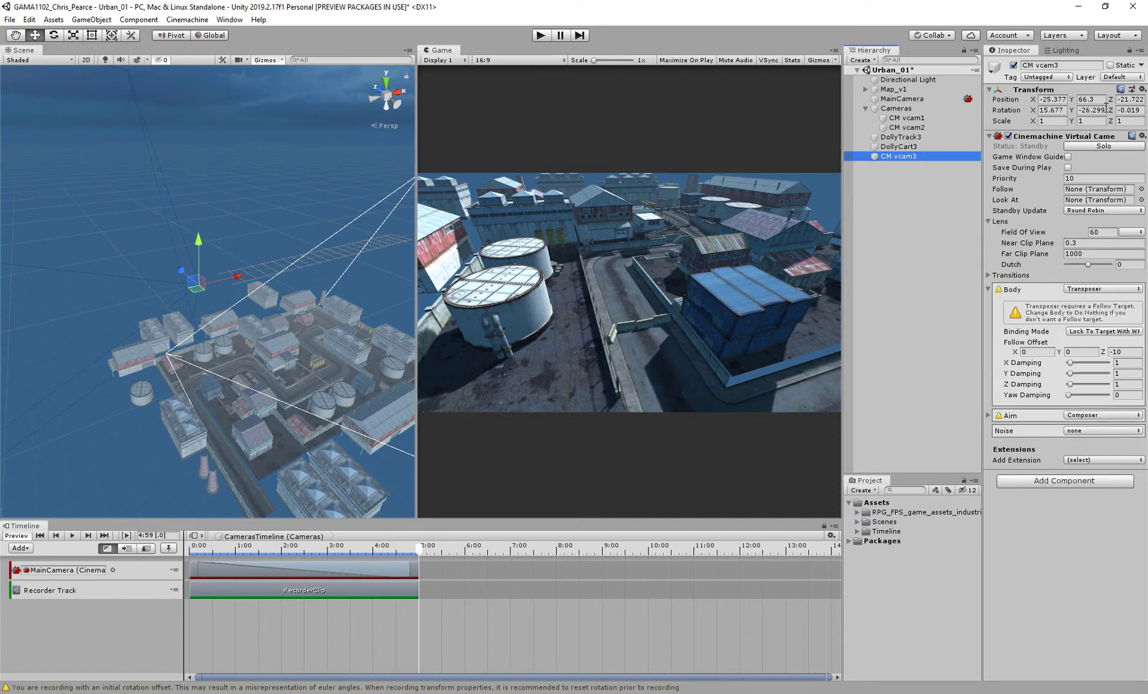
pyautogui.click(1143, 90)
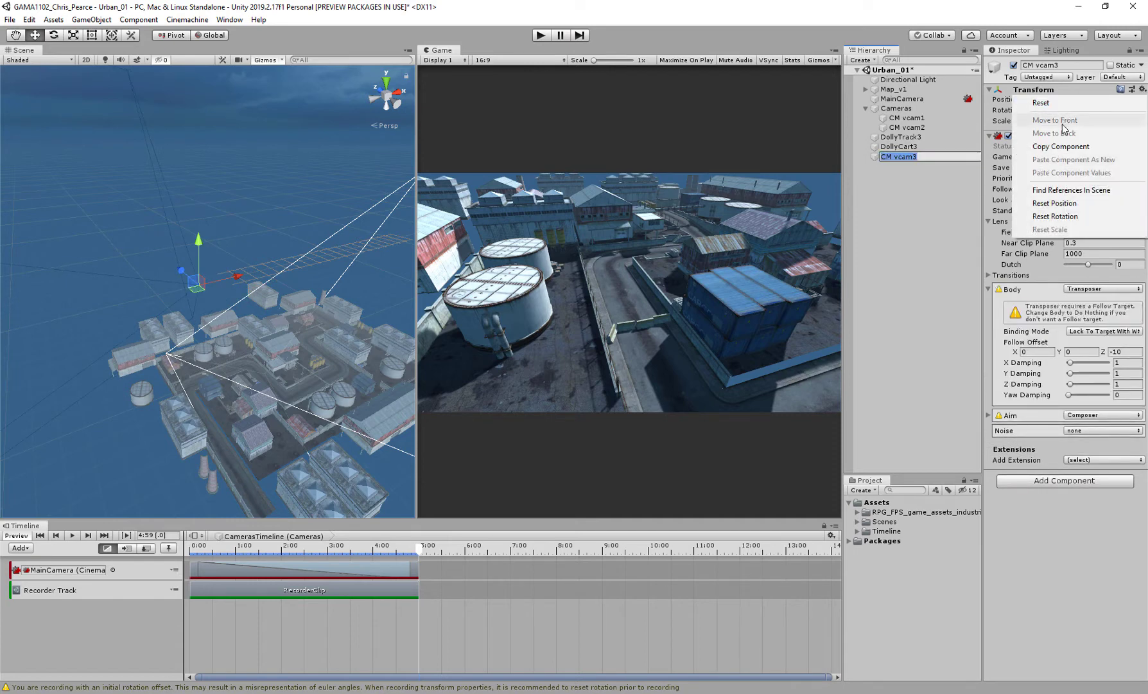
pyautogui.click(1042, 104)
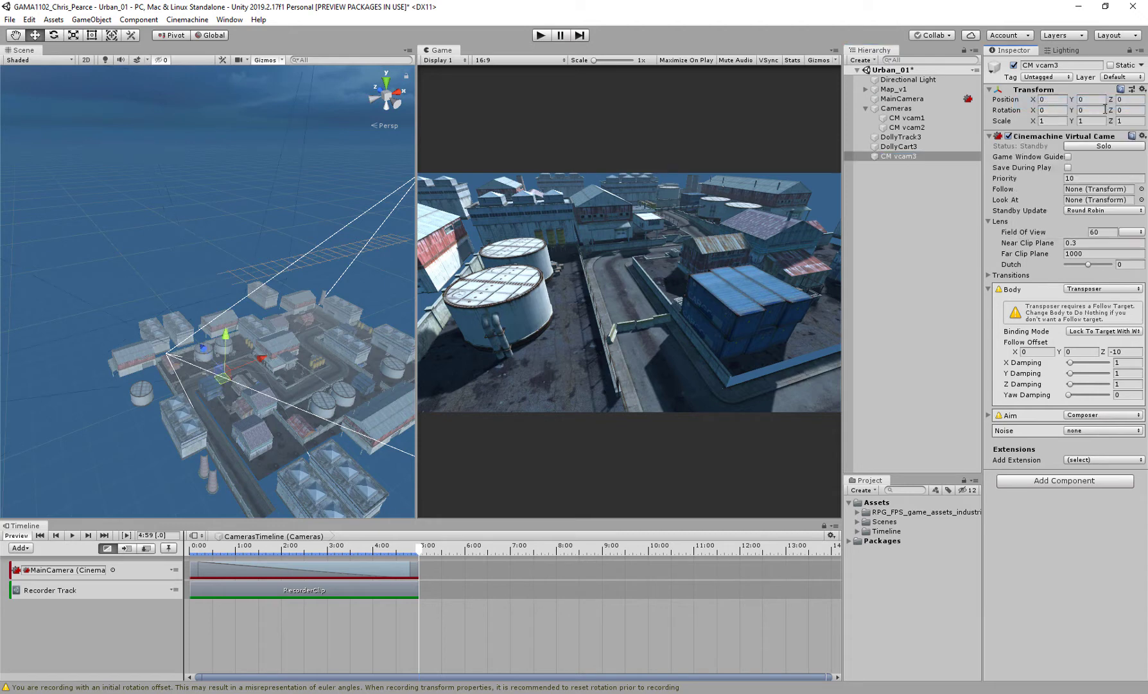
# - Reassign DollyCart3 as CM vcam3's Follow target and move the camera up to the track
pyautogui.click(887, 148)
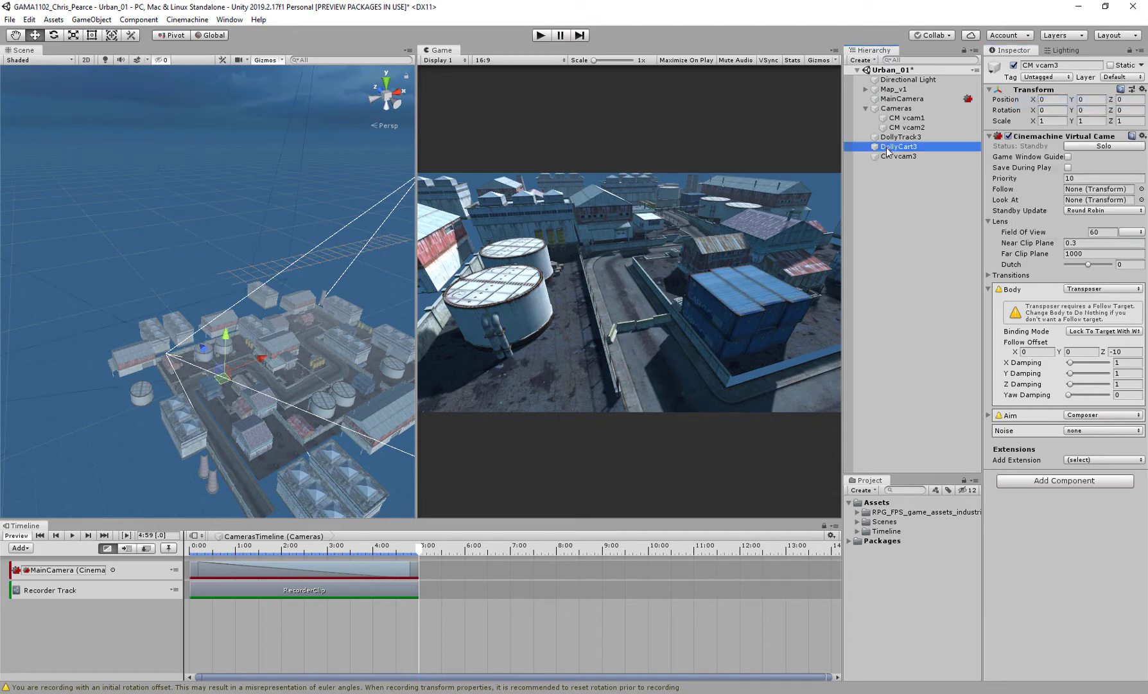
pyautogui.moveTo(887, 150); pyautogui.dragTo(1079, 194)
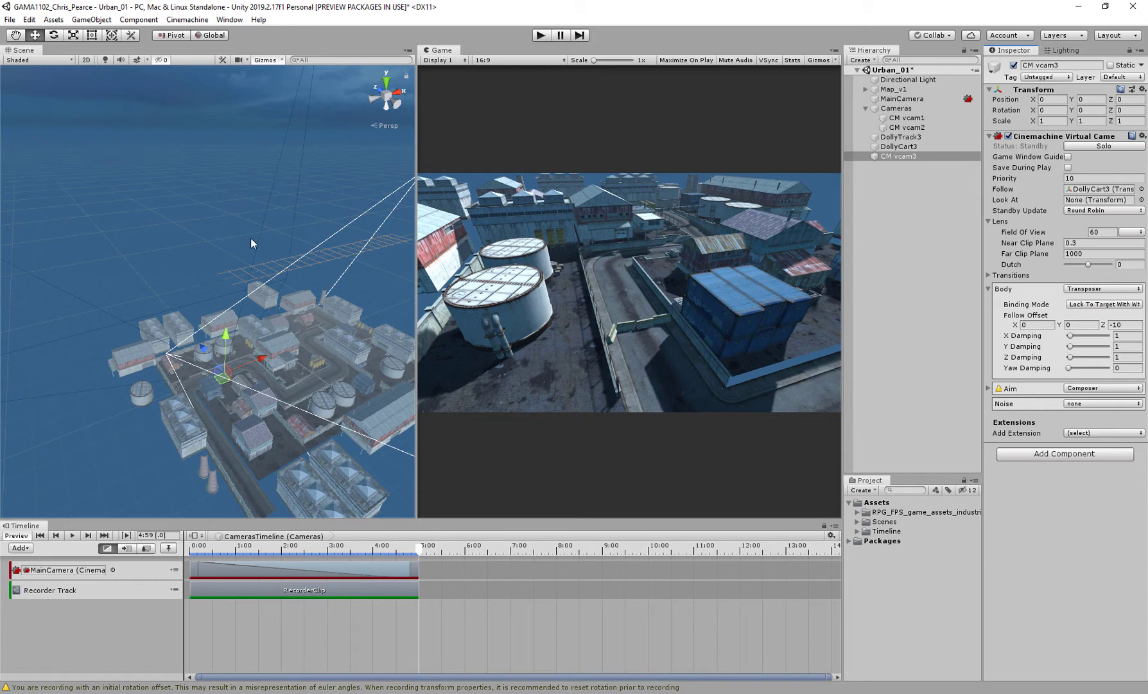
pyautogui.click(903, 154)
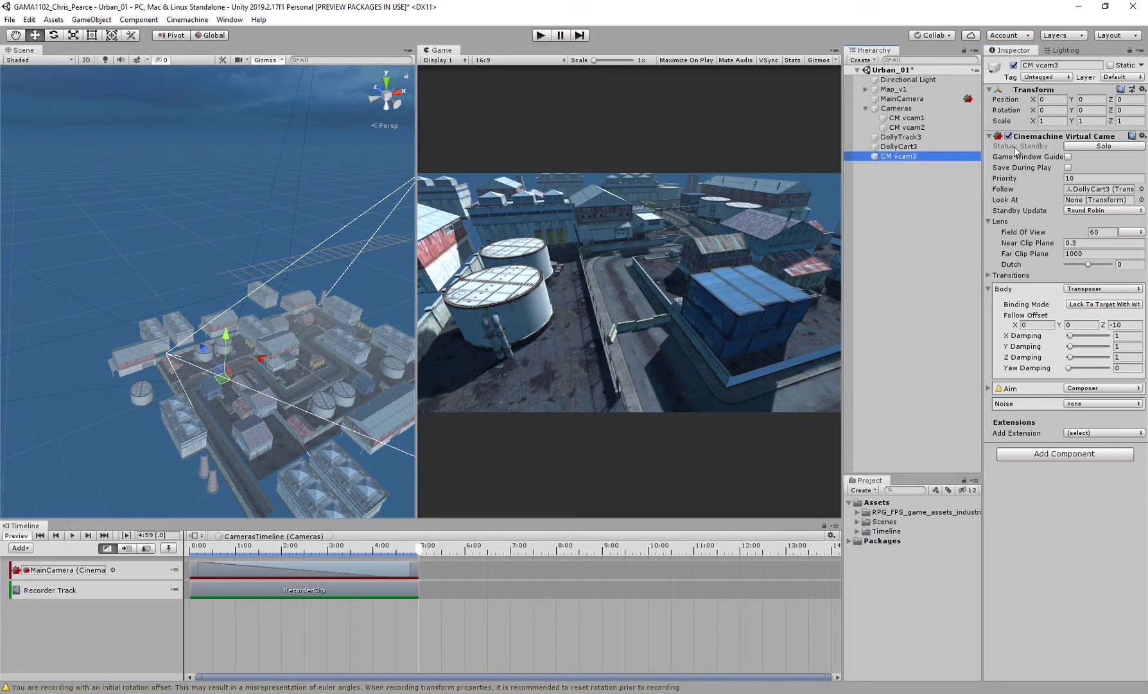
pyautogui.keyDown('alt'); pyautogui.moveTo(267, 283); pyautogui.dragTo(200, 293); pyautogui.keyUp('alt')
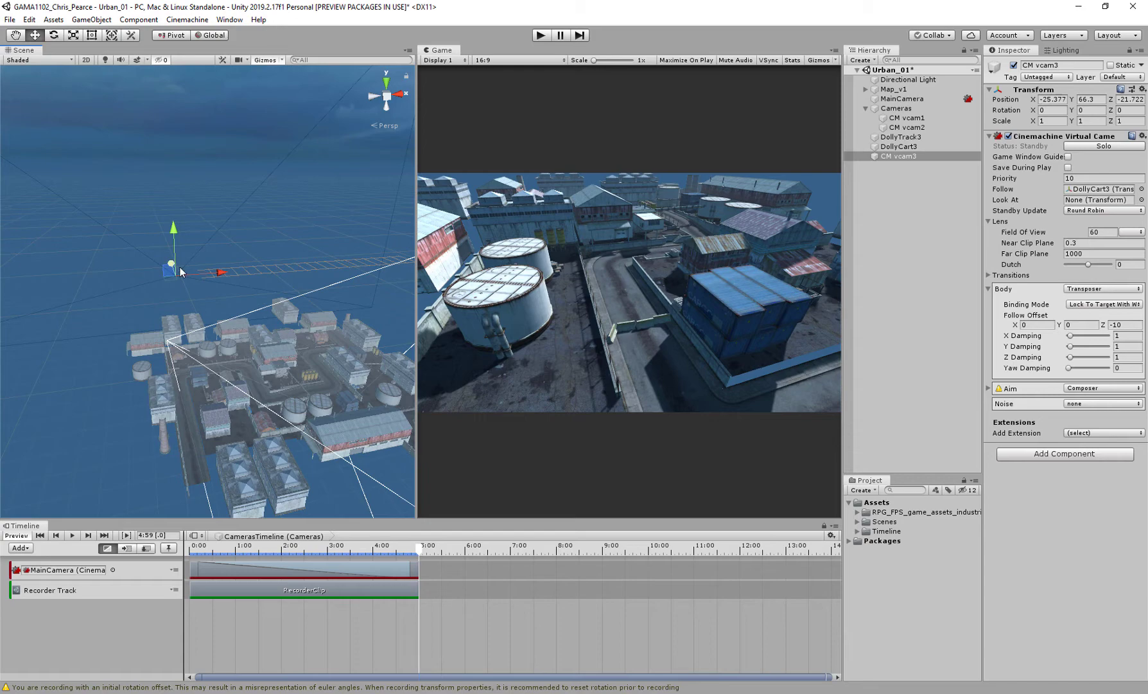
# - Solo CM vcam3 in the Game view and compare its settings with DollyCart3's
pyautogui.click(1090, 146)
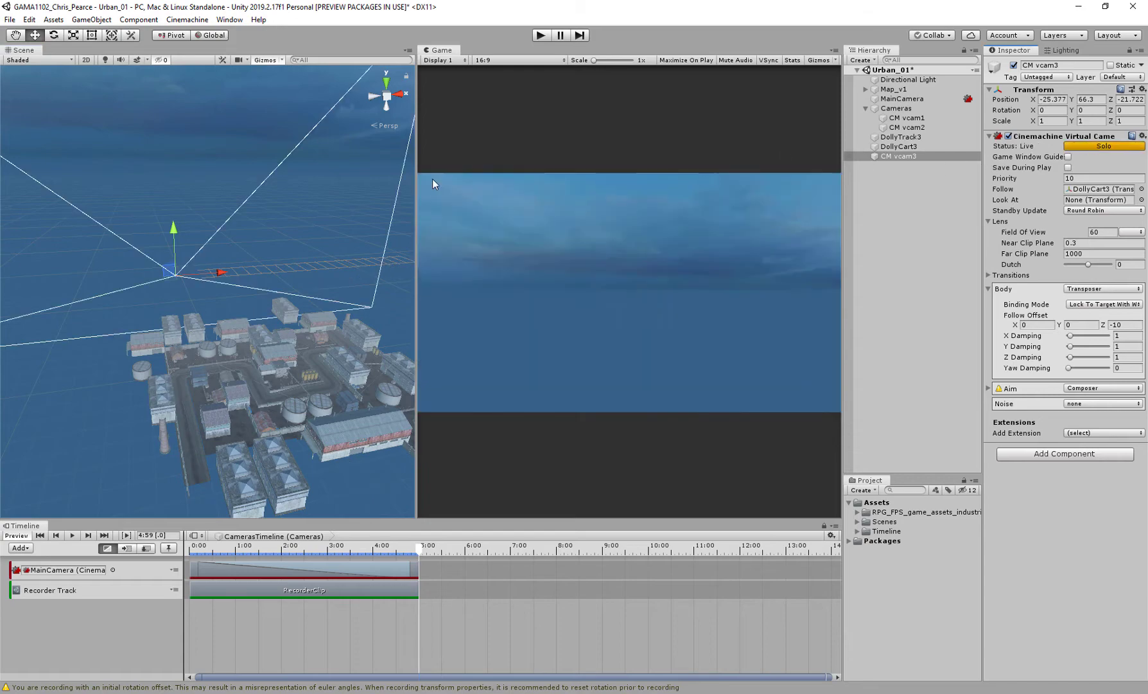
pyautogui.keyDown('alt'); pyautogui.moveTo(385, 193); pyautogui.dragTo(270, 228); pyautogui.keyUp('alt')
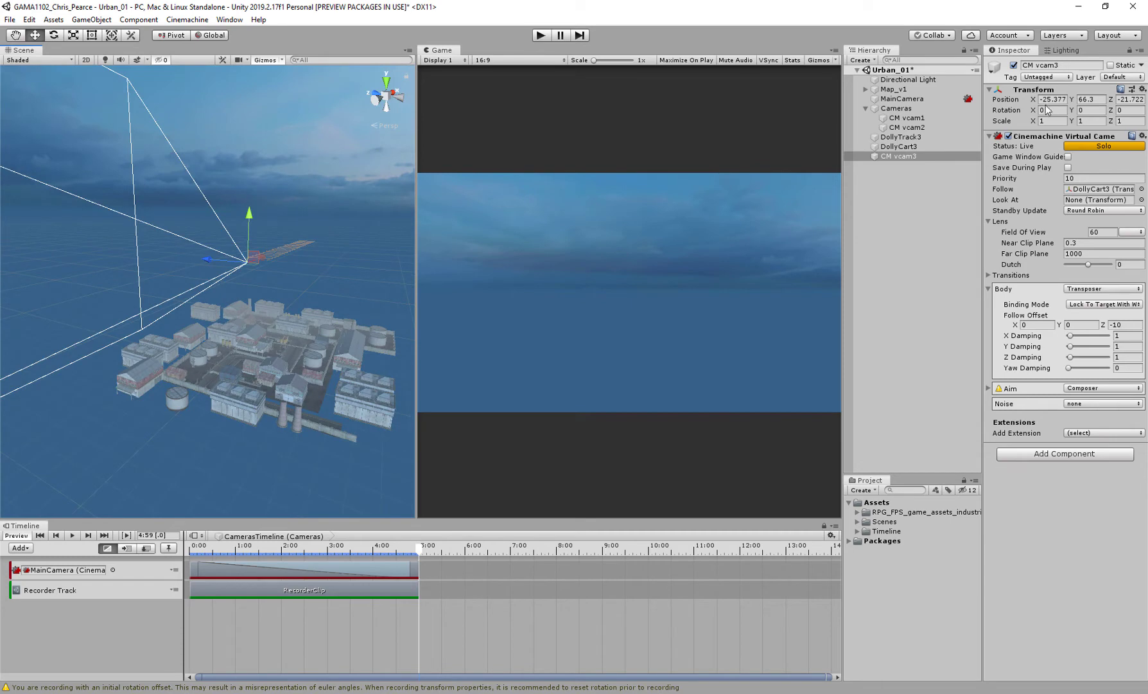
pyautogui.click(951, 147)
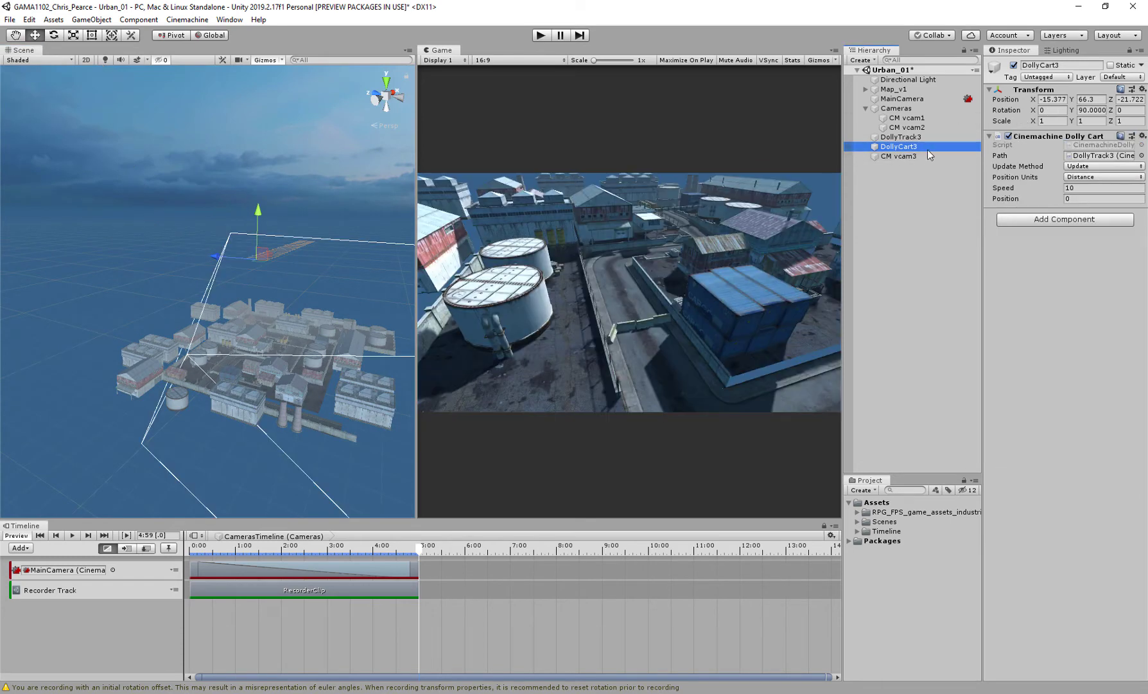
pyautogui.click(904, 155)
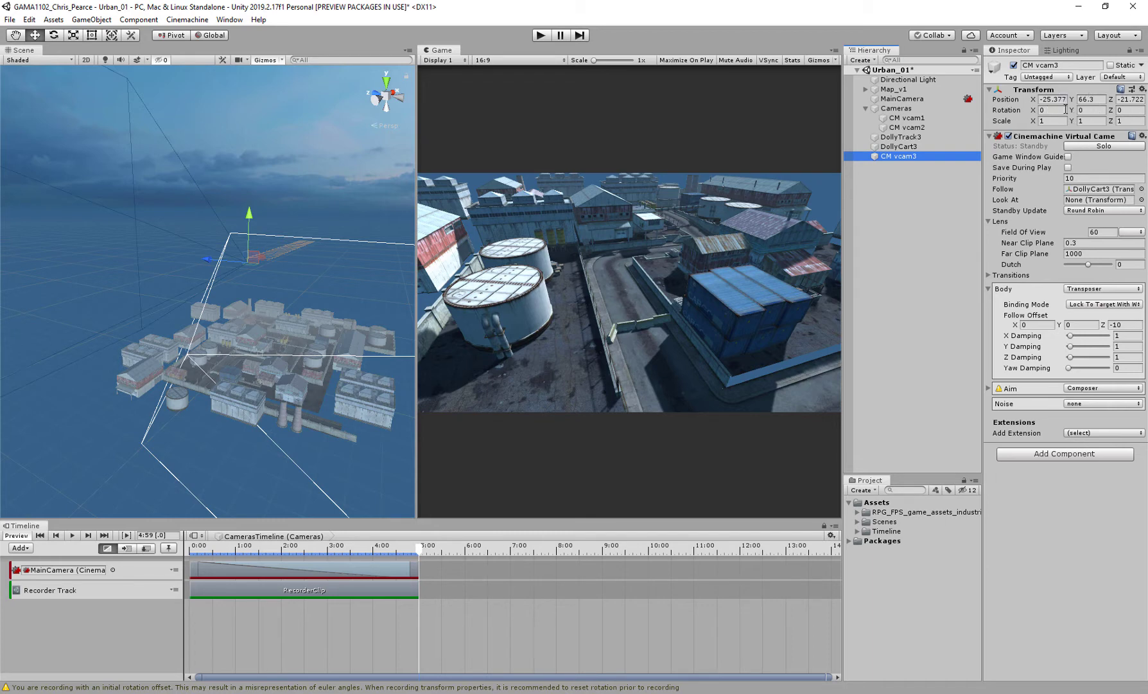
pyautogui.click(902, 147)
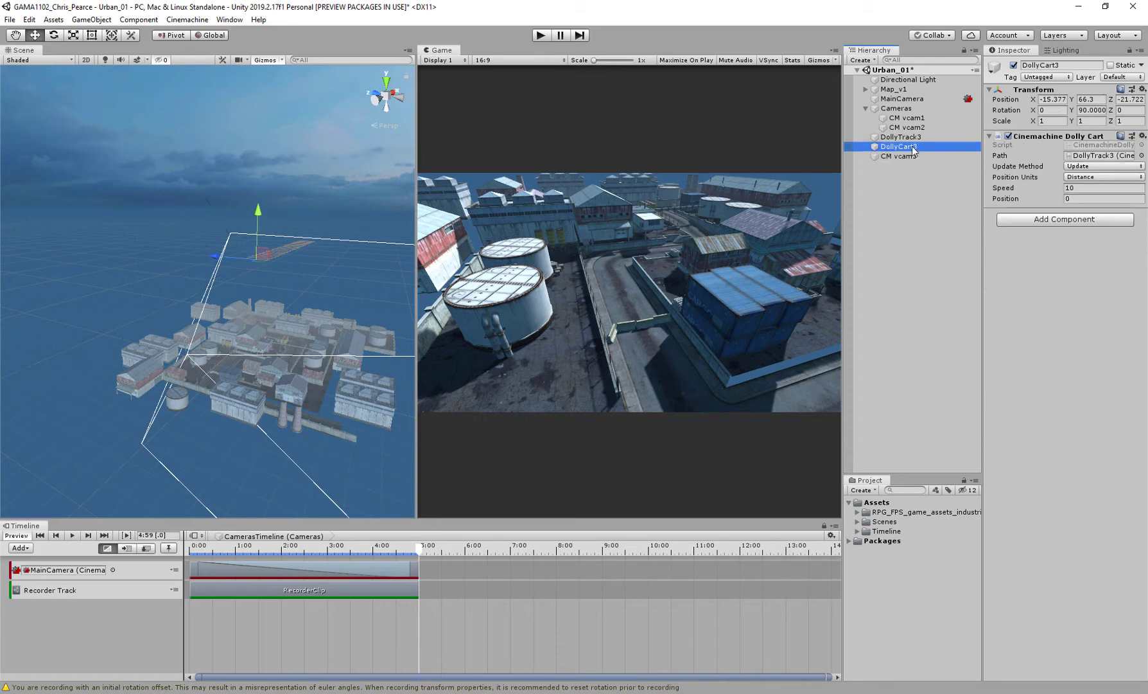
pyautogui.click(902, 155)
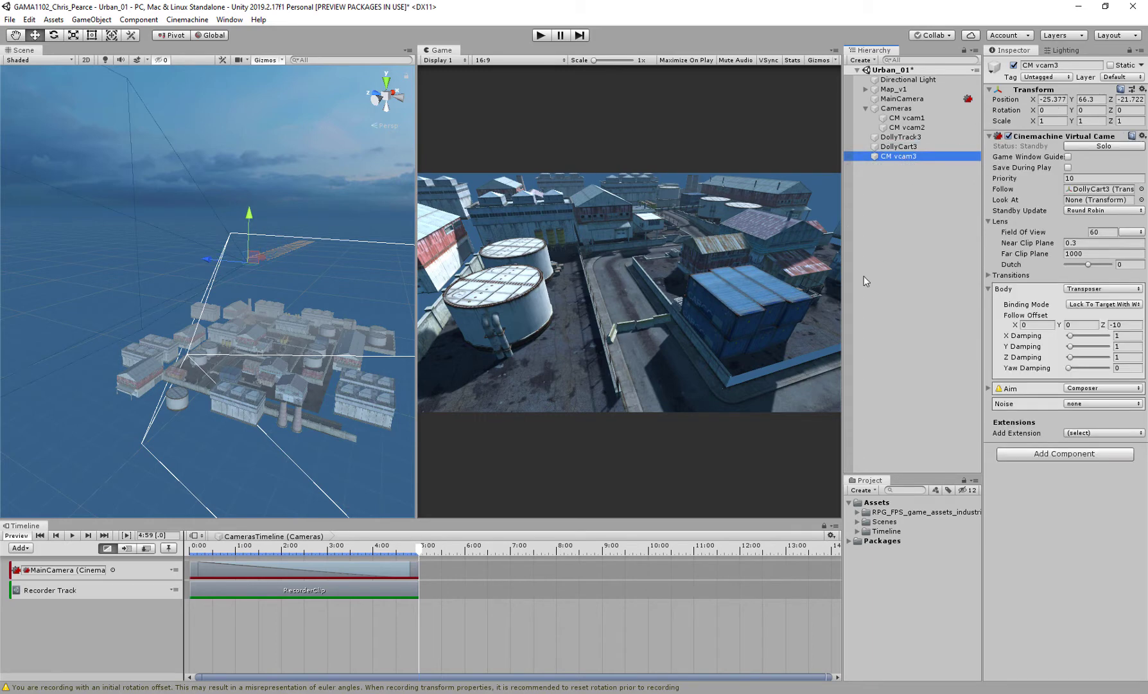
pyautogui.keyDown('alt'); pyautogui.moveTo(254, 298); pyautogui.dragTo(756, 221); pyautogui.keyUp('alt')
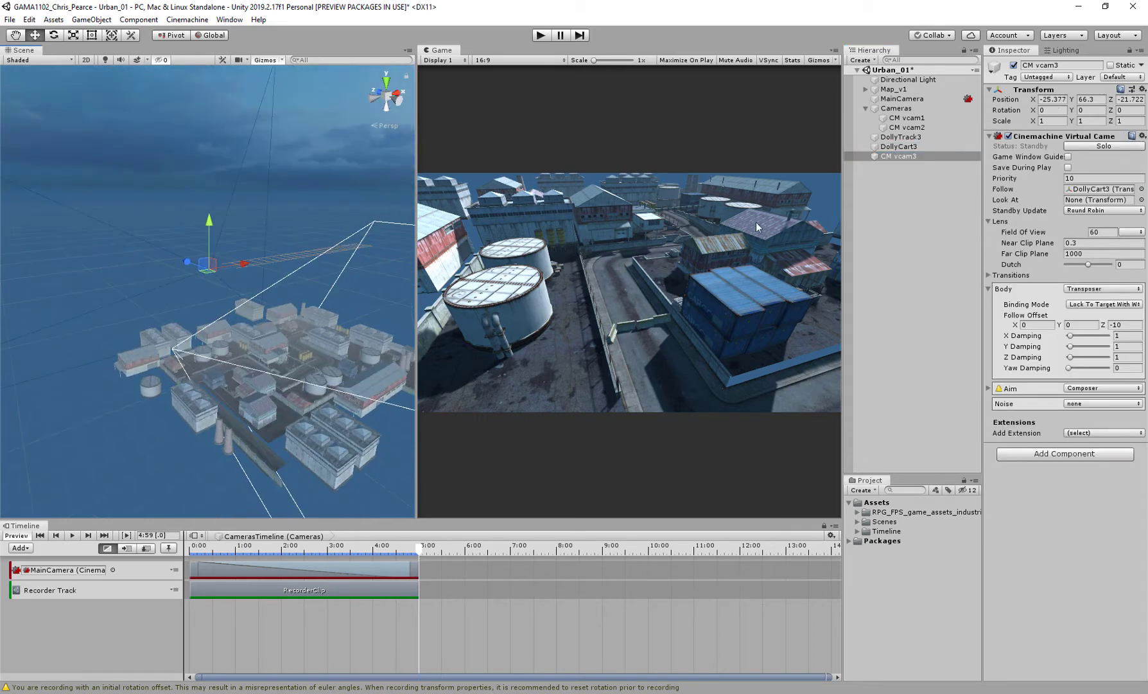
pyautogui.click(901, 156)
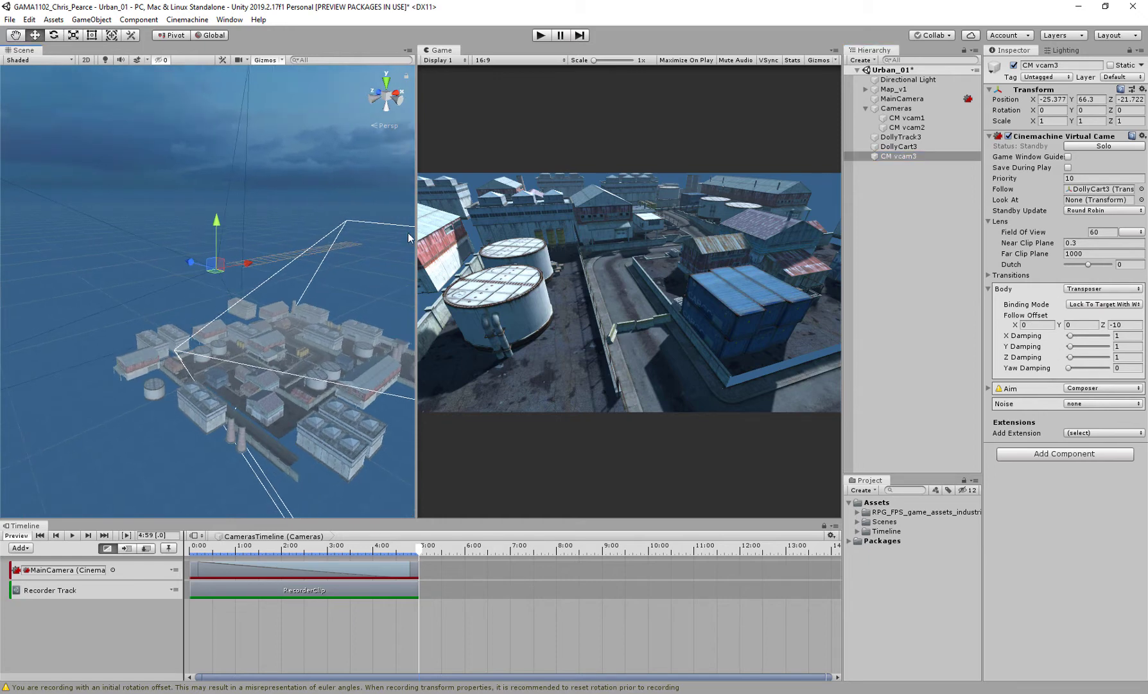
# - Add a CinemachineShot clip to the MainCamera track, running 5 to 10 s (frames 300–600)
pyautogui.rightClick(477, 566)
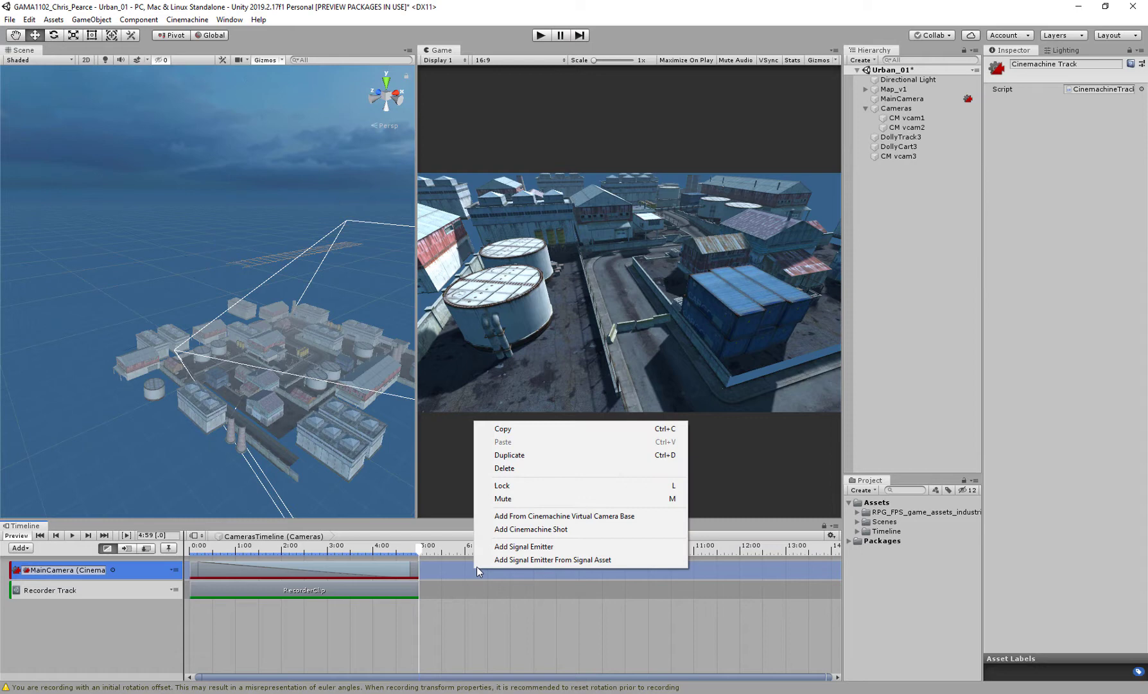
pyautogui.click(546, 531)
pyautogui.moveTo(552, 570); pyautogui.dragTo(432, 555)
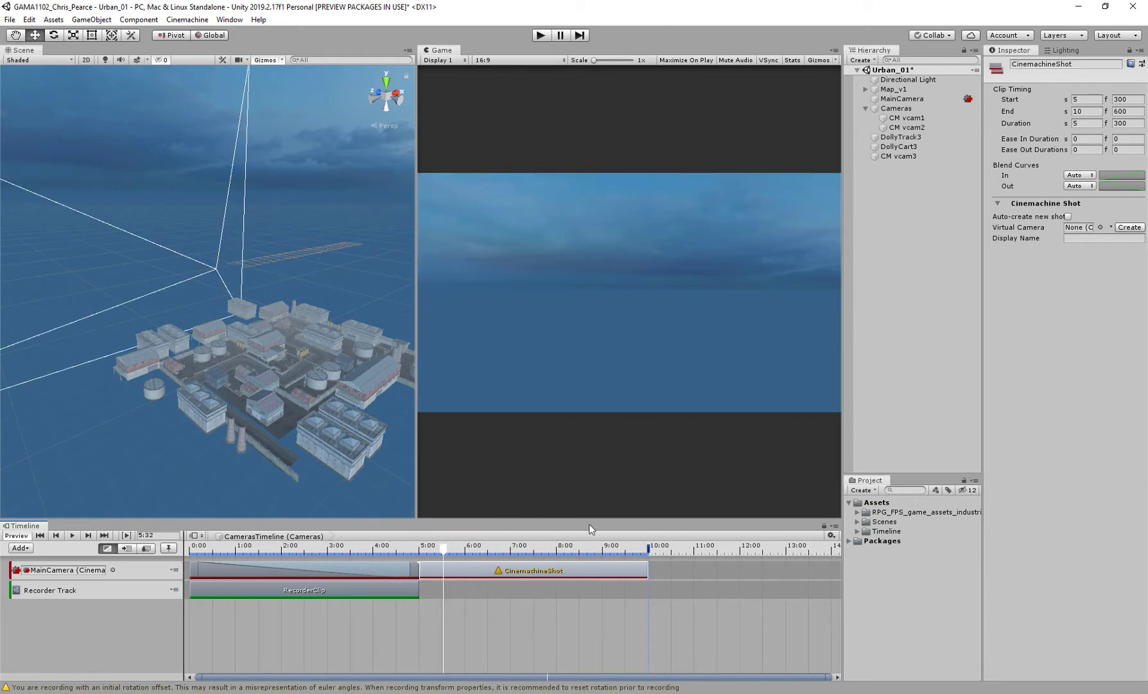
pyautogui.click(898, 157)
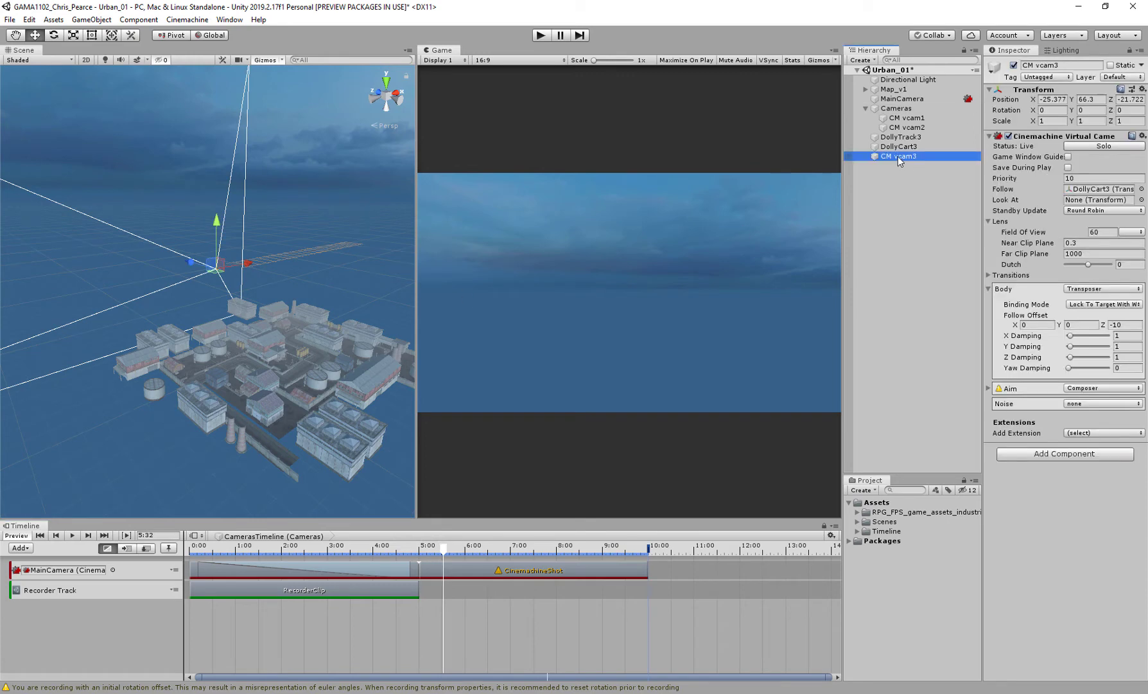
# - Set CM vcam3's rotation to X 90 and Y 90 so the camera looks straight down
pyautogui.click(1050, 110)
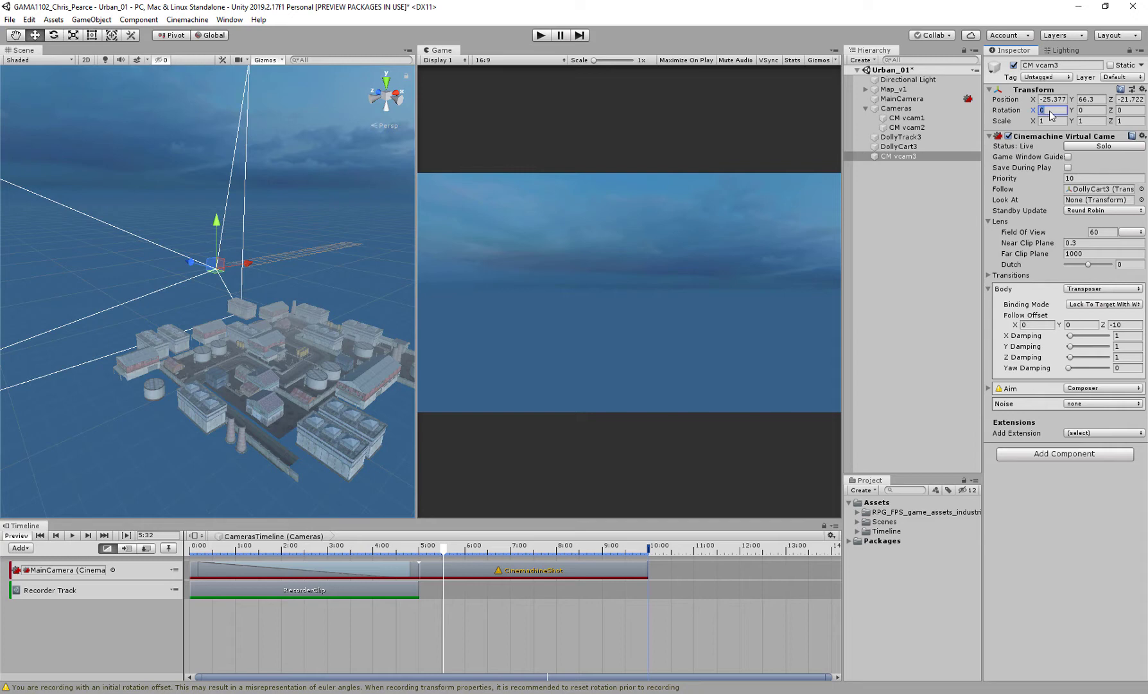
pyautogui.write('90')
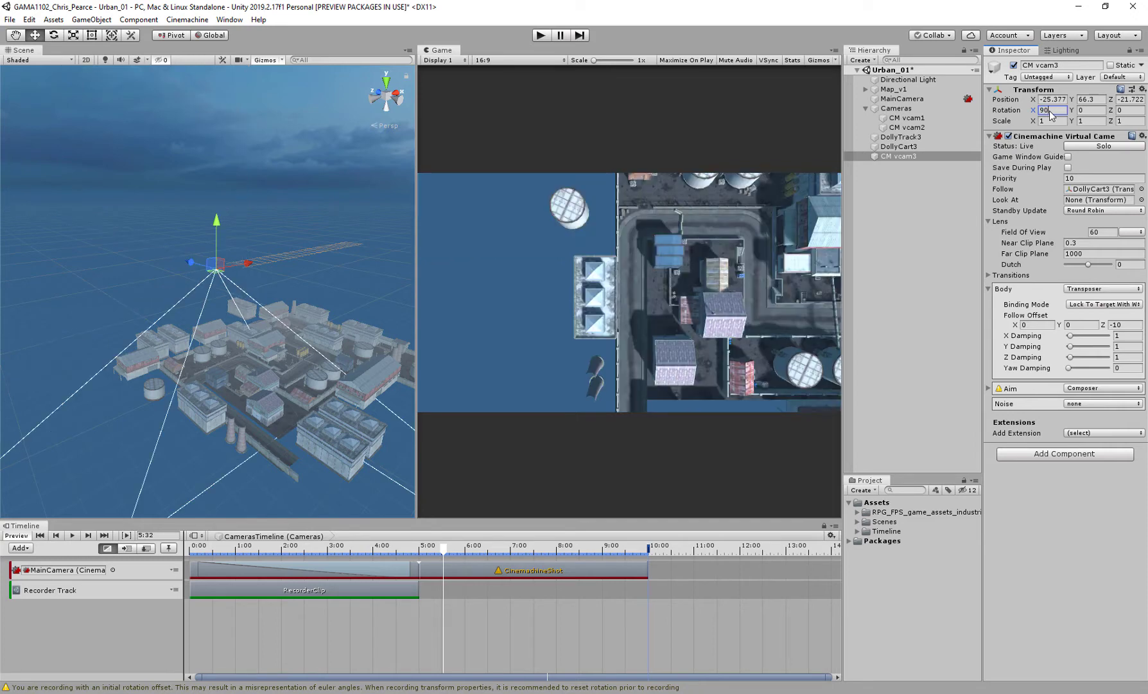
pyautogui.click(1090, 111)
pyautogui.write('90')
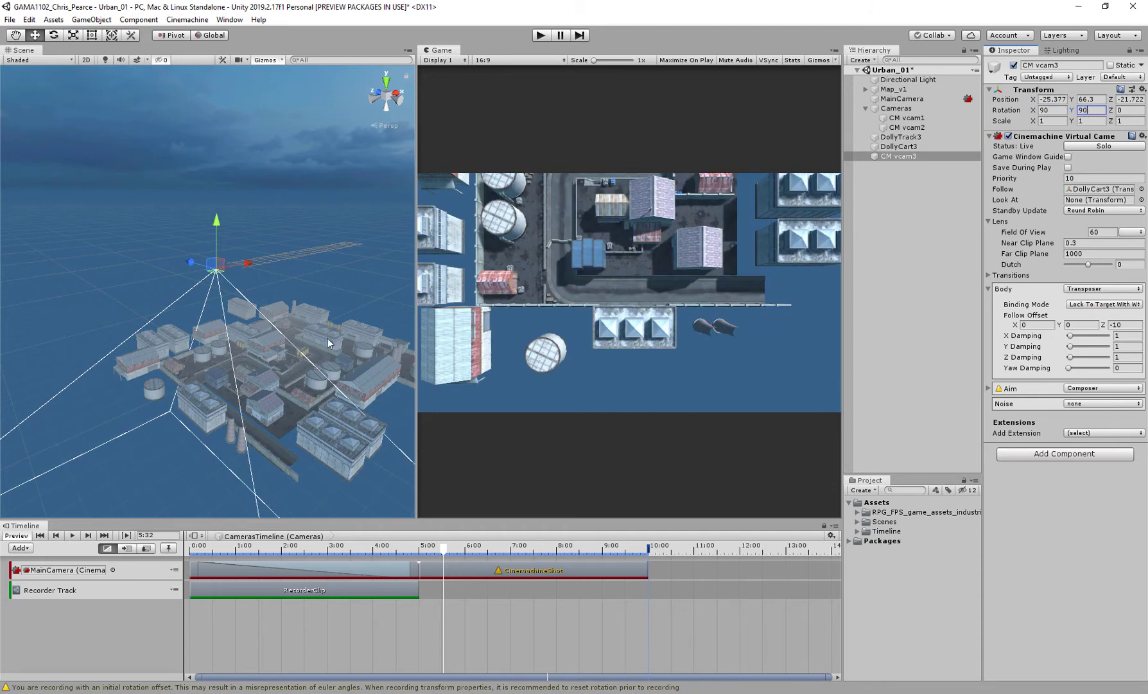
pyautogui.click(900, 148)
pyautogui.click(264, 263)
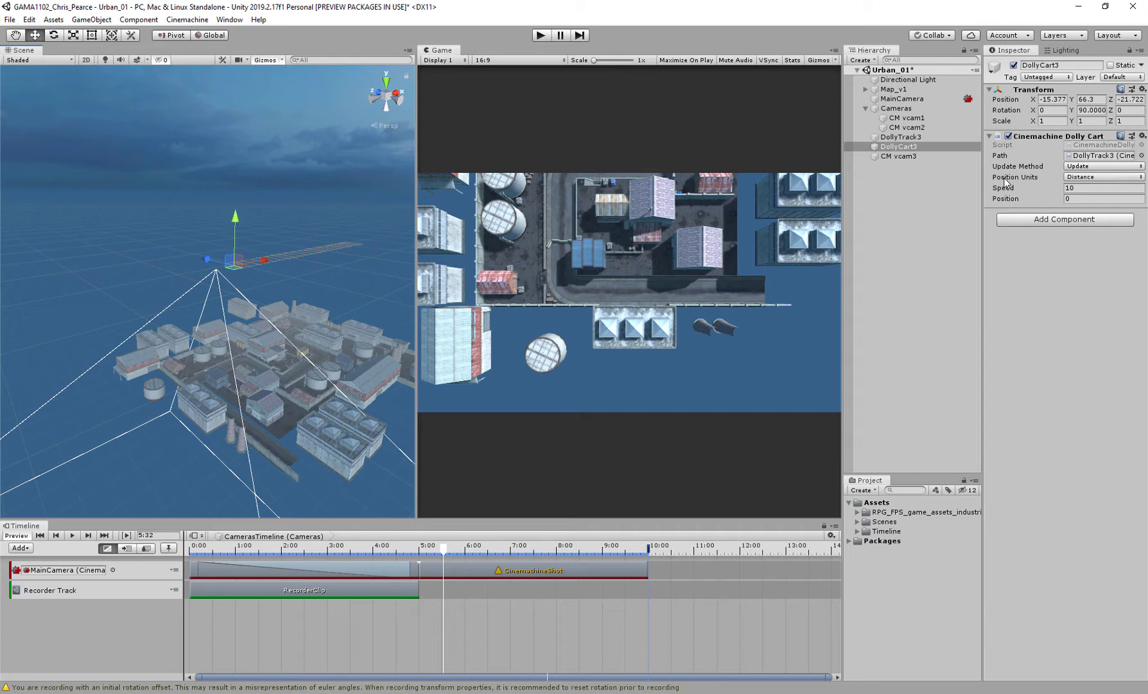
# - Preview DollyCart3 along its track, then drag DollyTrack3 right to X 56.5 over the city
pyautogui.moveTo(1006, 201); pyautogui.dragTo(95, 680)
pyautogui.click(899, 137)
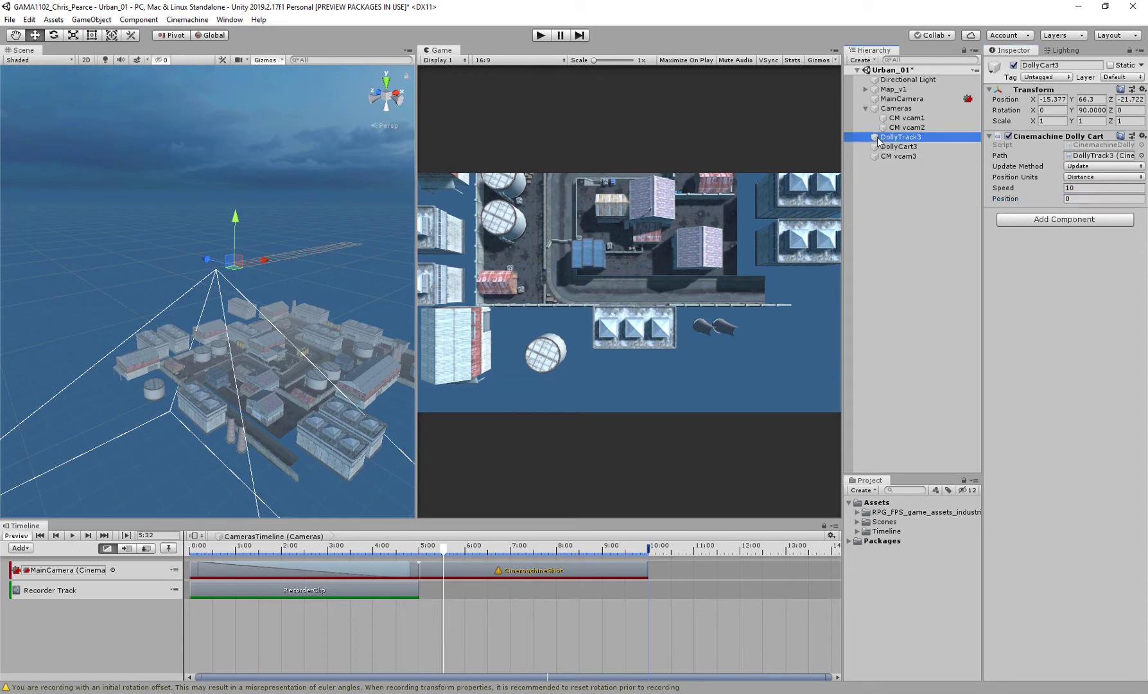
pyautogui.moveTo(317, 246); pyautogui.dragTo(354, 240)
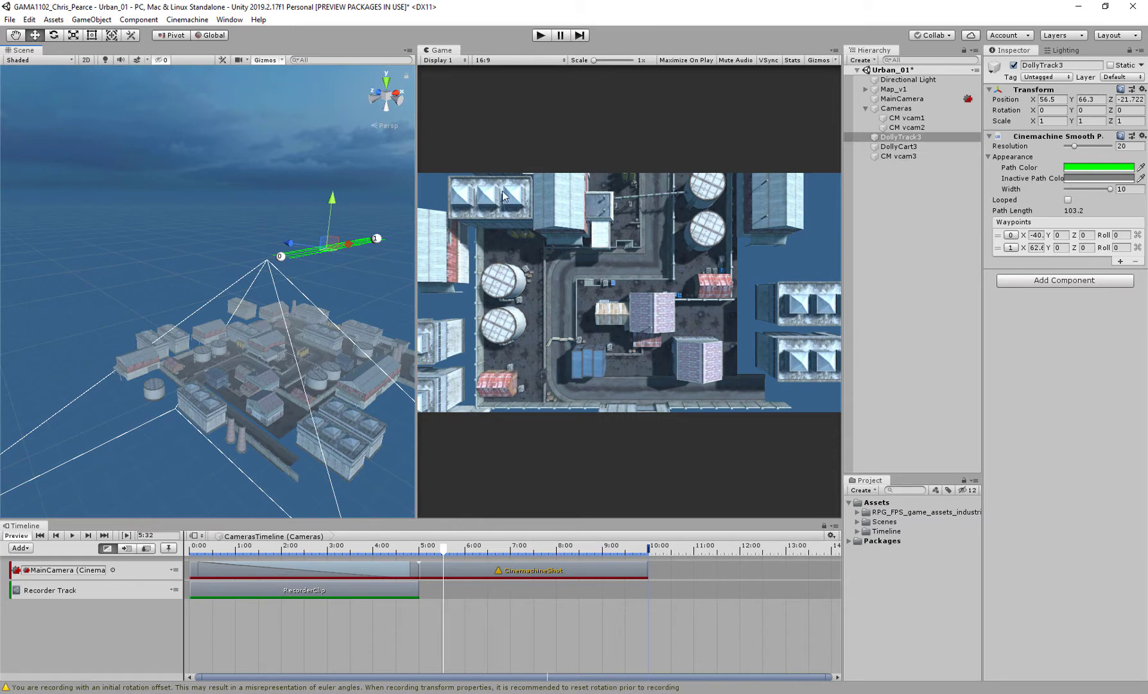
# - In CM vcam3's Lens, set Far Clip Plane to 100 and Field of View to 34
pyautogui.click(899, 156)
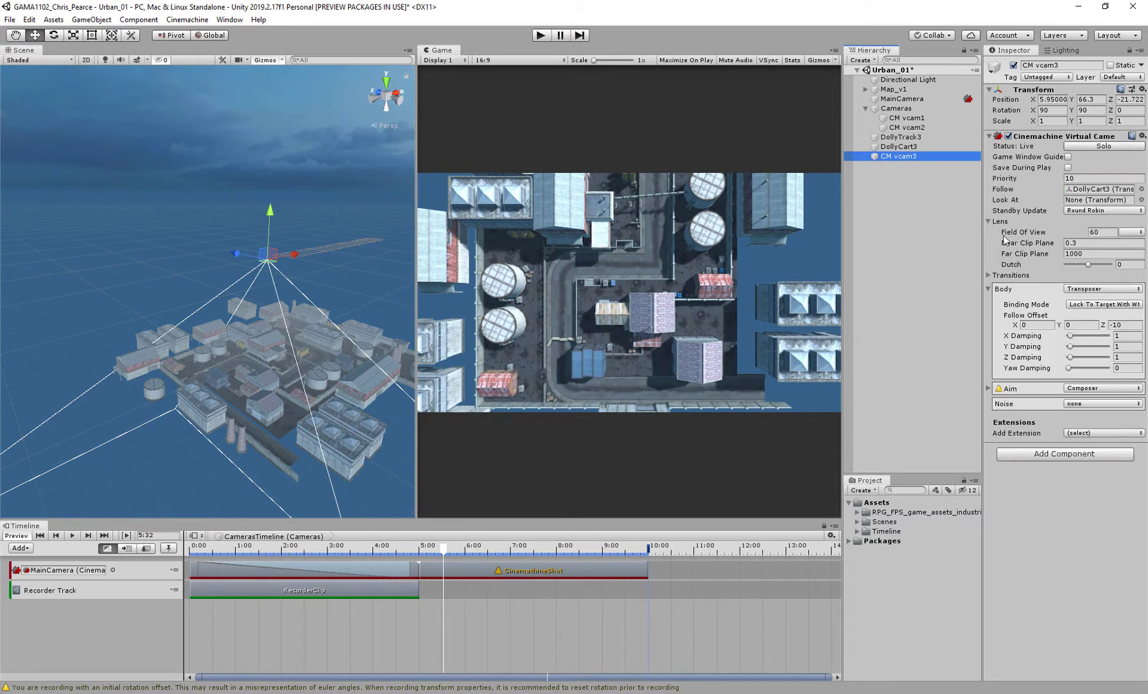
pyautogui.click(988, 223)
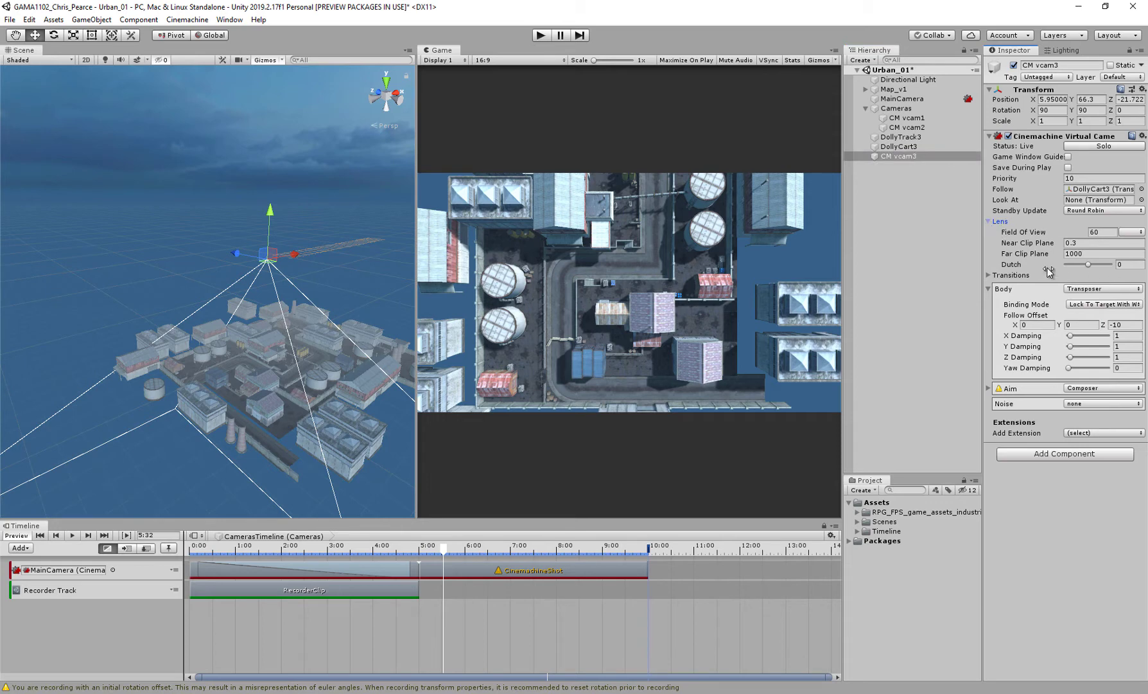
pyautogui.scroll(-3, 250, 287)
pyautogui.keyDown('alt'); pyautogui.moveTo(250, 287); pyautogui.dragTo(263, 256); pyautogui.keyUp('alt')
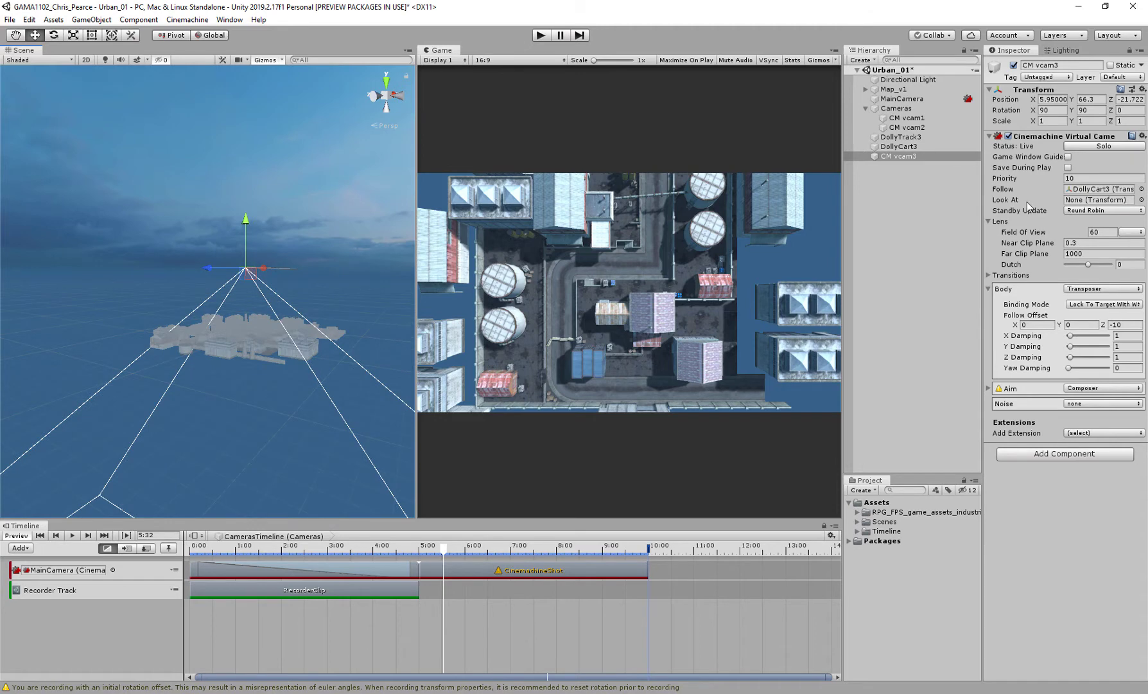
pyautogui.click(1076, 255)
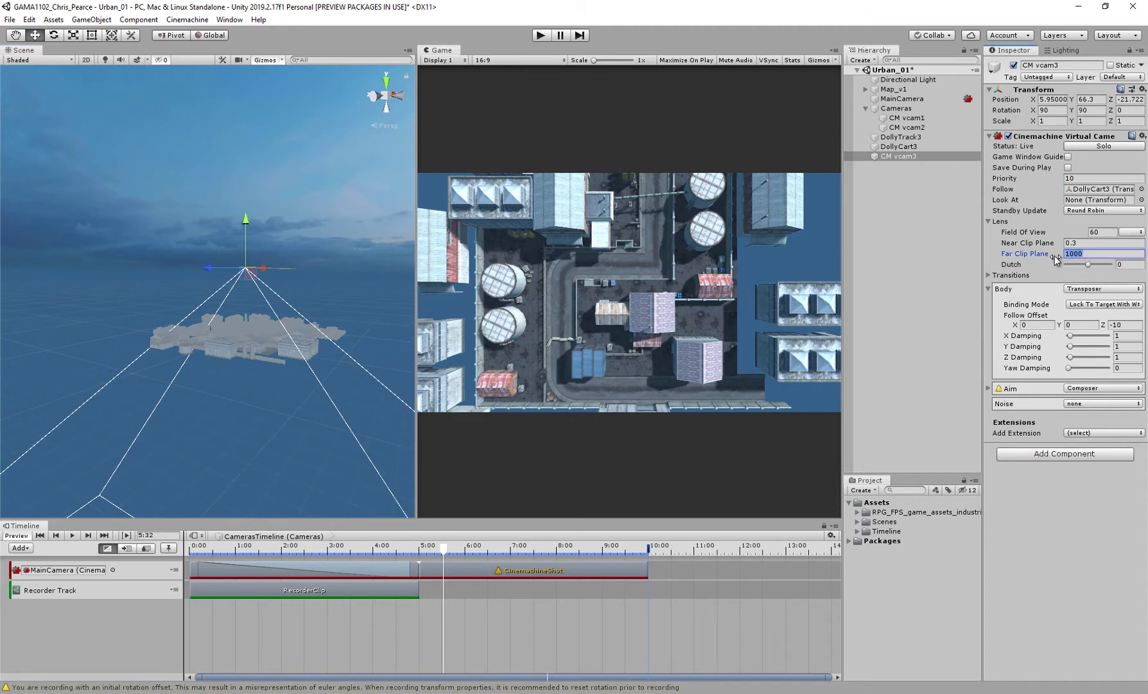
pyautogui.write('200')
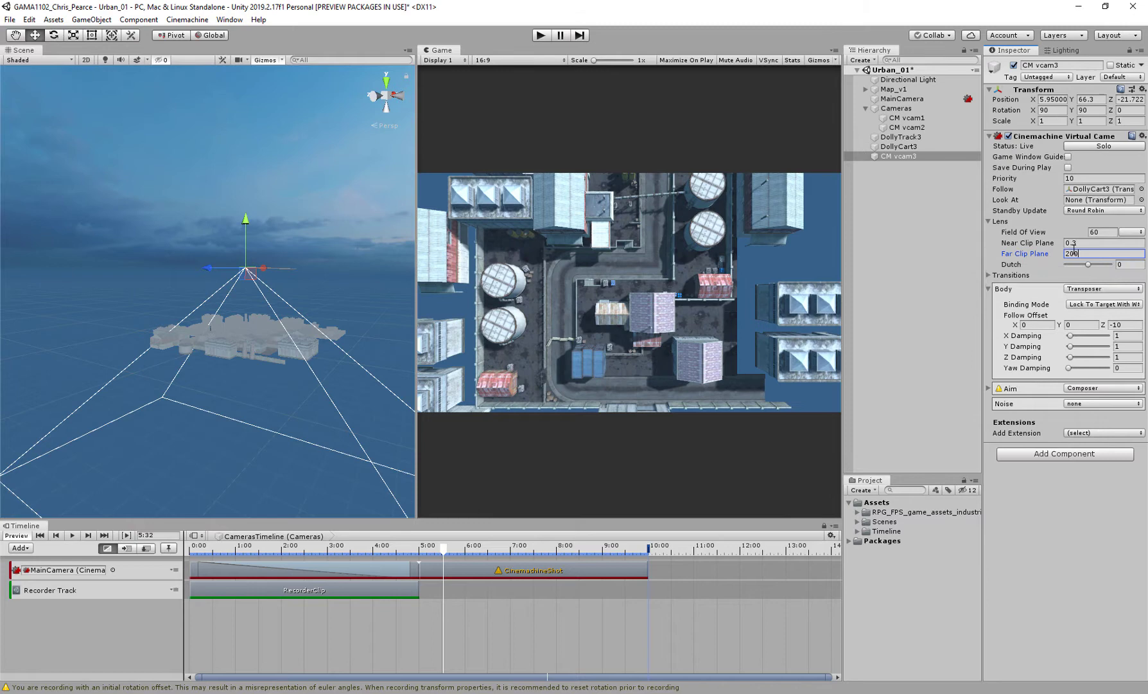
pyautogui.hotkey('ctrl', 'a')
pyautogui.write('100')
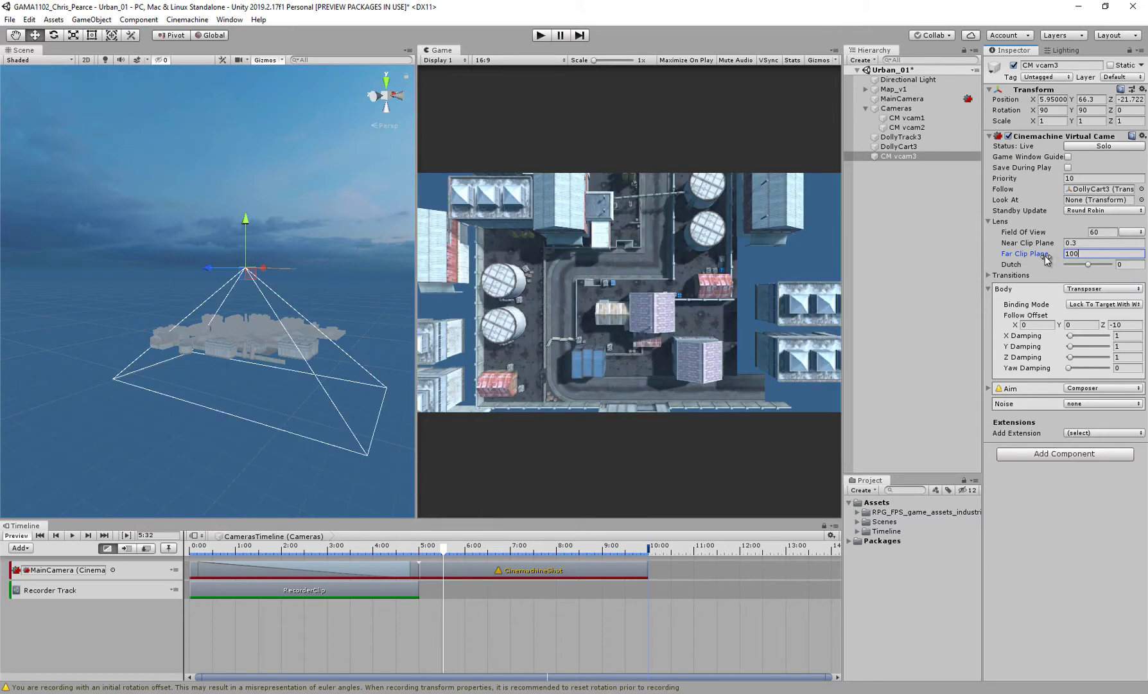
pyautogui.click(1047, 259)
pyautogui.moveTo(1041, 235); pyautogui.dragTo(965, 236)
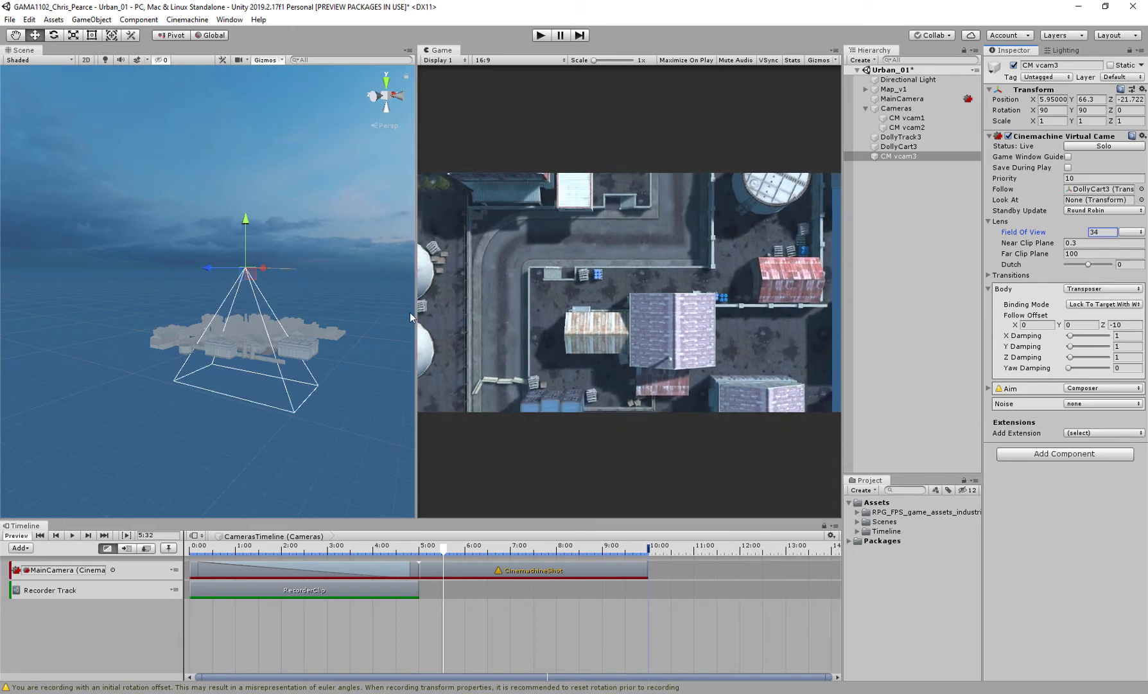
pyautogui.keyDown('alt'); pyautogui.moveTo(334, 302); pyautogui.dragTo(222, 288); pyautogui.keyUp('alt')
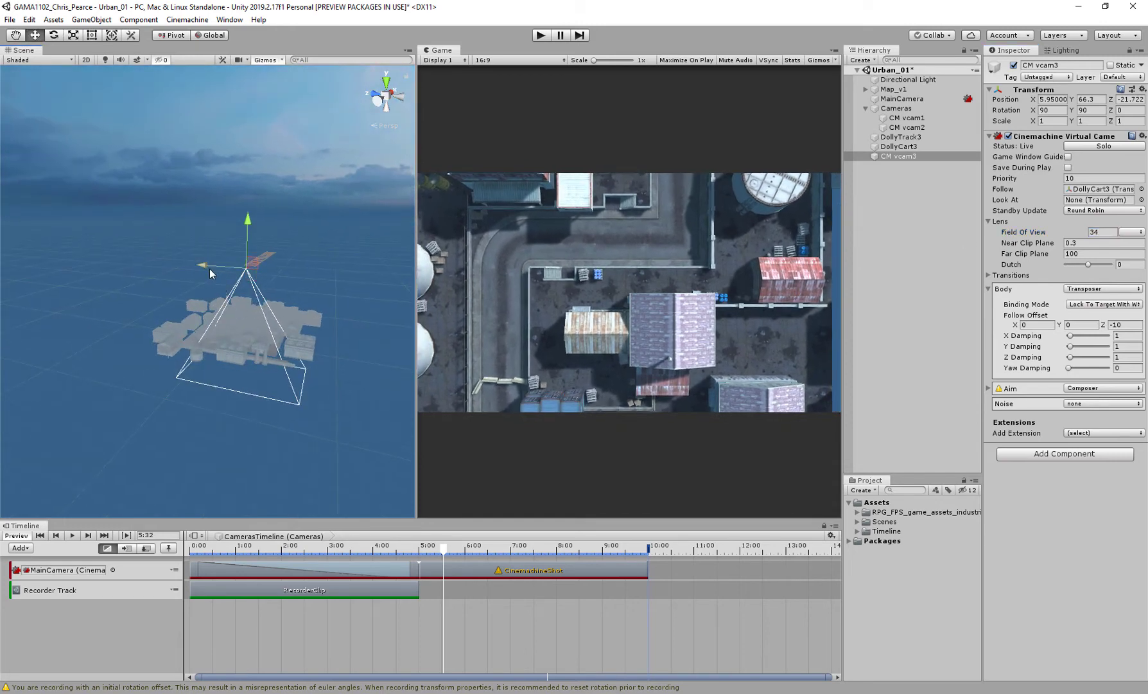
# - Nudge DollyTrack3 along Z and widen CM vcam3's field of view slightly
pyautogui.click(901, 137)
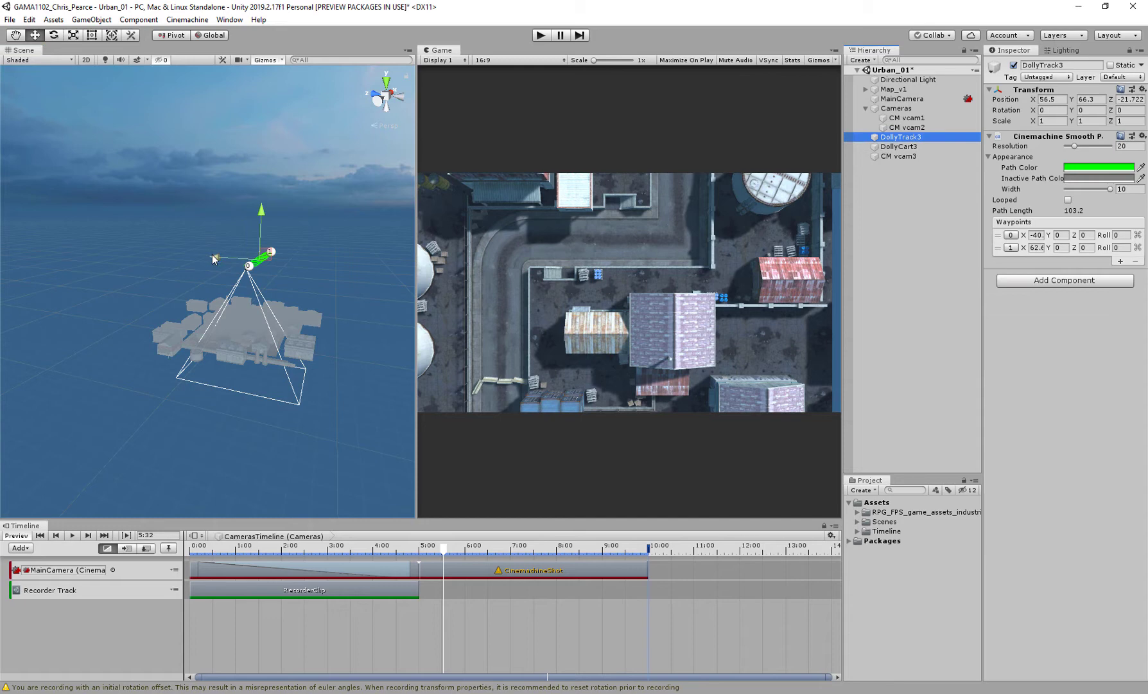
pyautogui.moveTo(214, 258); pyautogui.dragTo(204, 258)
pyautogui.click(890, 156)
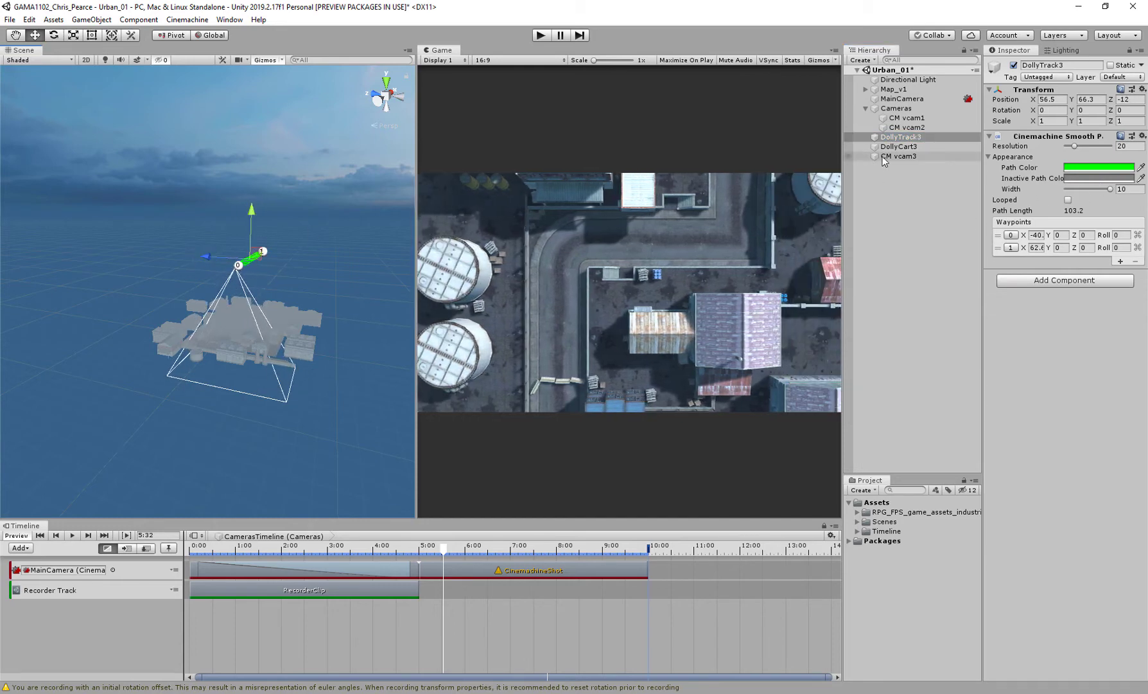
pyautogui.moveTo(1028, 235); pyautogui.dragTo(1041, 235)
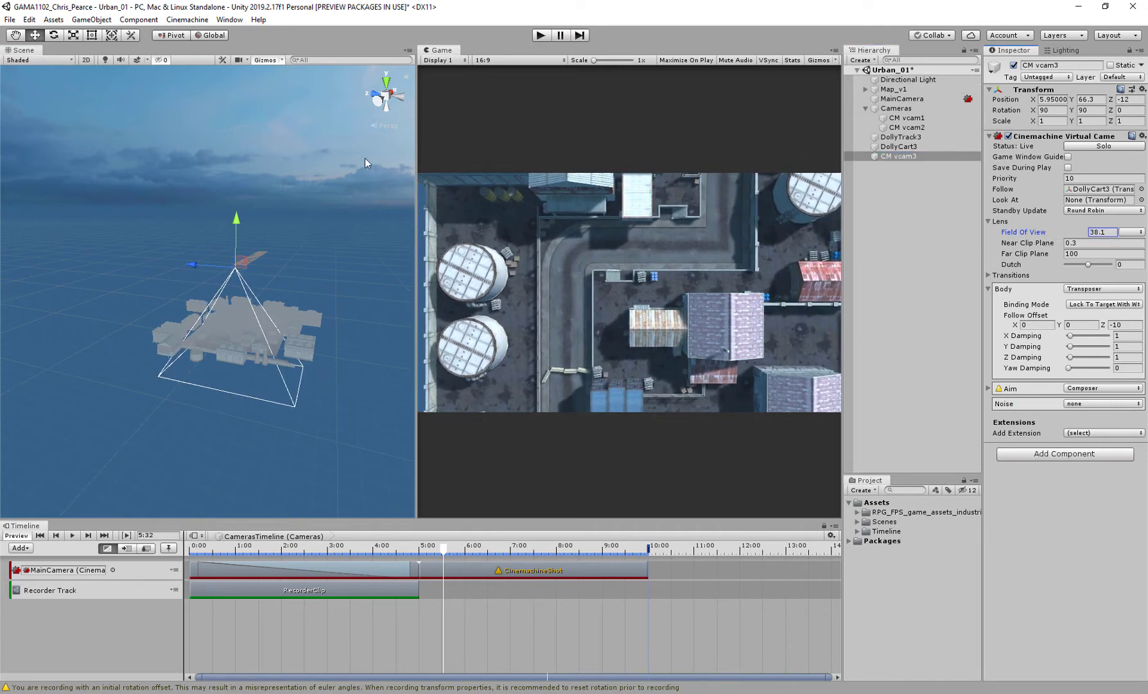
pyautogui.click(901, 137)
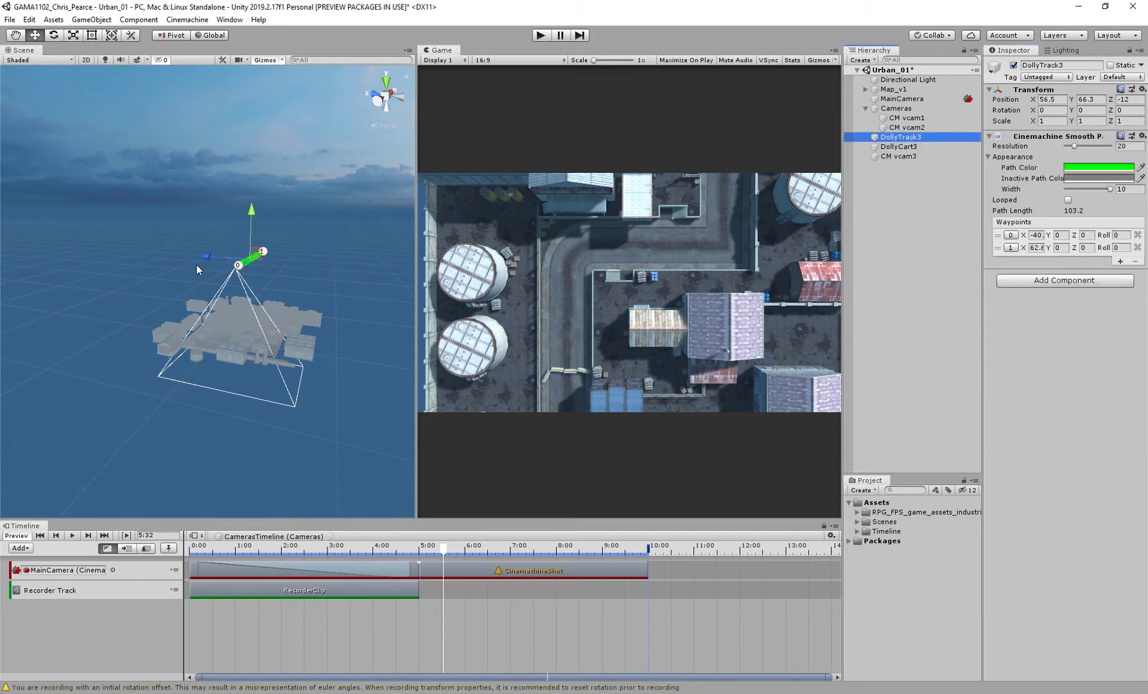
pyautogui.moveTo(212, 257); pyautogui.dragTo(214, 258)
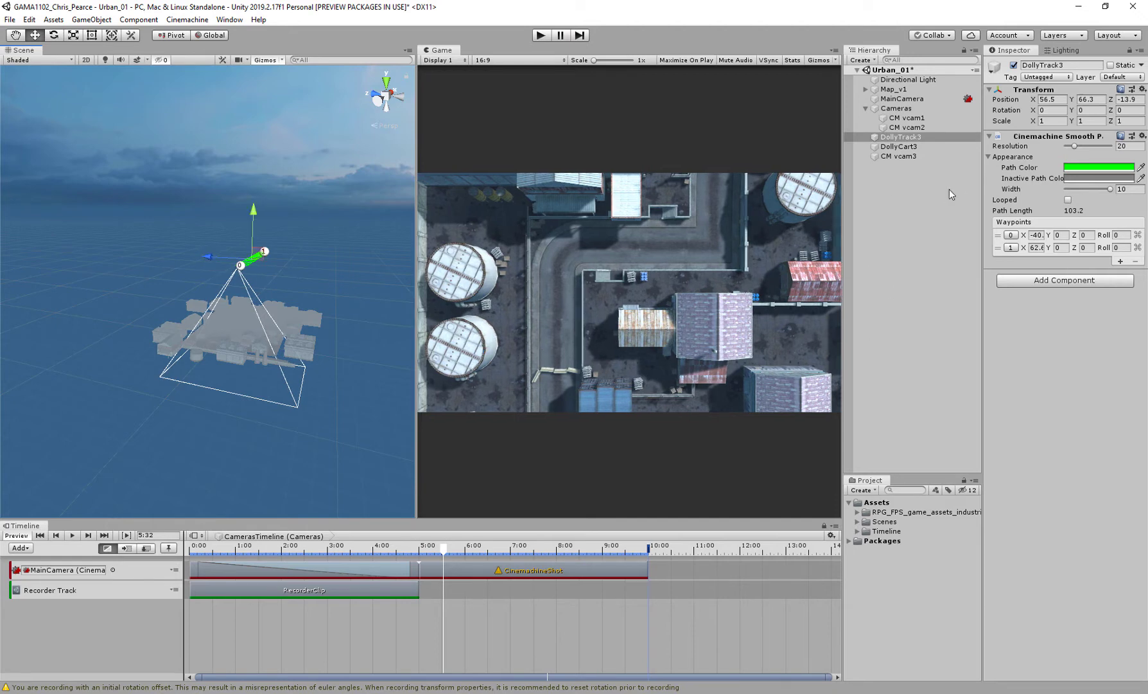
# - Slide DollyCart3 along the track, then move DollyTrack3's second waypoint to X 32.5 (path 73.11)
pyautogui.click(910, 148)
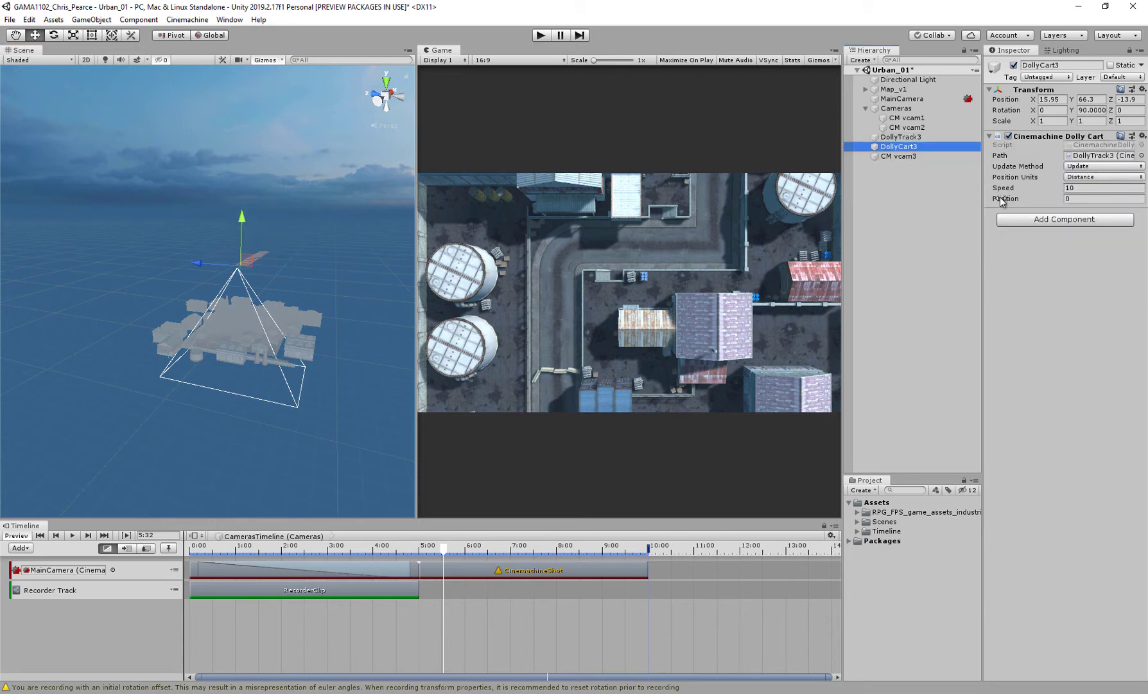
pyautogui.moveTo(1003, 201); pyautogui.dragTo(162, 144)
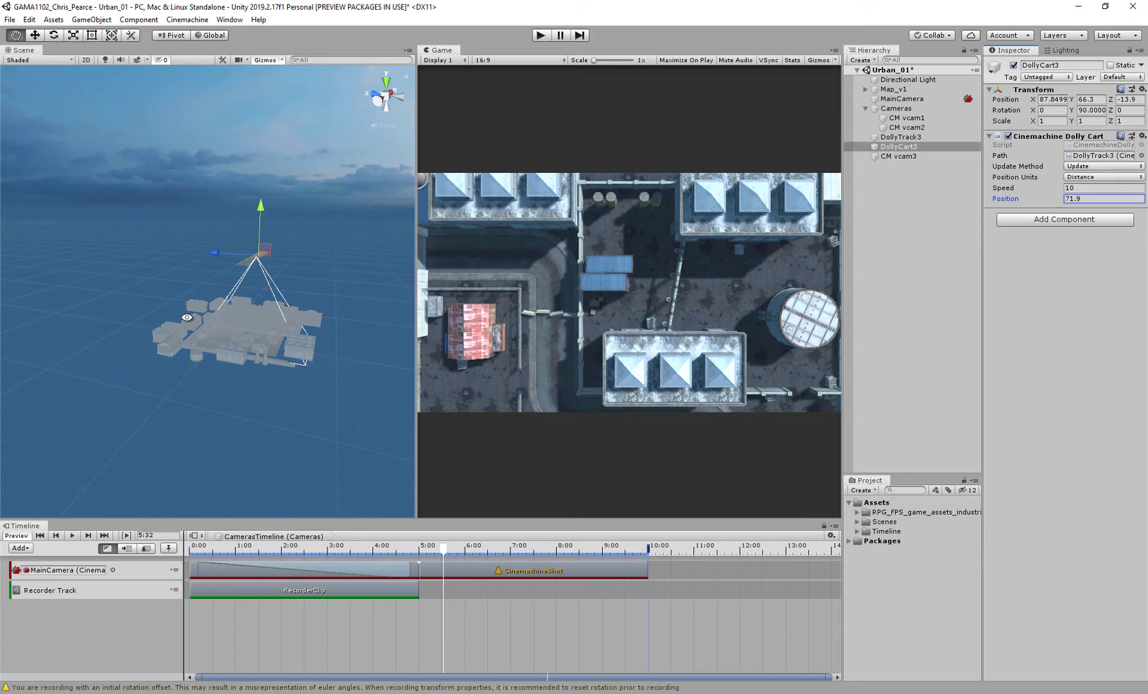
pyautogui.keyDown('alt'); pyautogui.moveTo(188, 318); pyautogui.dragTo(199, 385); pyautogui.keyUp('alt')
pyautogui.scroll(3, 253, 348)
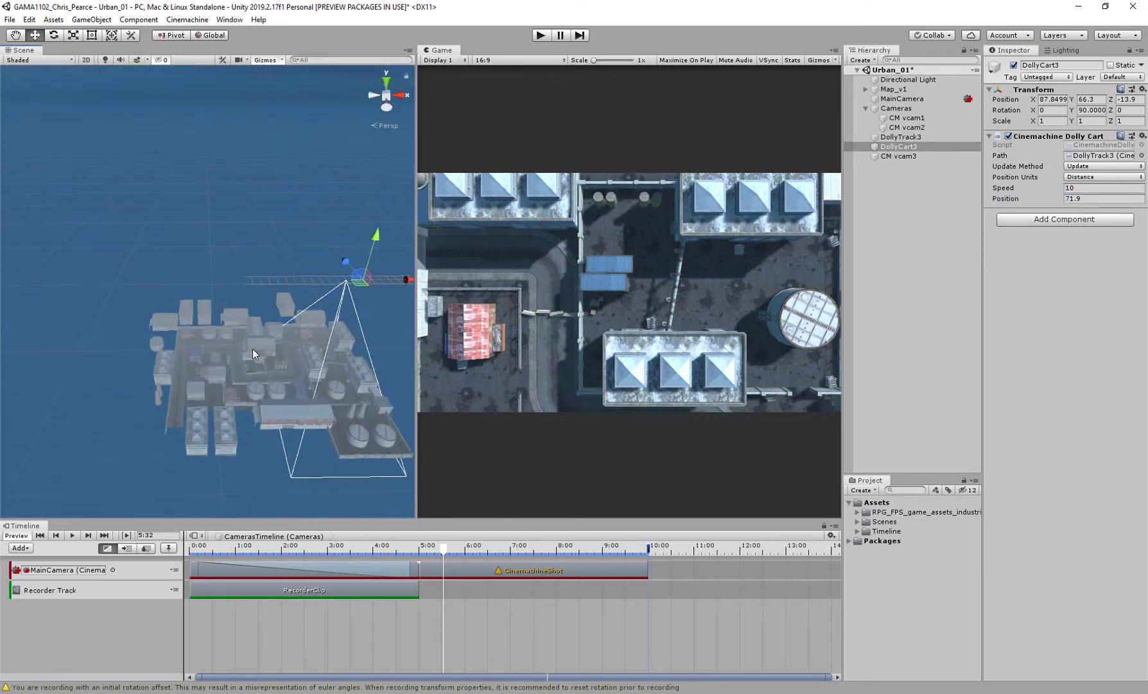
pyautogui.moveTo(298, 334); pyautogui.dragTo(185, 340, button='middle')
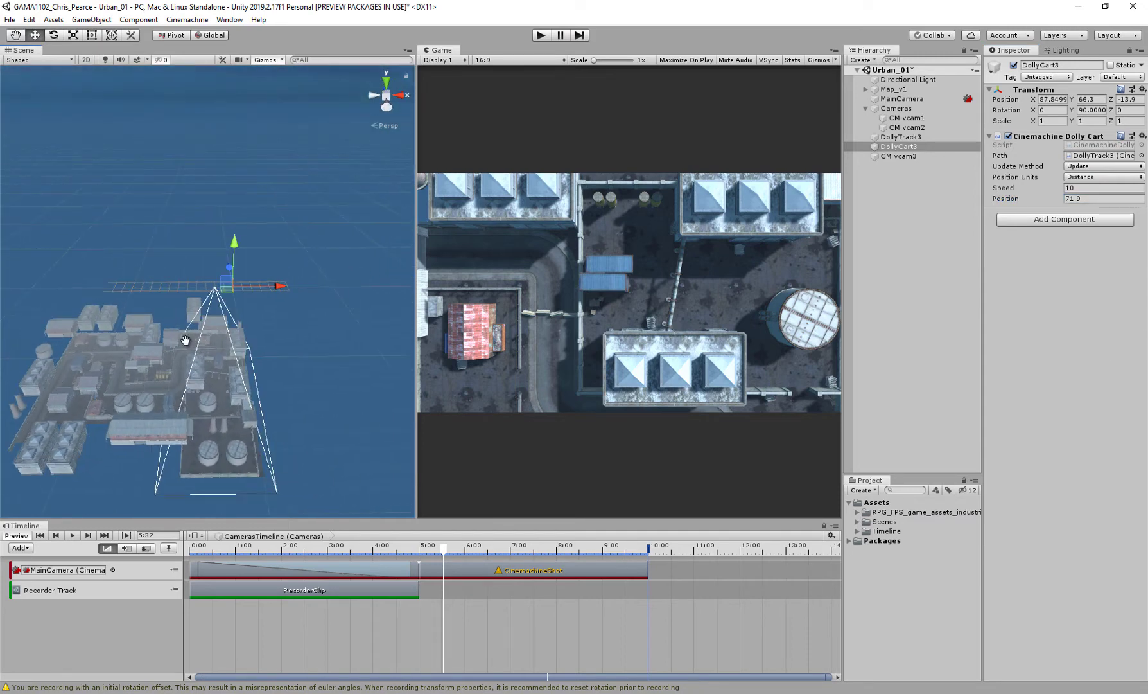
pyautogui.click(912, 137)
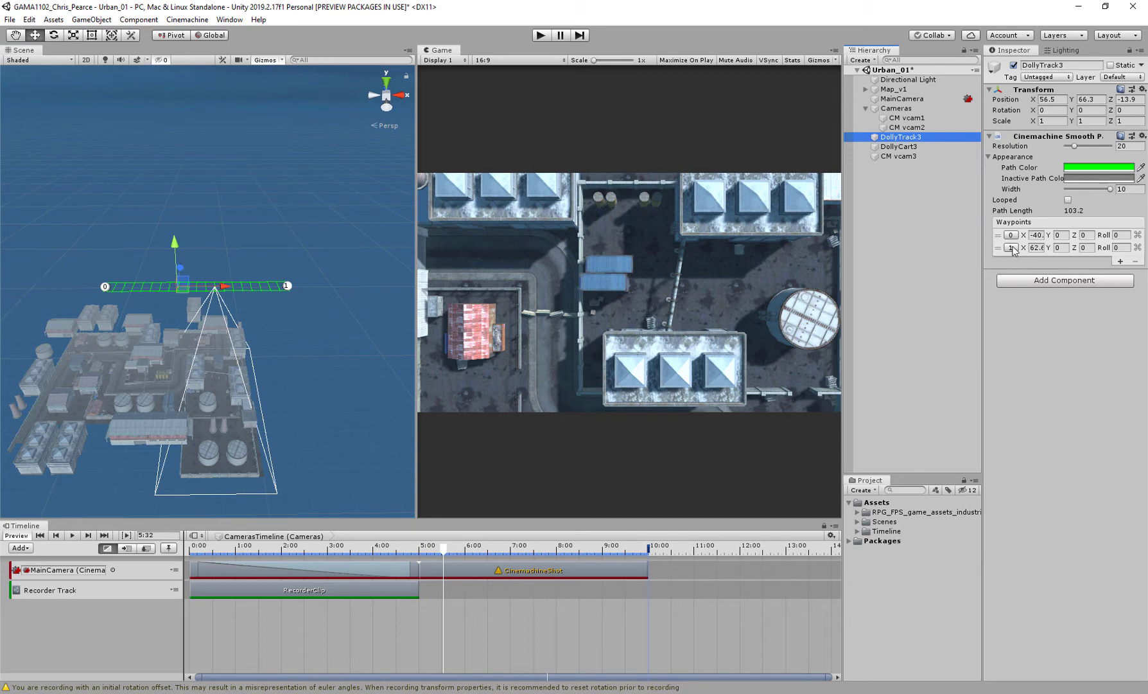
pyautogui.moveTo(1023, 247); pyautogui.dragTo(428, 297)
pyautogui.keyDown('alt'); pyautogui.moveTo(146, 405); pyautogui.dragTo(471, 340); pyautogui.keyUp('alt')
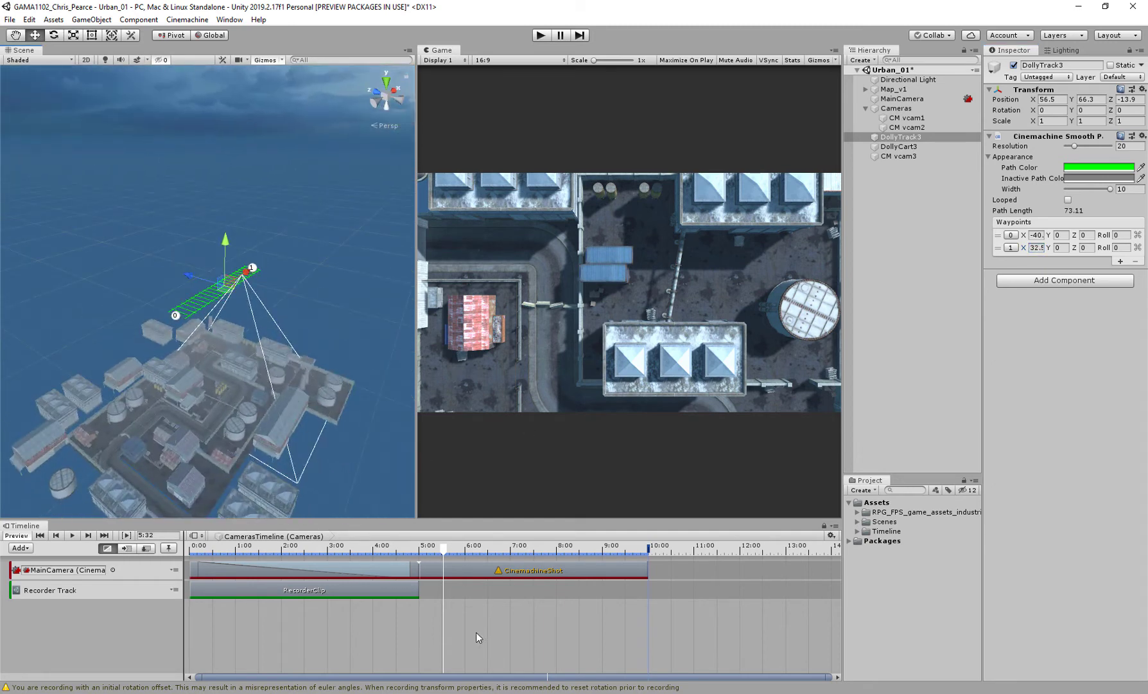
# - Assign CM vcam3 as the second Cinemachine shot clip's virtual camera and scrub to preview it
pyautogui.click(542, 568)
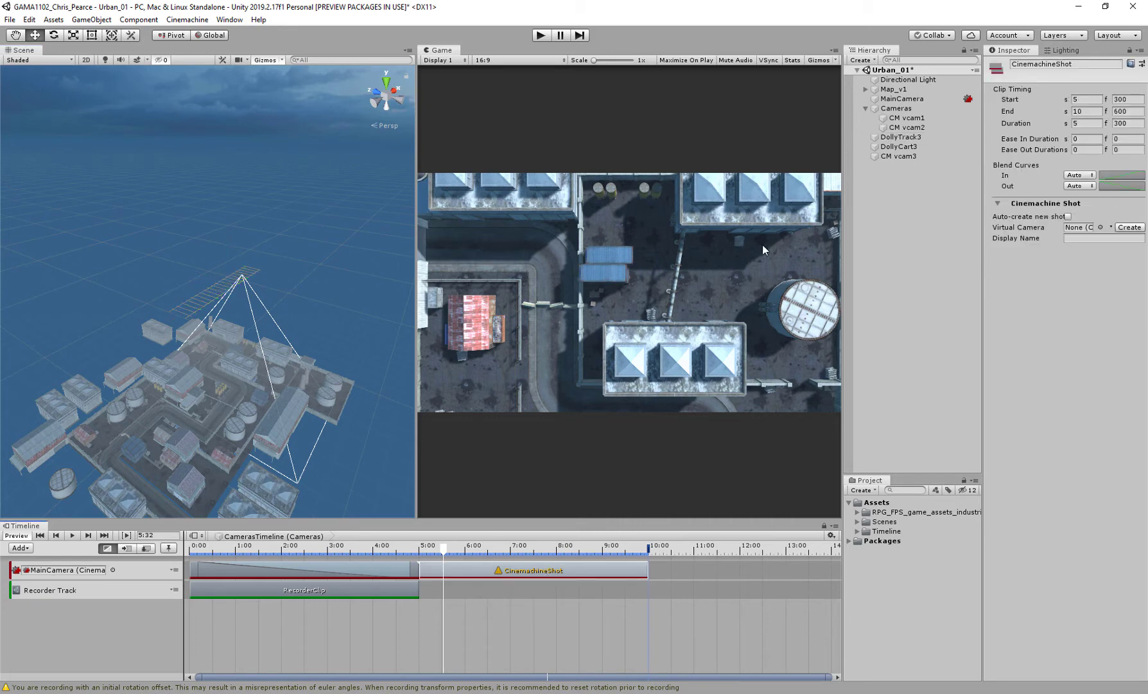
pyautogui.moveTo(886, 156); pyautogui.dragTo(1071, 229)
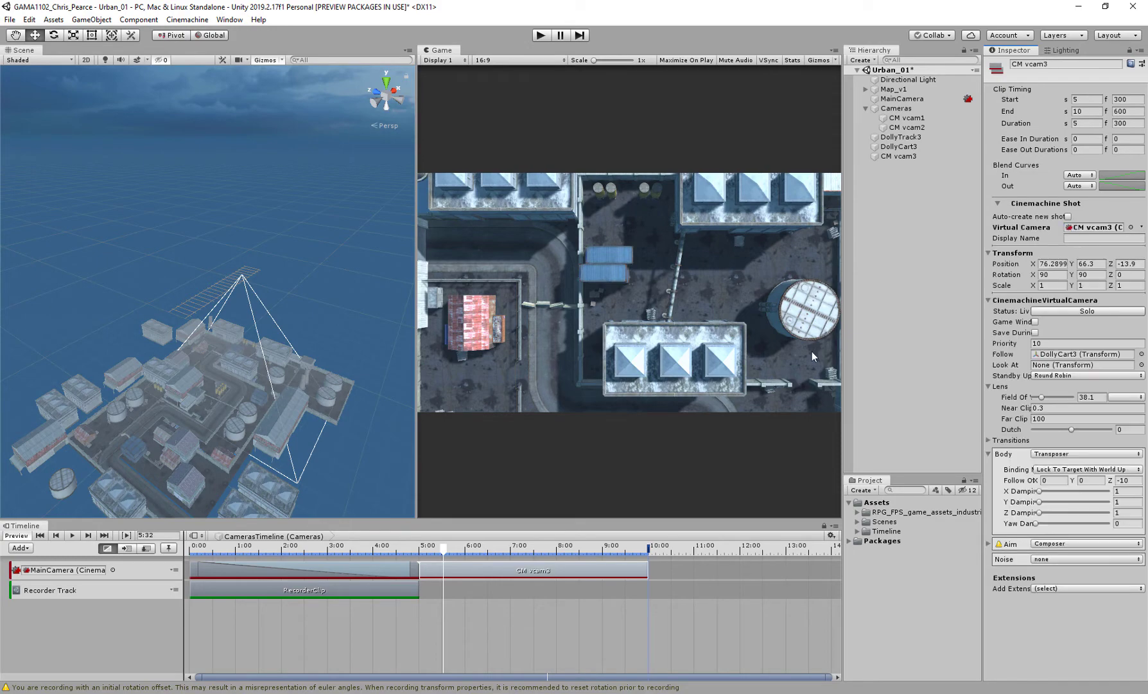
pyautogui.moveTo(442, 551)
pyautogui.mouseDown()
pyautogui.moveTo(418, 546)
pyautogui.moveTo(702, 518)
pyautogui.moveTo(211, 553)
pyautogui.moveTo(655, 553)
pyautogui.moveTo(204, 549)
pyautogui.moveTo(504, 558)
pyautogui.moveTo(430, 560)
pyautogui.mouseUp()
# - Return DollyCart3's Dolly Cart Position to 0 and clear the selection
pyautogui.click(925, 146)
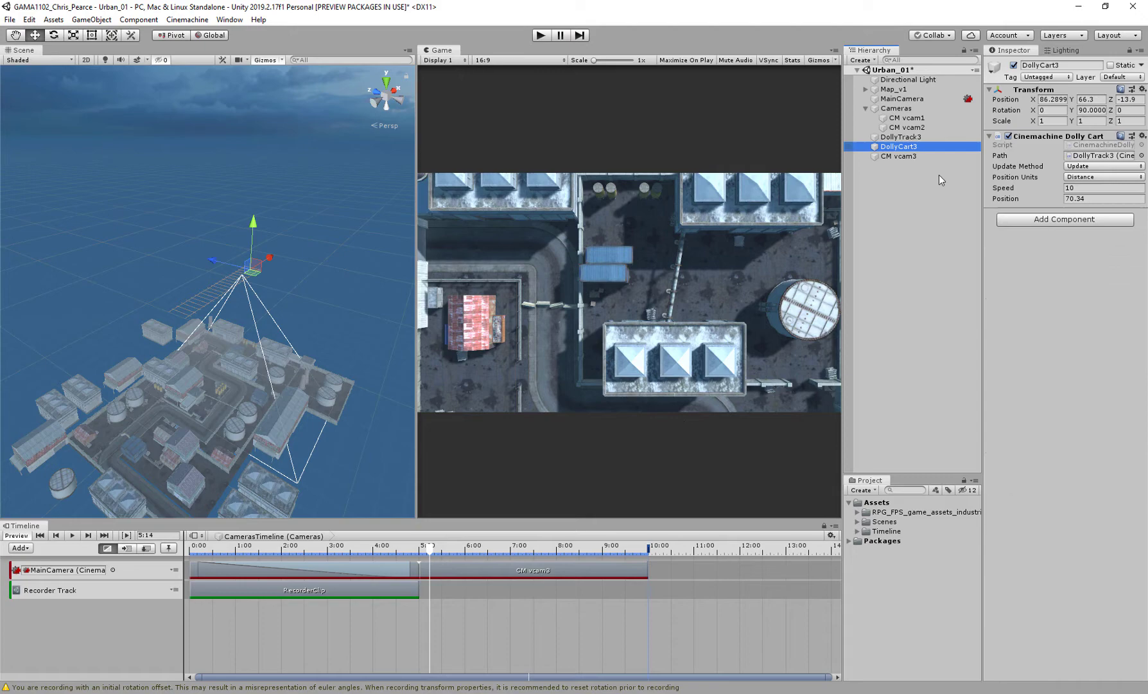
pyautogui.moveTo(1010, 202); pyautogui.dragTo(650, 258)
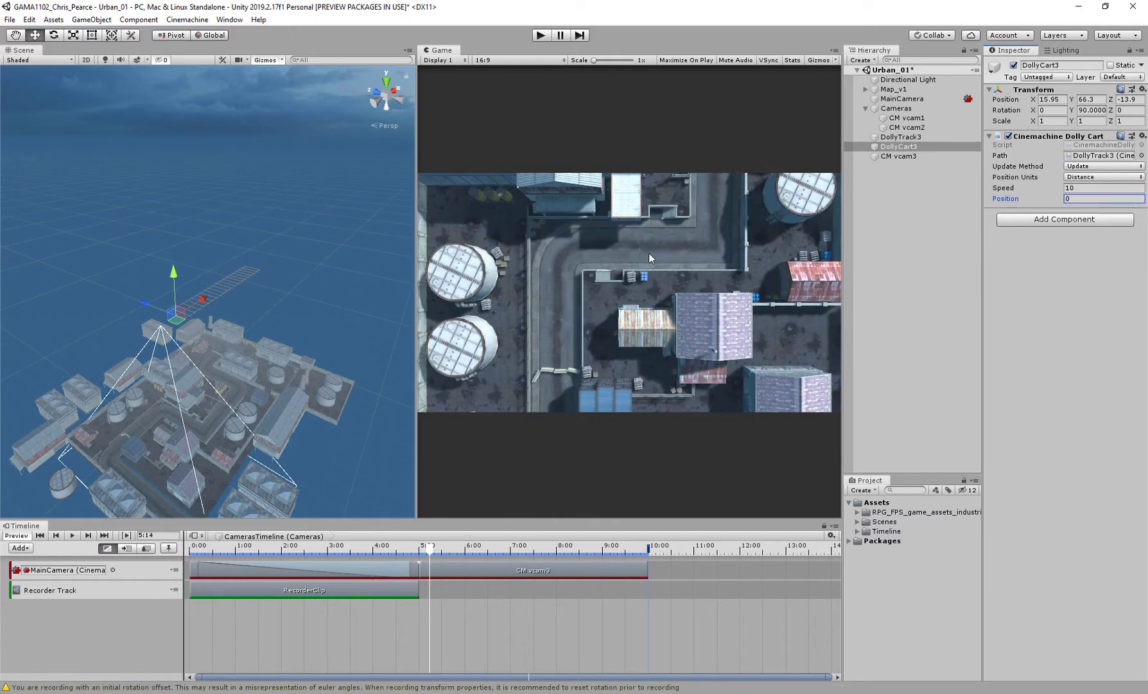
pyautogui.click(892, 158)
pyautogui.press('Up')
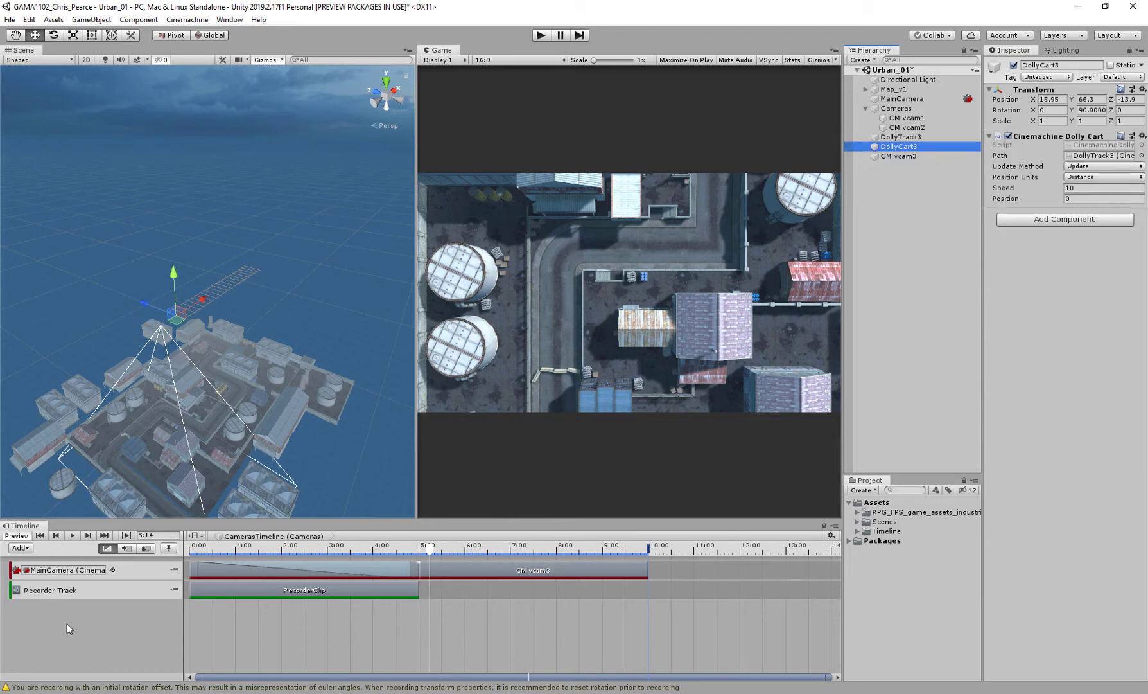
pyautogui.click(70, 621)
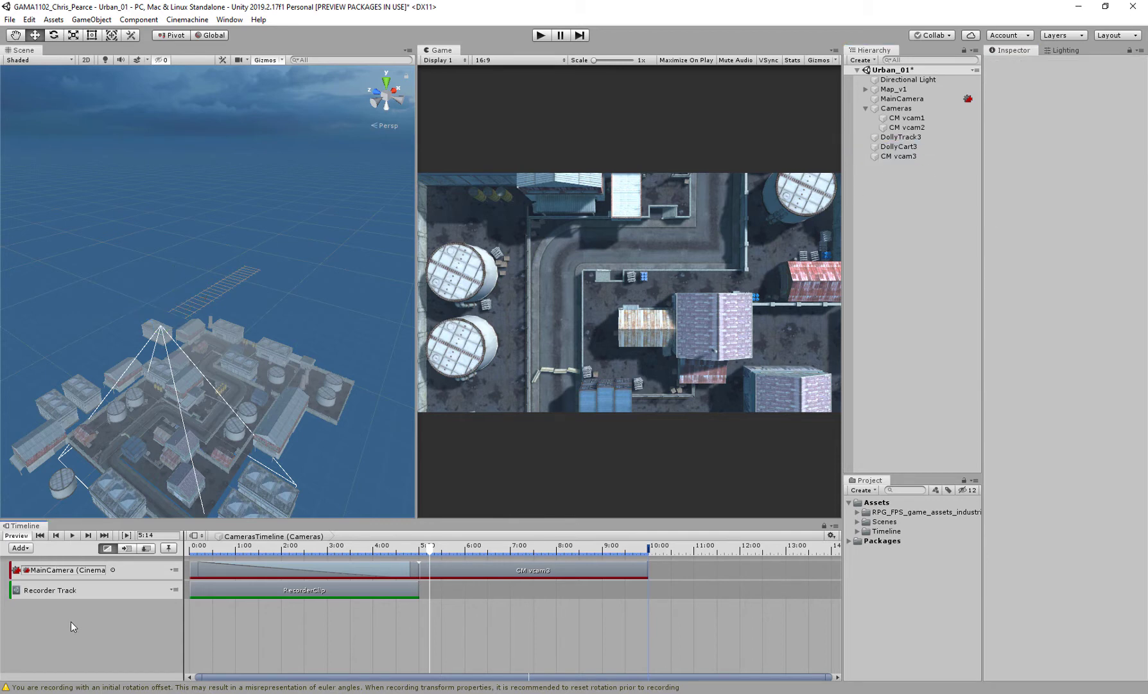
# - Add an Animation Track to the timeline and place it above the Recorder Track
pyautogui.rightClick(120, 617)
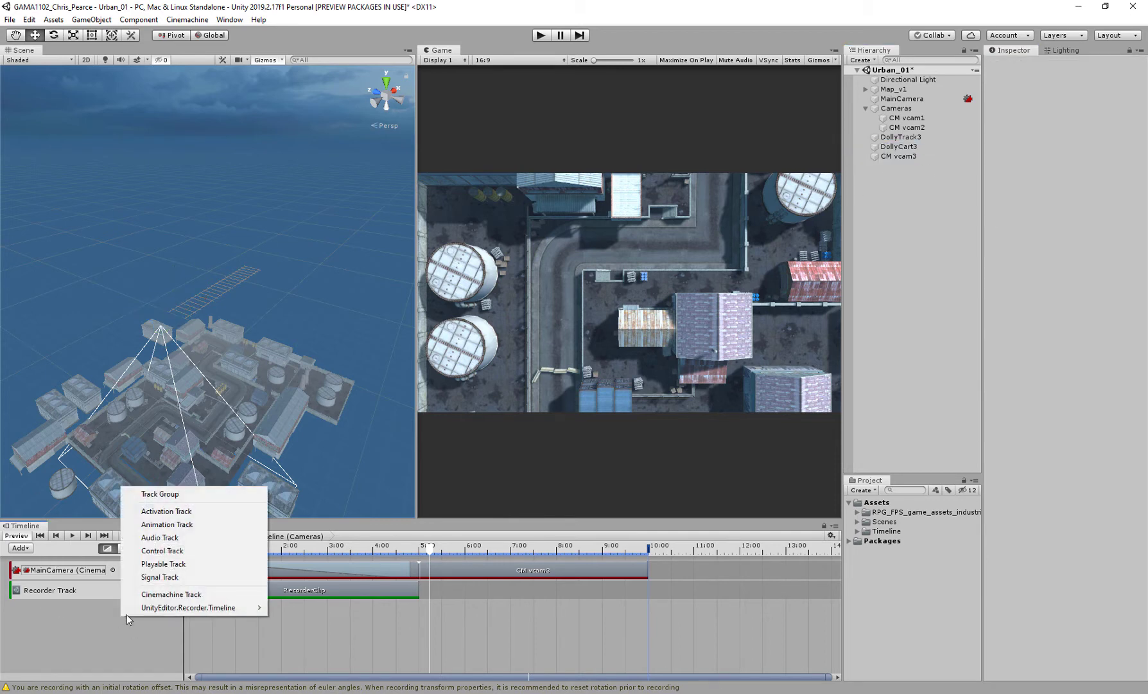
pyautogui.click(171, 526)
pyautogui.moveTo(139, 614); pyautogui.dragTo(131, 586)
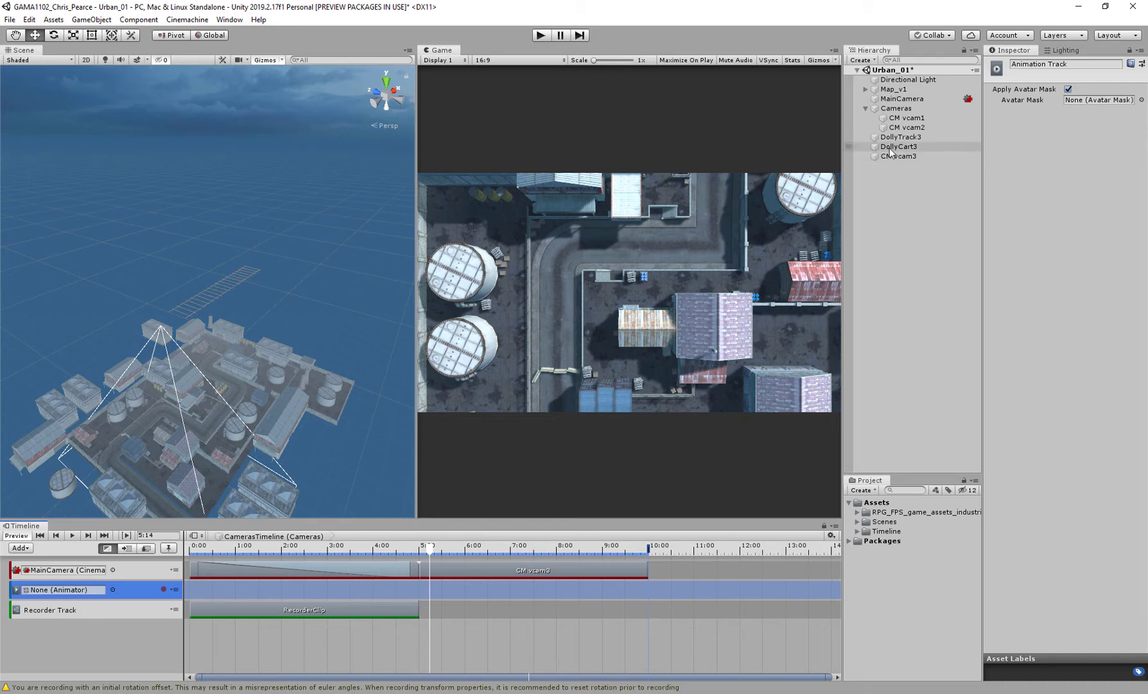
# - Bind DollyCart3 to the animation track with a new Animator and set the playhead to 5:00
pyautogui.moveTo(892, 147); pyautogui.dragTo(65, 592)
pyautogui.click(94, 596)
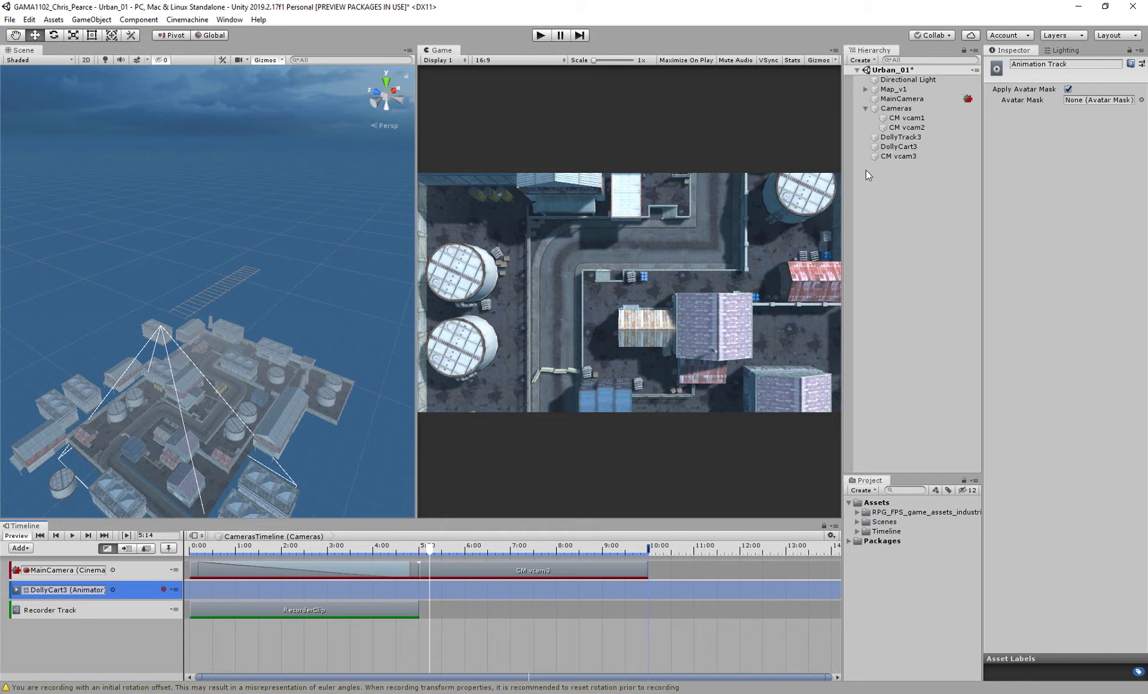
pyautogui.click(899, 147)
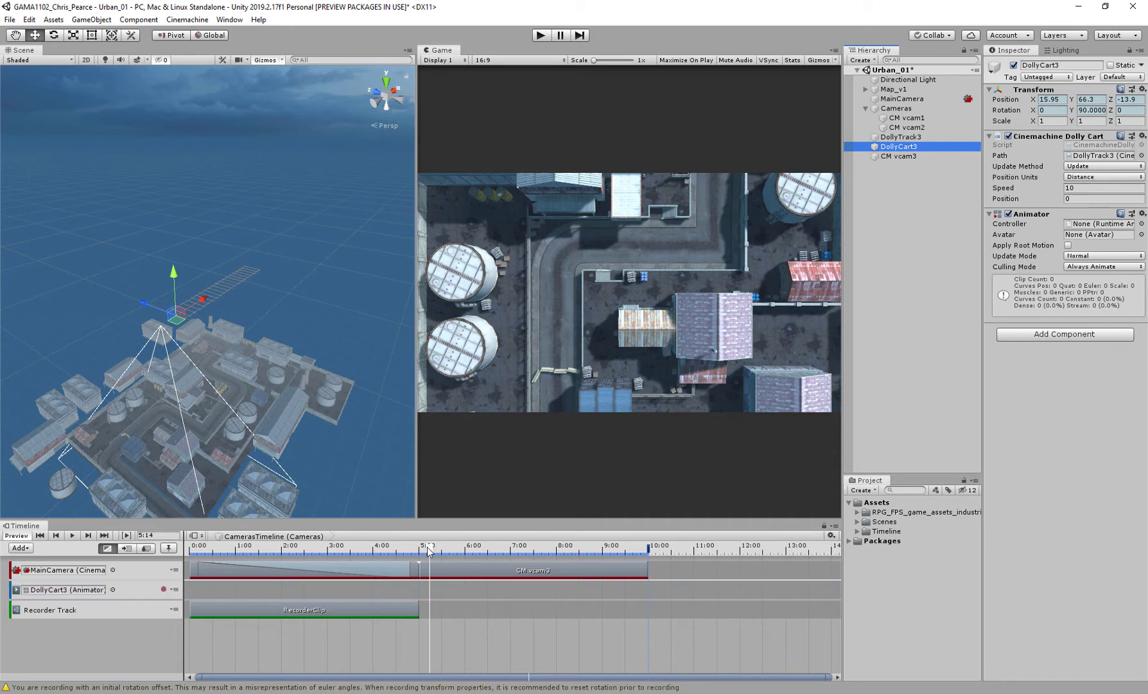
pyautogui.moveTo(427, 546); pyautogui.dragTo(419, 547)
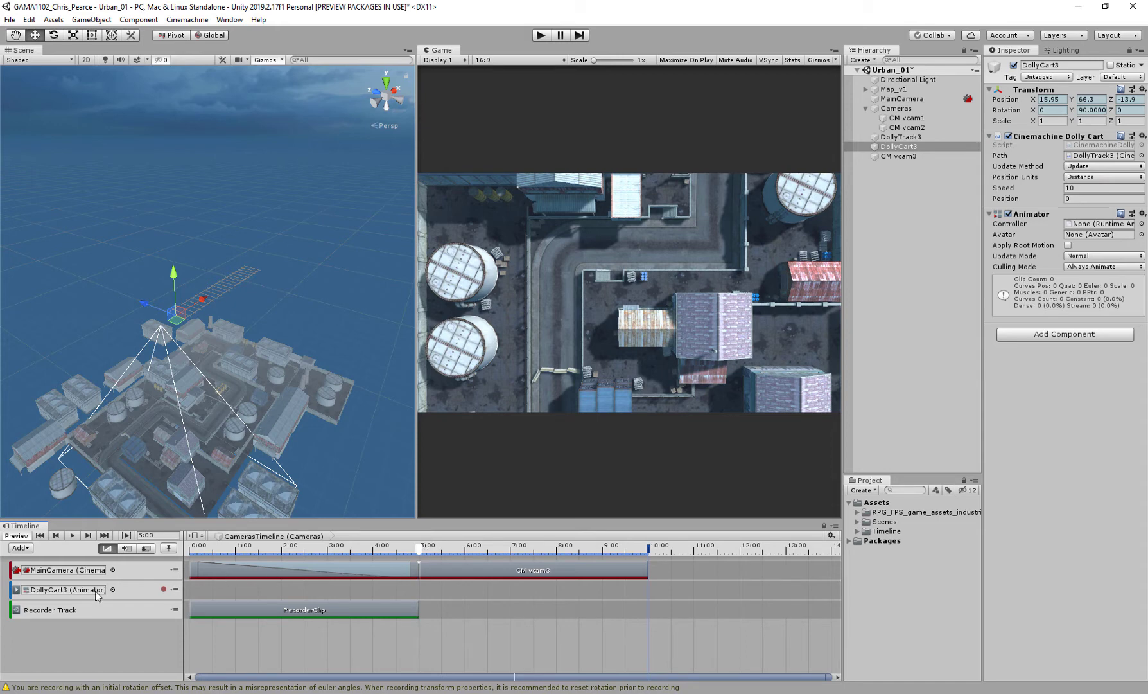
pyautogui.click(118, 588)
# - Start recording and key DollyCart3's Position at 0 at 5:00
pyautogui.click(164, 589)
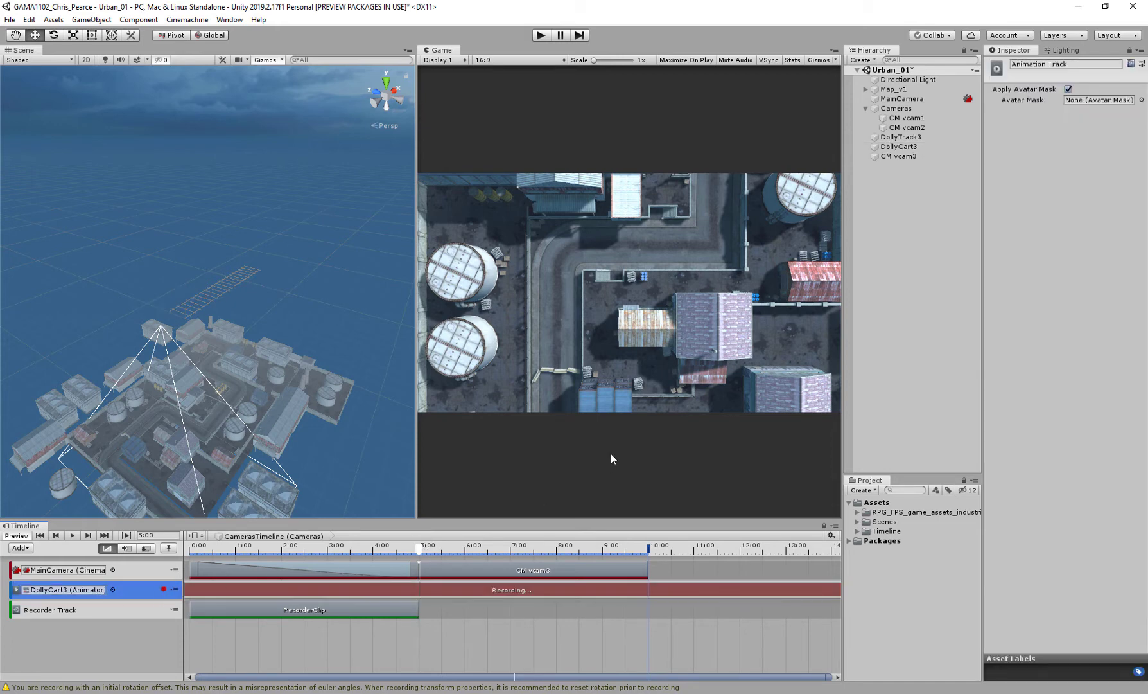
pyautogui.click(908, 147)
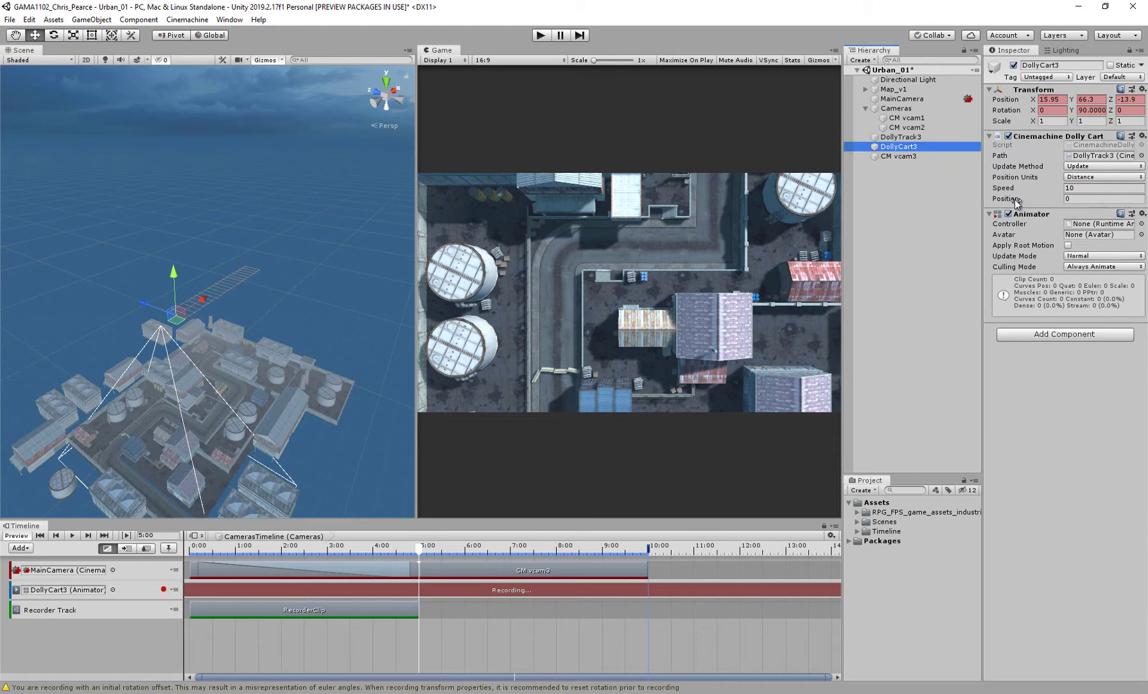
pyautogui.rightClick(1017, 201)
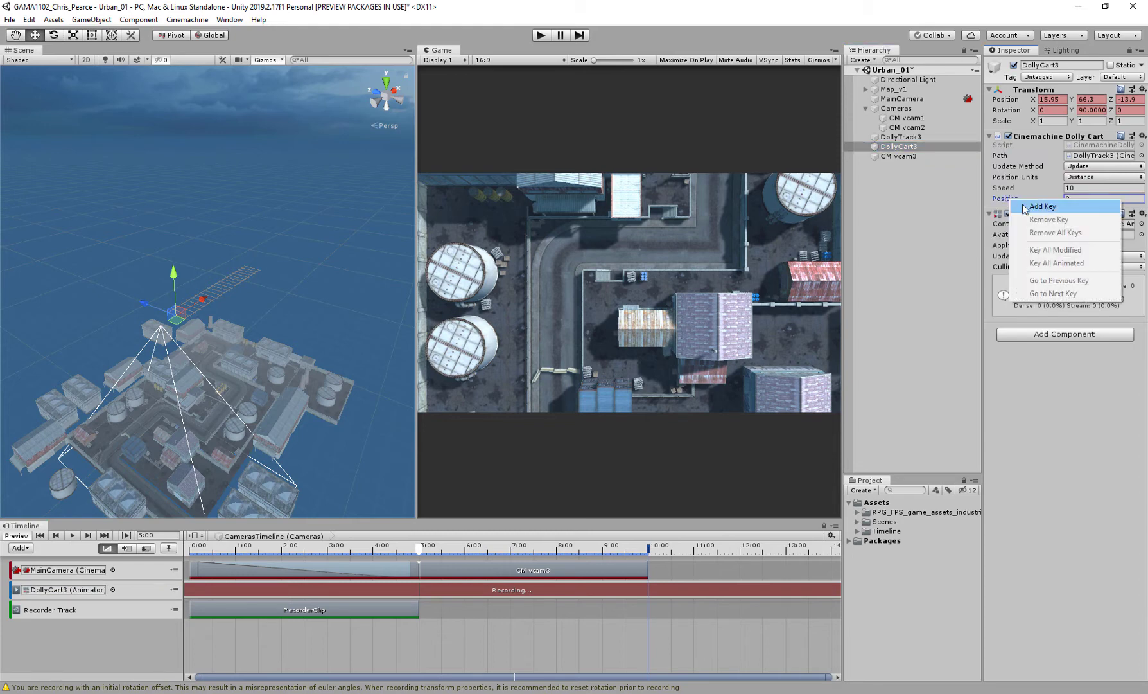
pyautogui.click(1040, 206)
# - At 10:00, slide DollyCart3's Position to the track end (71.95), then stop recording
pyautogui.click(643, 548)
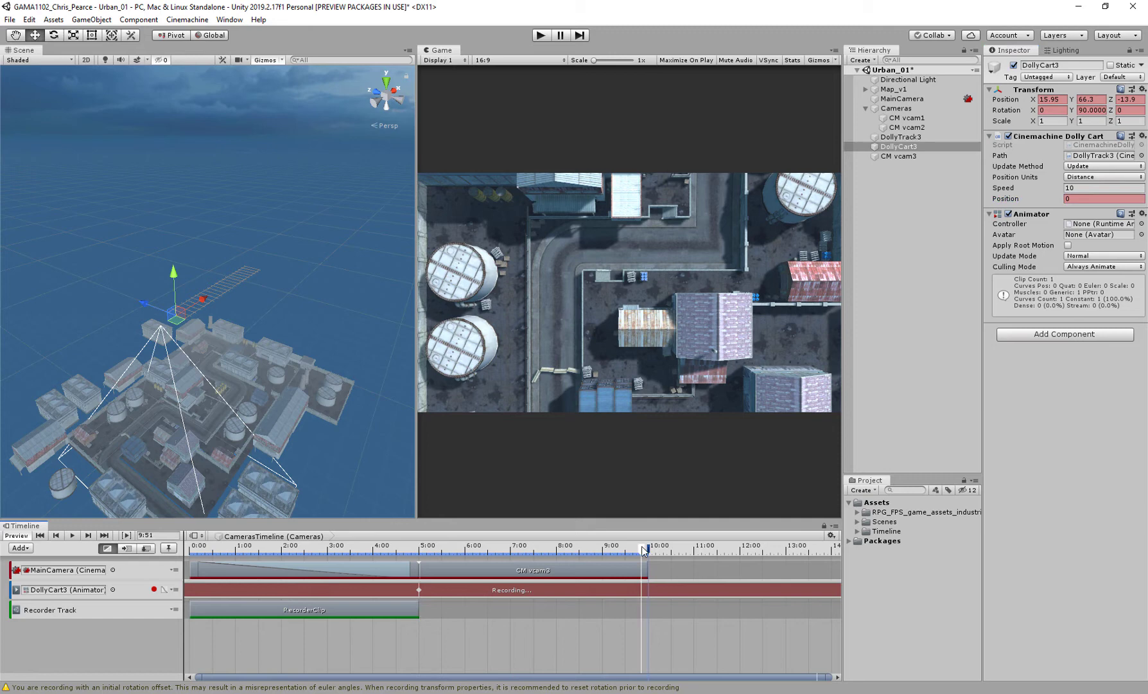
pyautogui.moveTo(643, 548); pyautogui.dragTo(650, 551)
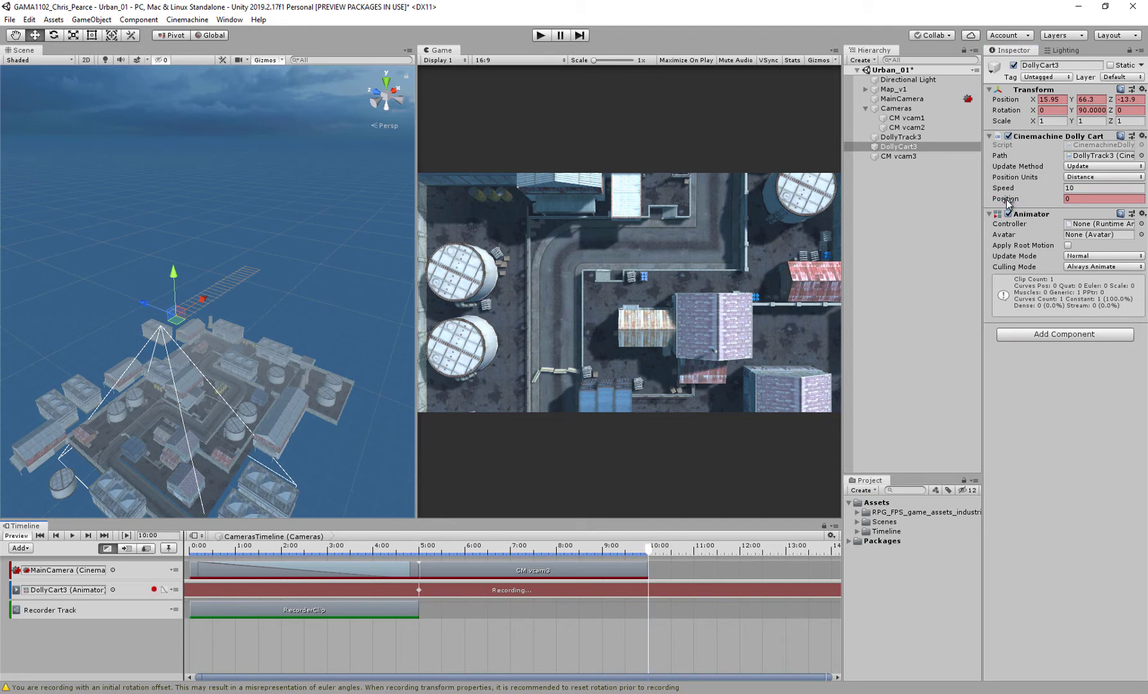
pyautogui.moveTo(1007, 200); pyautogui.dragTo(191, 13)
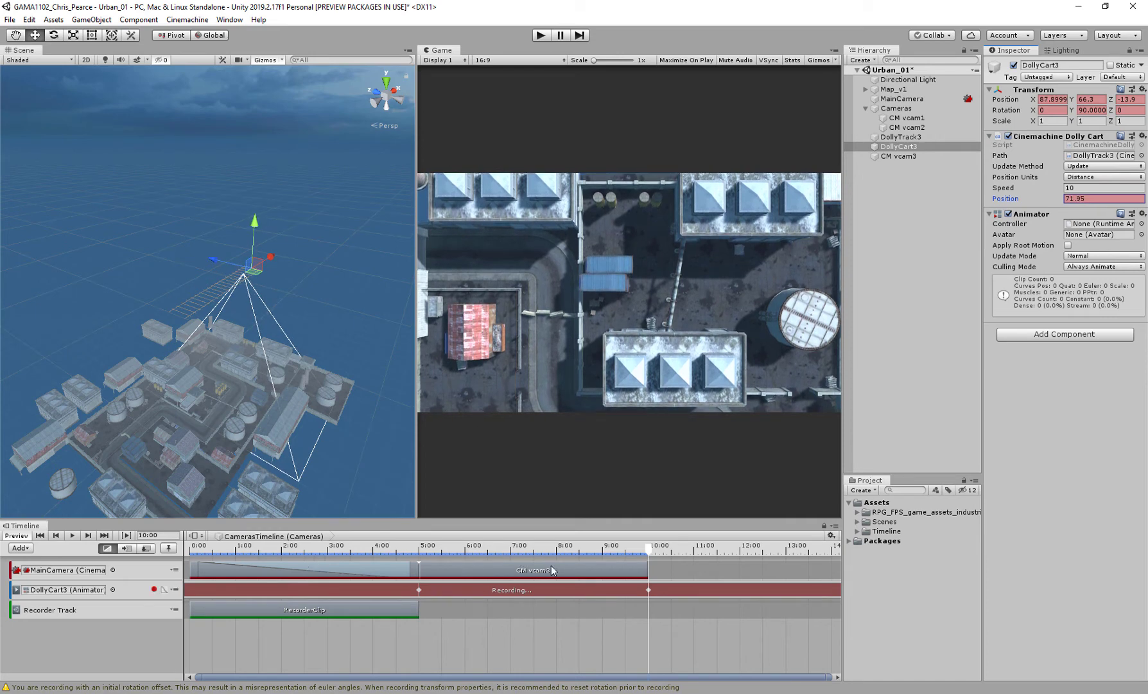
pyautogui.click(154, 589)
pyautogui.click(72, 535)
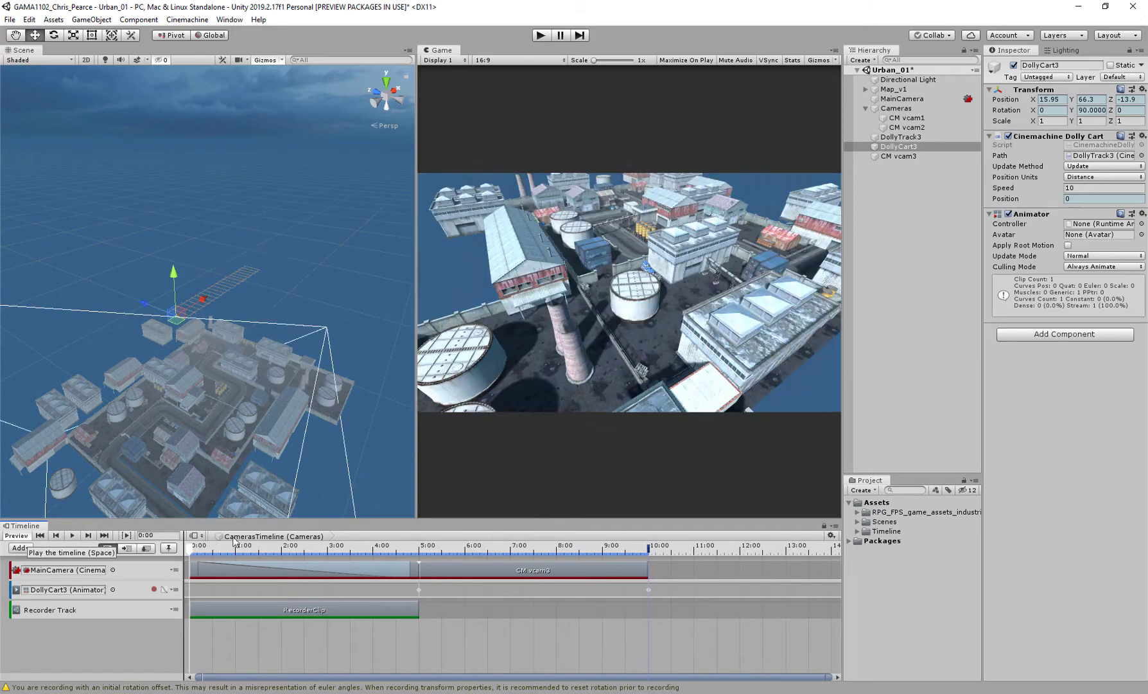
pyautogui.click(74, 534)
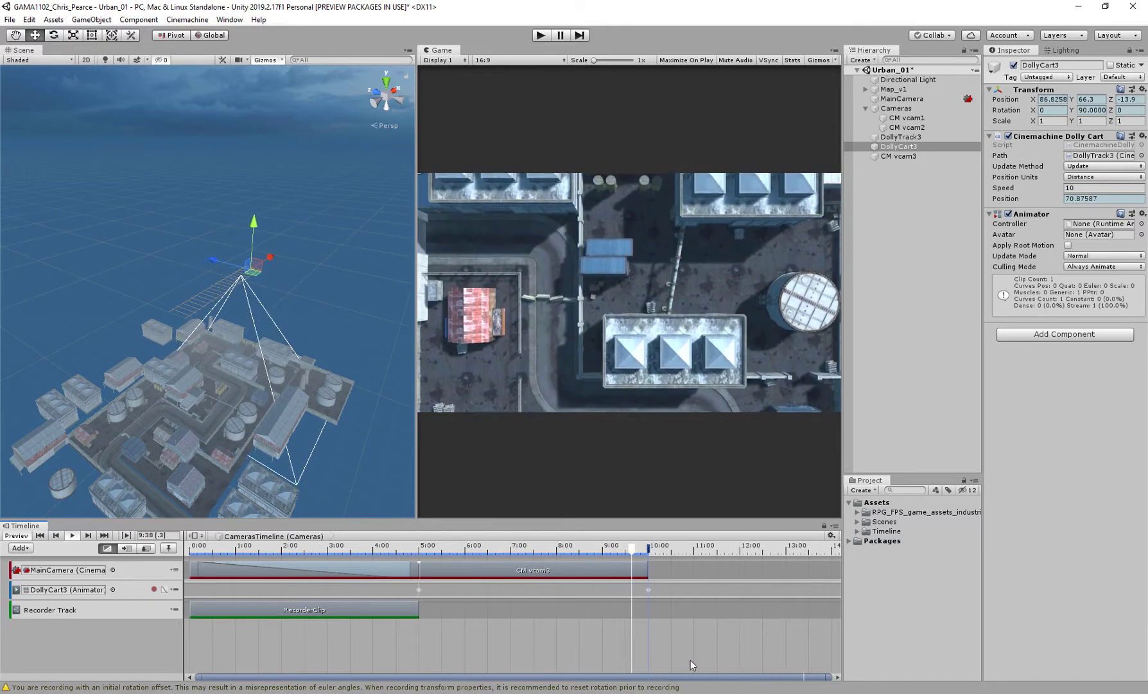
pyautogui.click(515, 569)
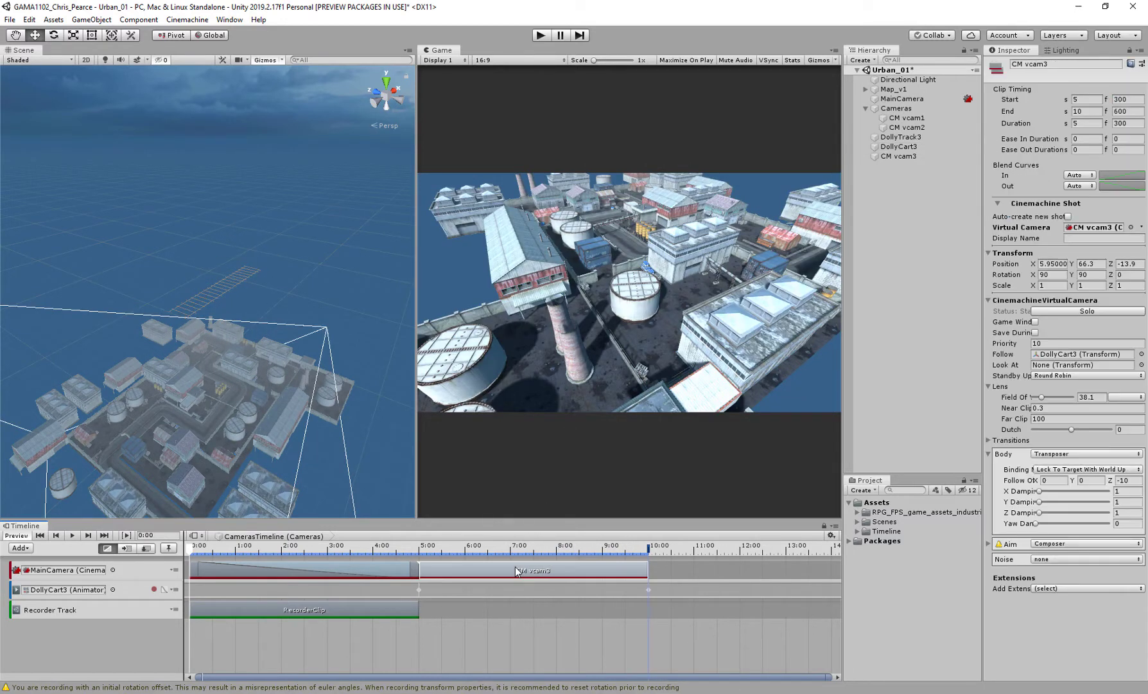
pyautogui.click(488, 593)
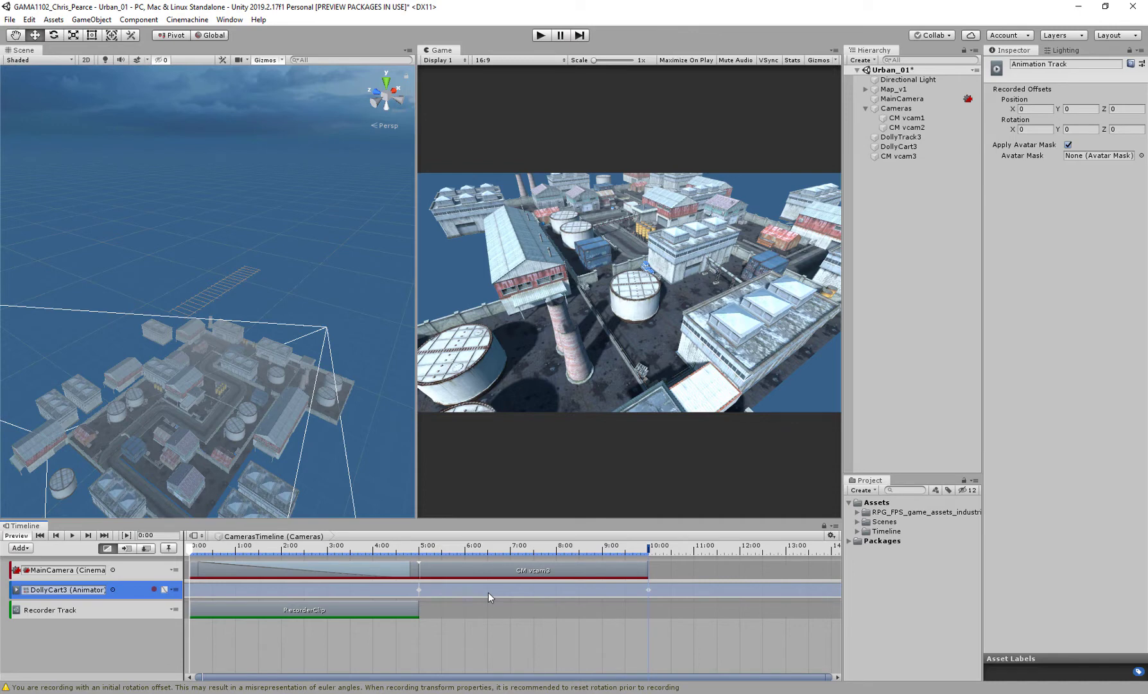
# - Open DollyCart3's keys in the Animation window and extend the CM vcam3 clip to end at 13 s
pyautogui.rightClick(488, 593)
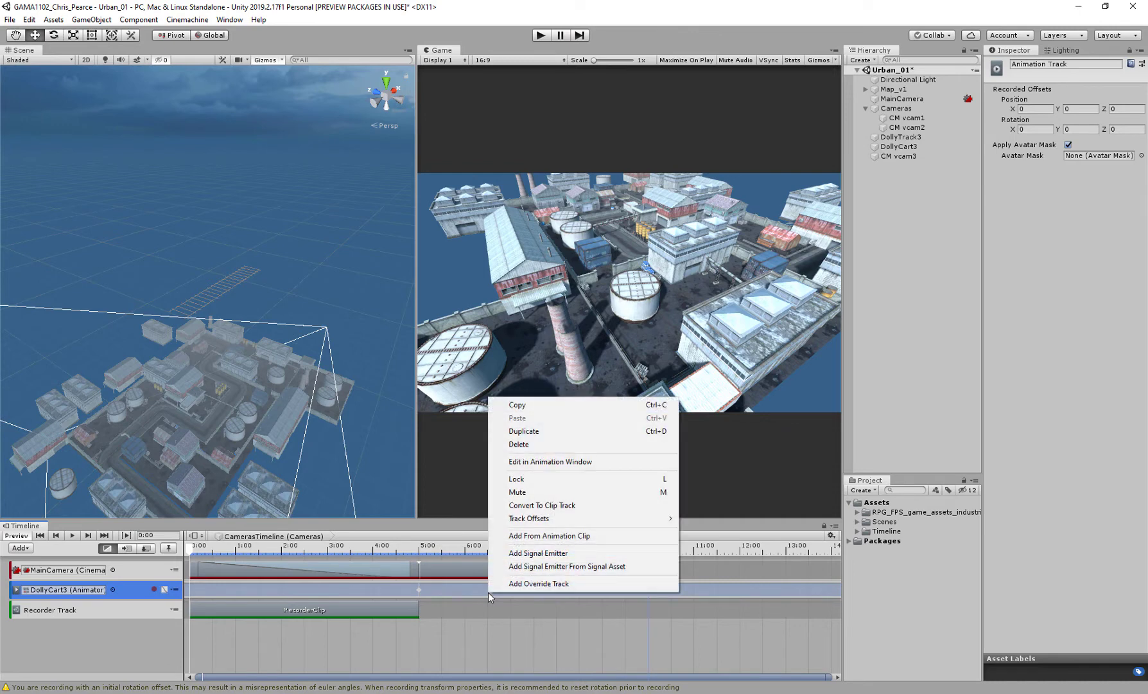
pyautogui.click(539, 465)
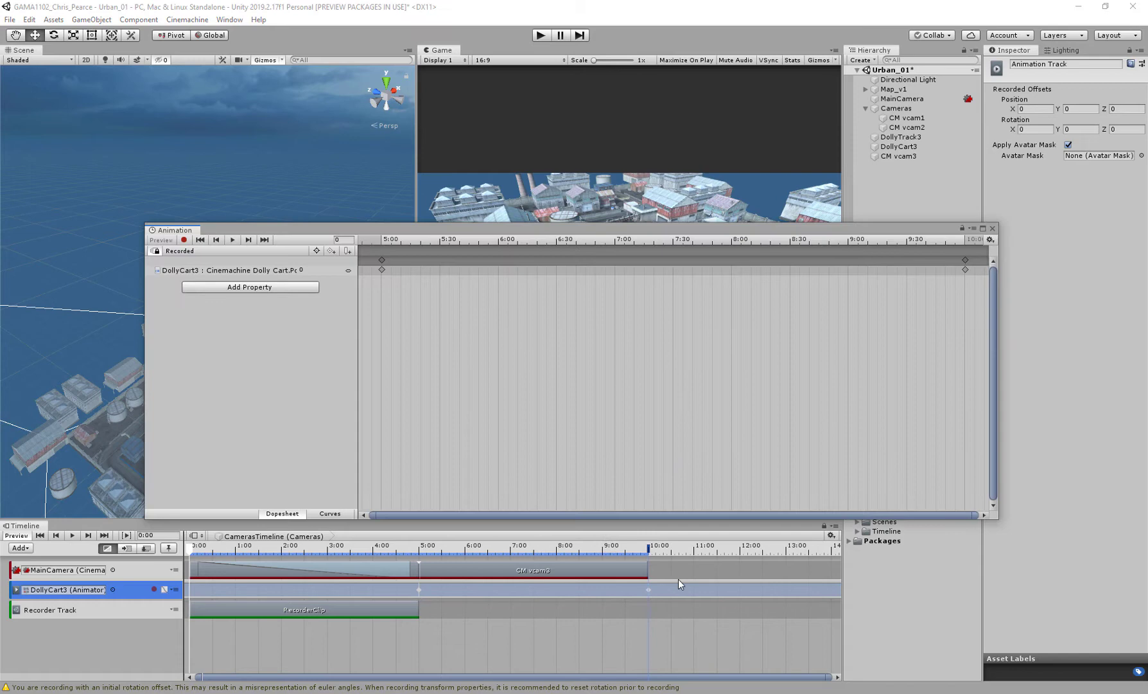
pyautogui.moveTo(636, 231); pyautogui.dragTo(555, 166)
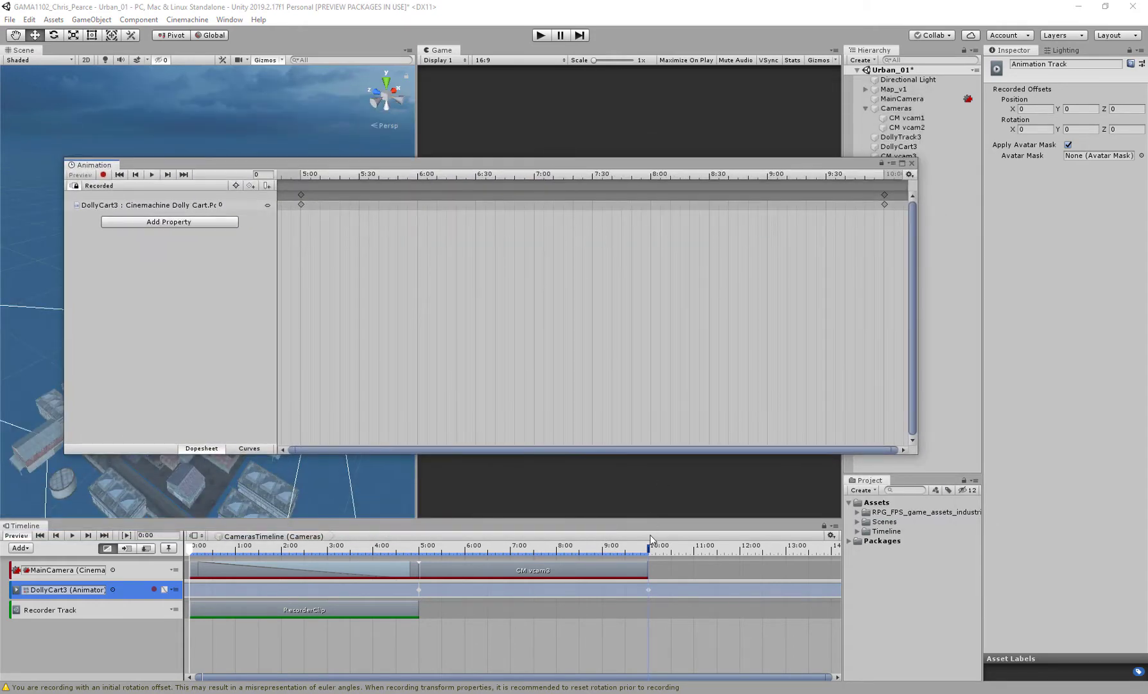
pyautogui.moveTo(646, 572); pyautogui.dragTo(783, 559)
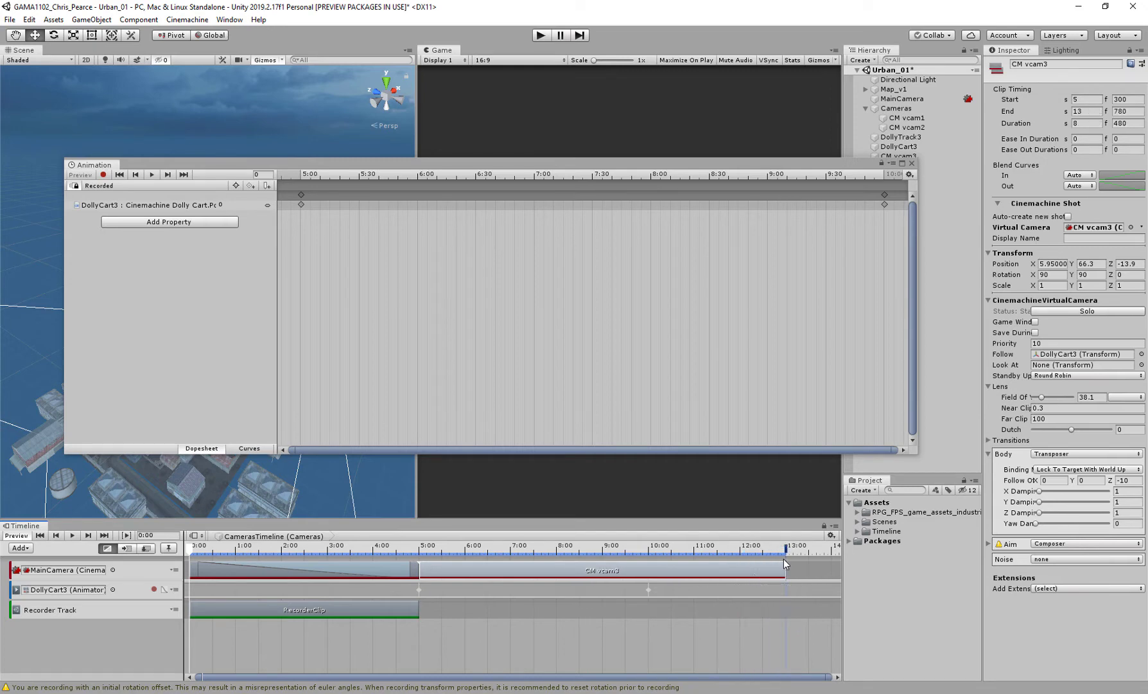
# - Move DollyCart3's 10:00 position keys to 13:00 in the Animation window
pyautogui.click(648, 589)
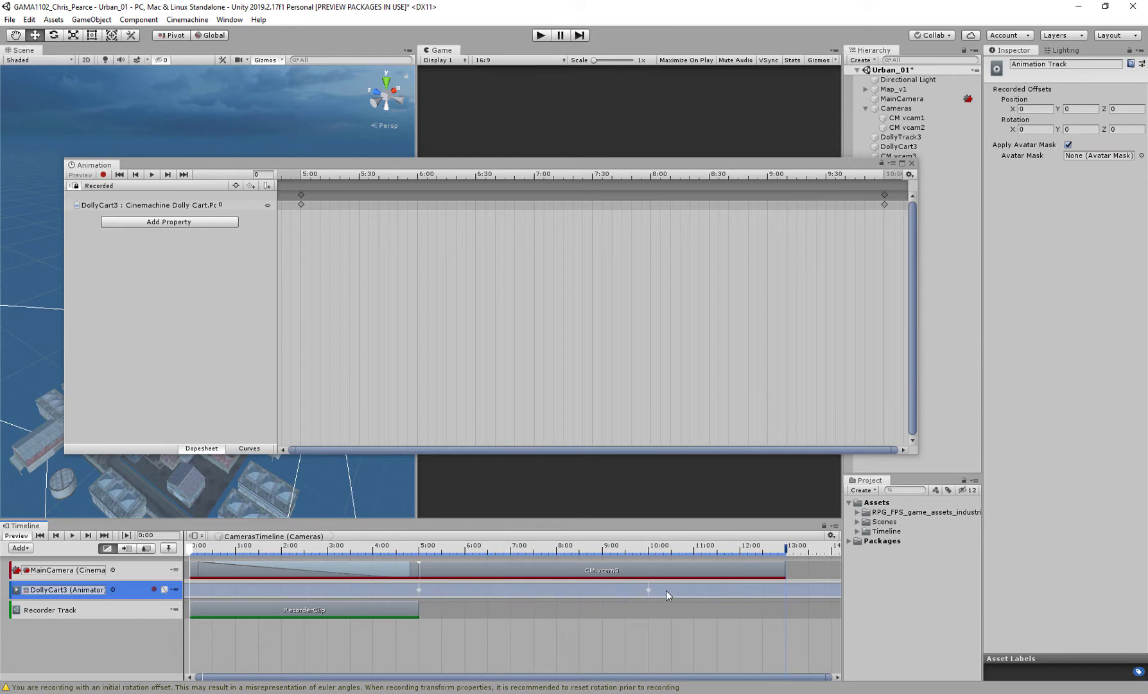
pyautogui.moveTo(716, 596); pyautogui.dragTo(714, 596)
pyautogui.scroll(-3, 584, 257)
pyautogui.click(735, 550)
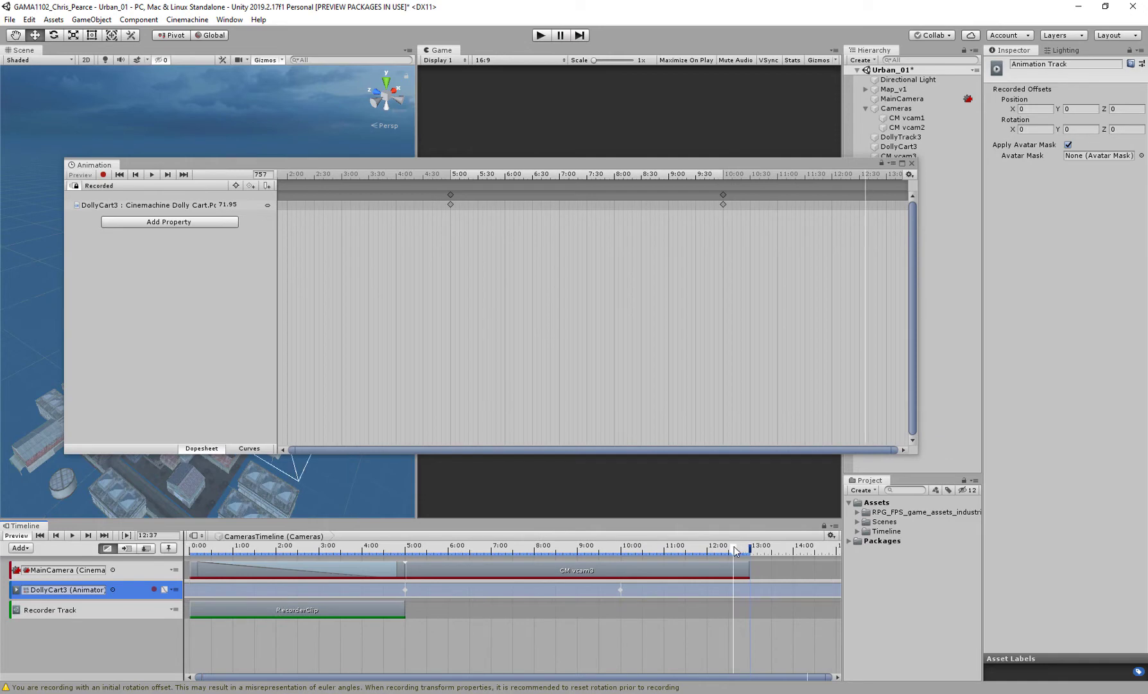
pyautogui.moveTo(735, 550); pyautogui.dragTo(751, 550)
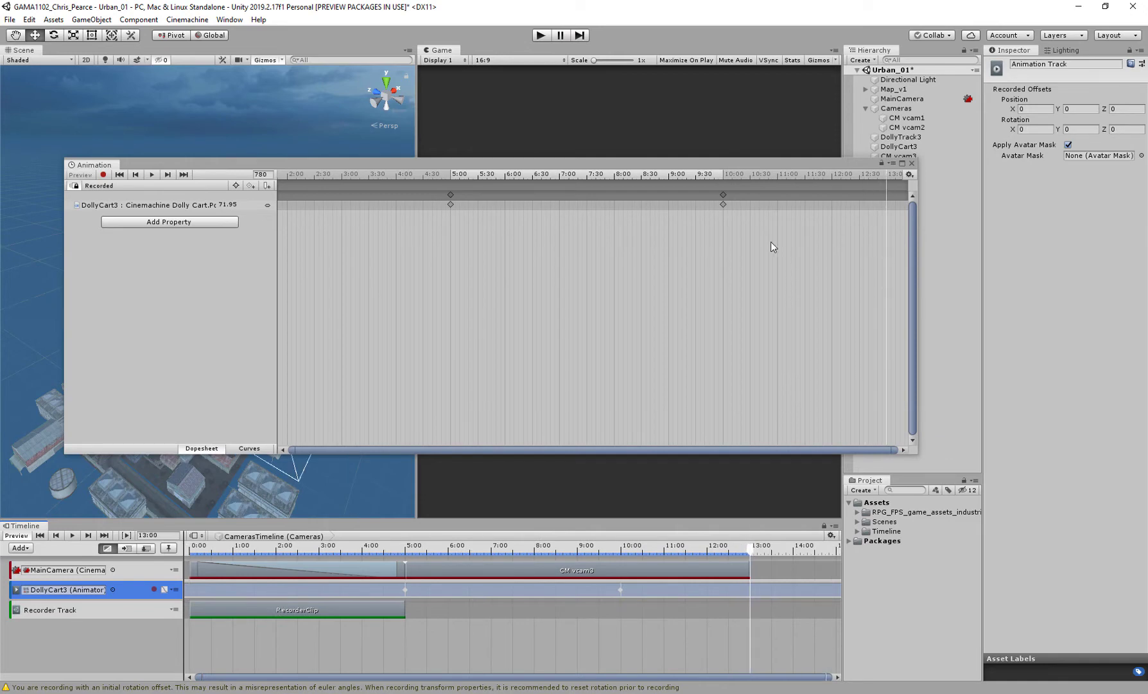
pyautogui.click(723, 204)
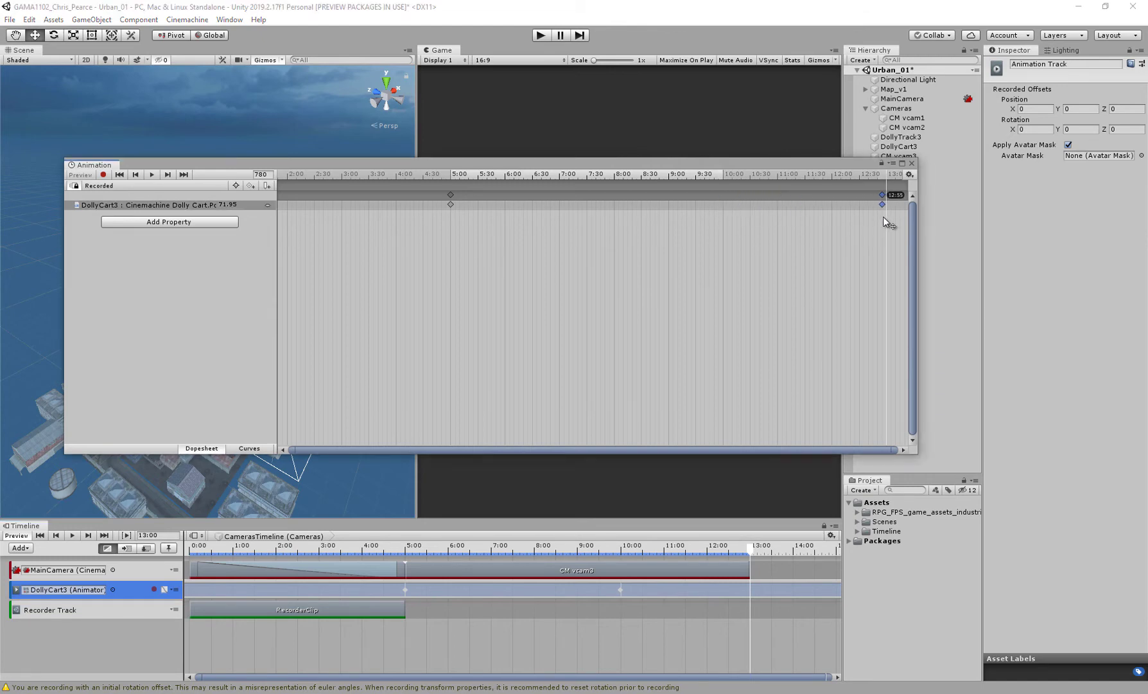
pyautogui.moveTo(888, 216); pyautogui.dragTo(887, 216)
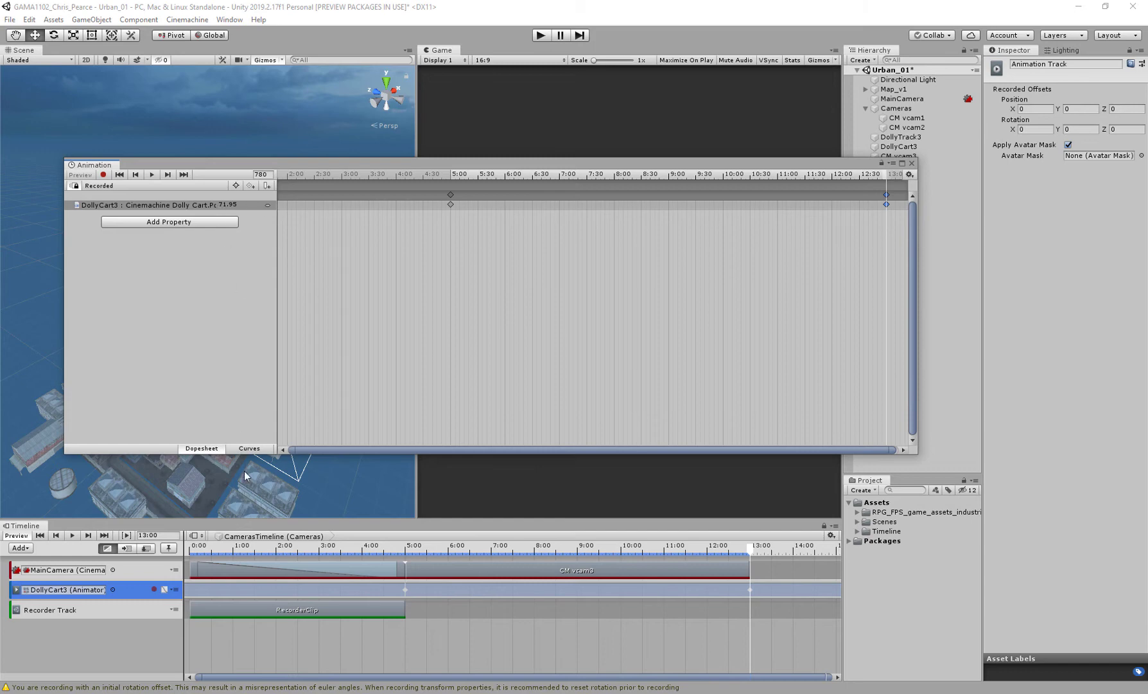
# - In Curves view, set both tangents of the start and end keys to Linear
pyautogui.click(250, 448)
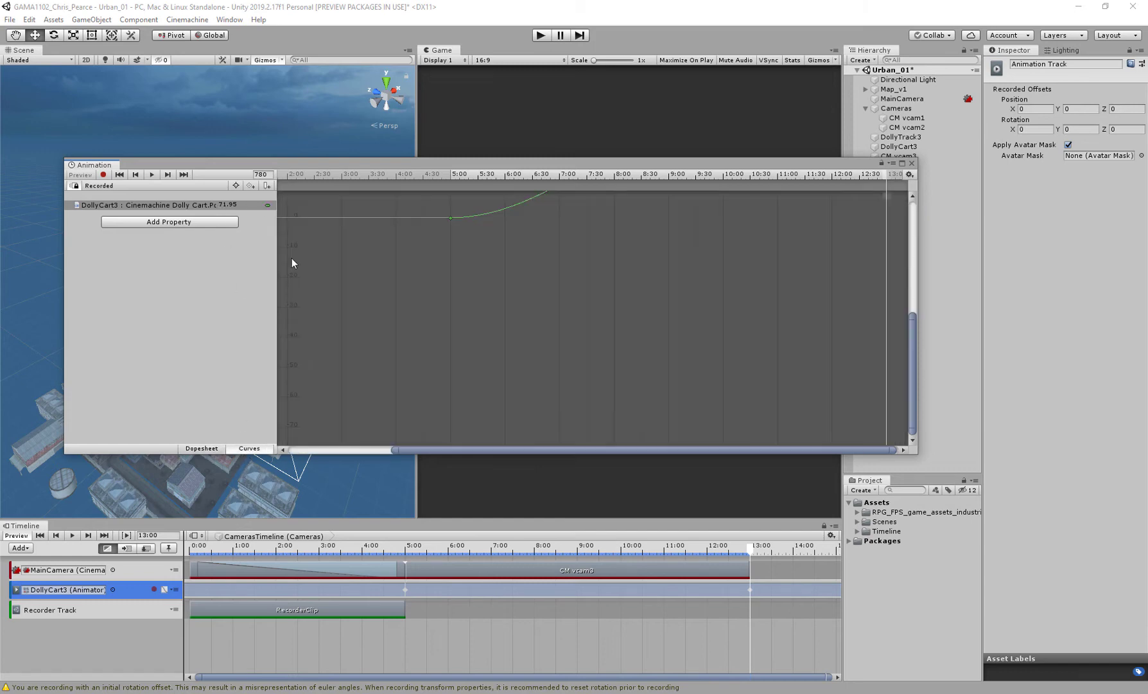
pyautogui.scroll(-1, 584, 326)
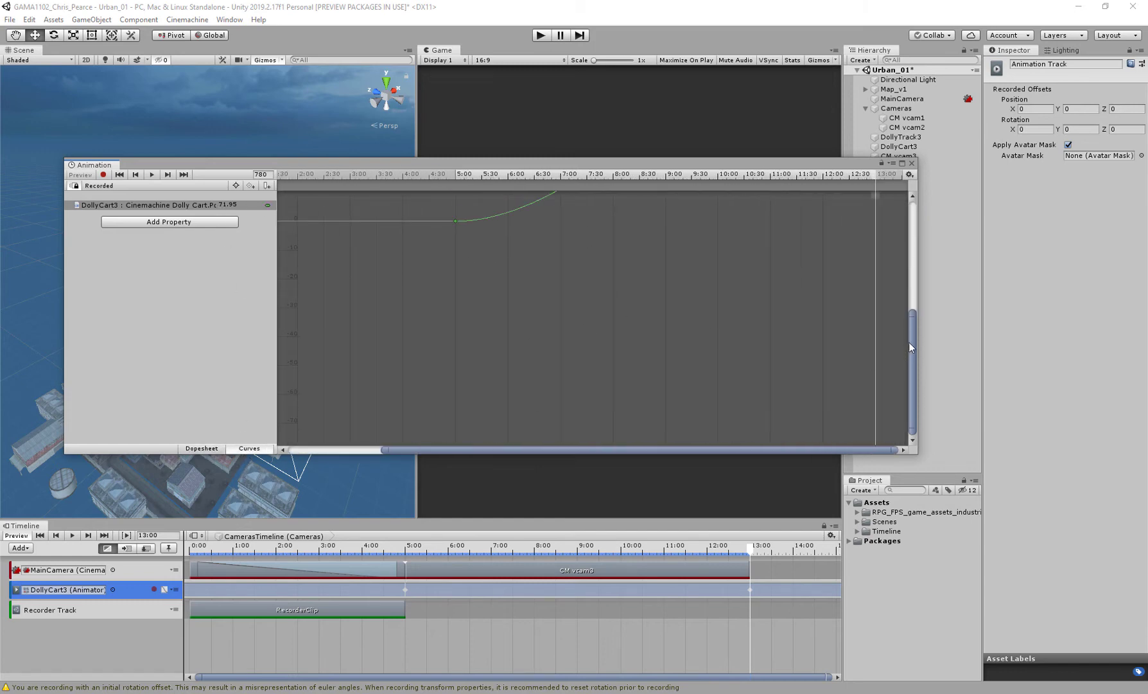
pyautogui.moveTo(909, 347); pyautogui.dragTo(905, 212)
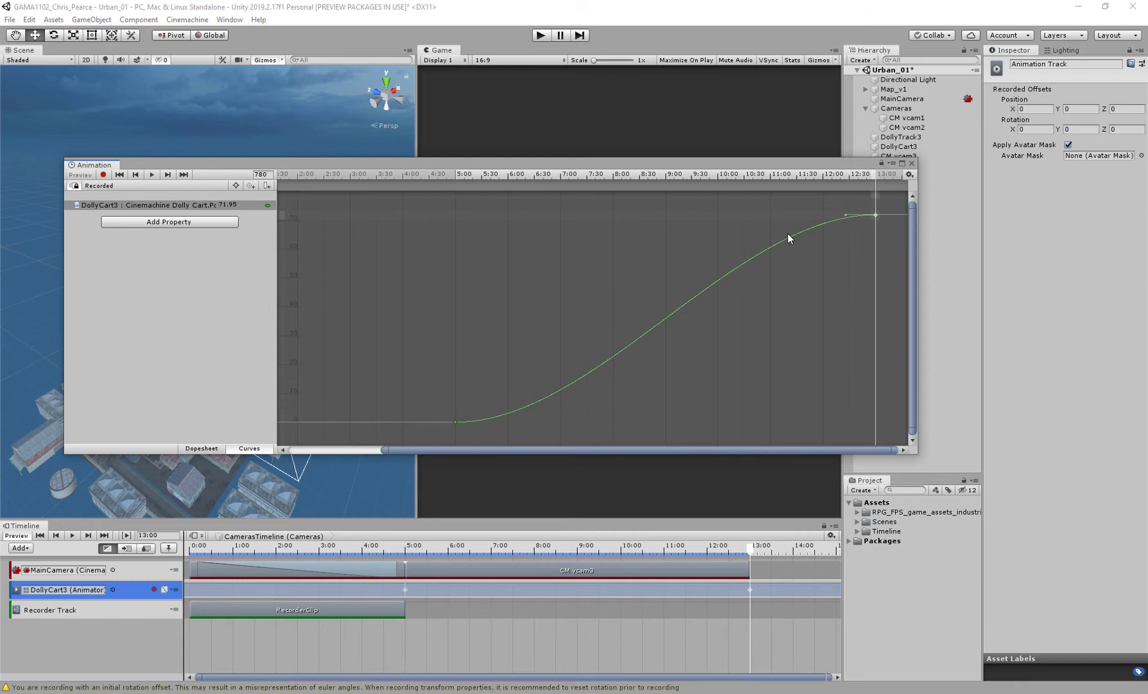
pyautogui.rightClick(456, 422)
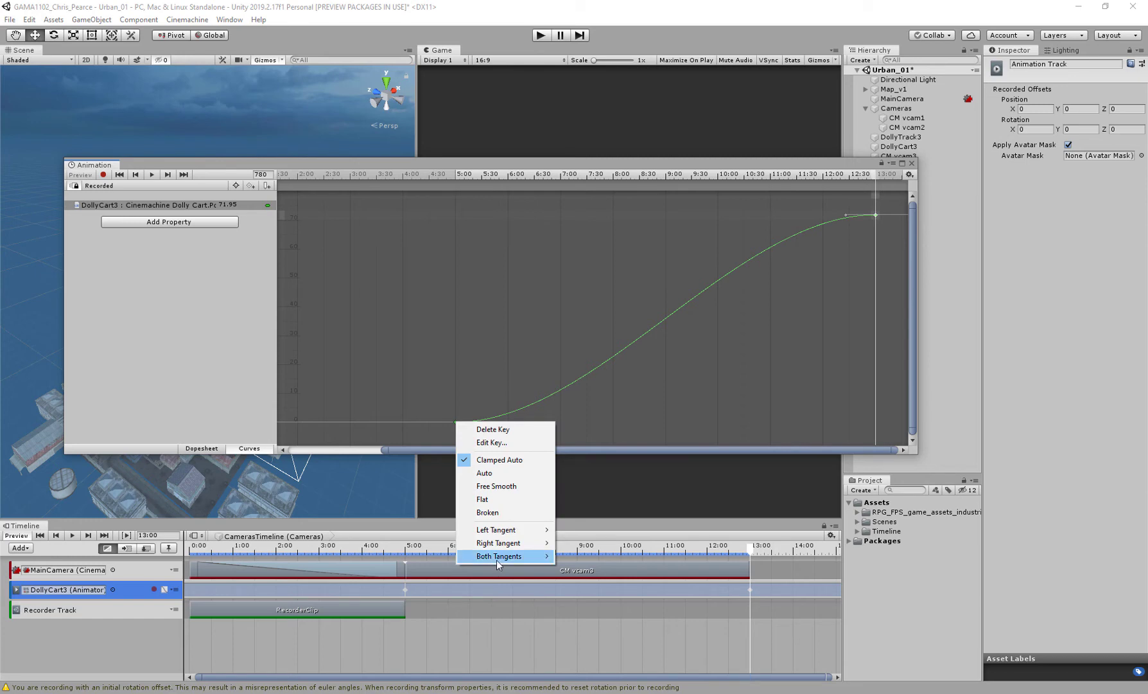
pyautogui.moveTo(496, 556)
pyautogui.click(588, 570)
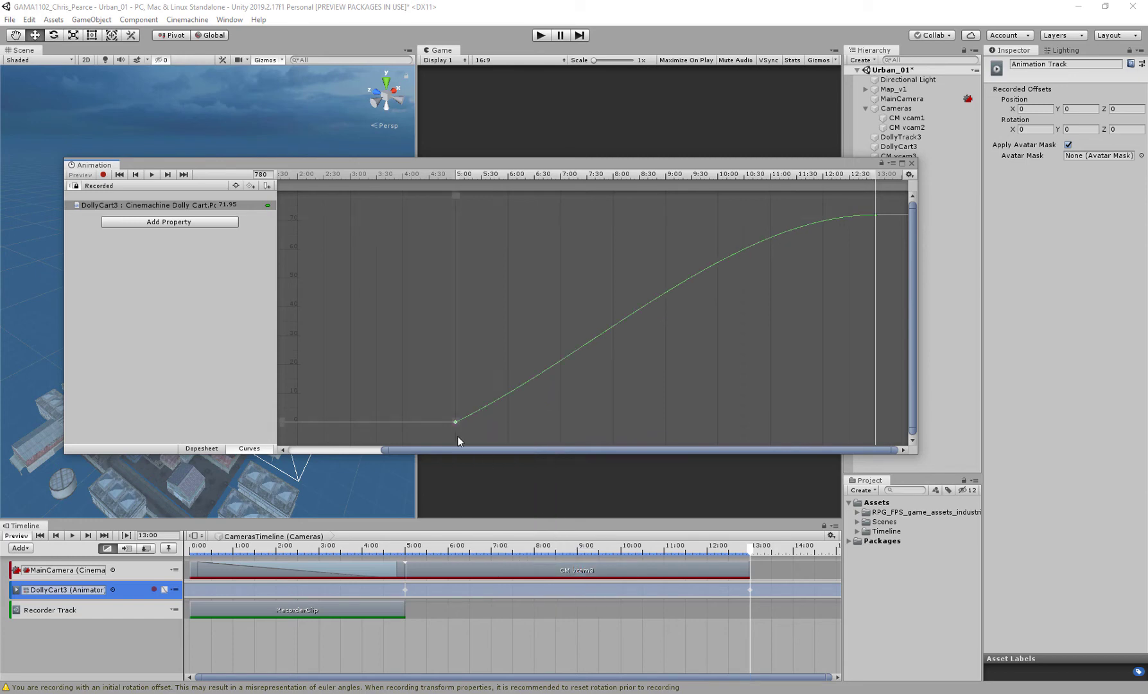
pyautogui.rightClick(876, 215)
pyautogui.moveTo(951, 349)
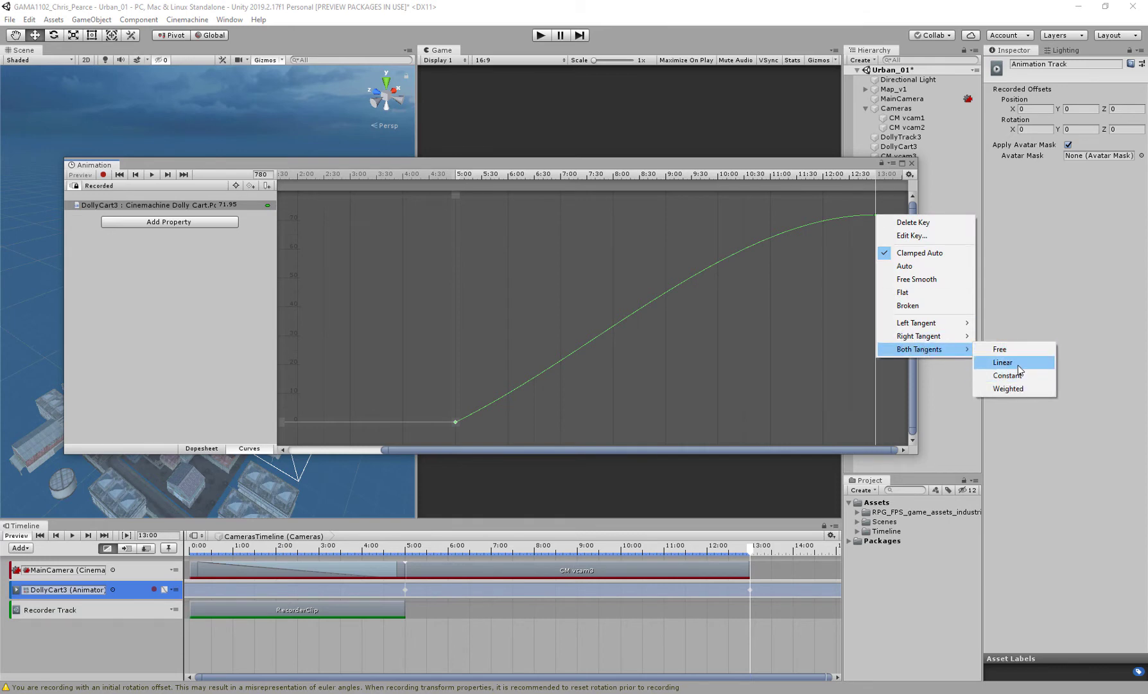
pyautogui.click(1018, 364)
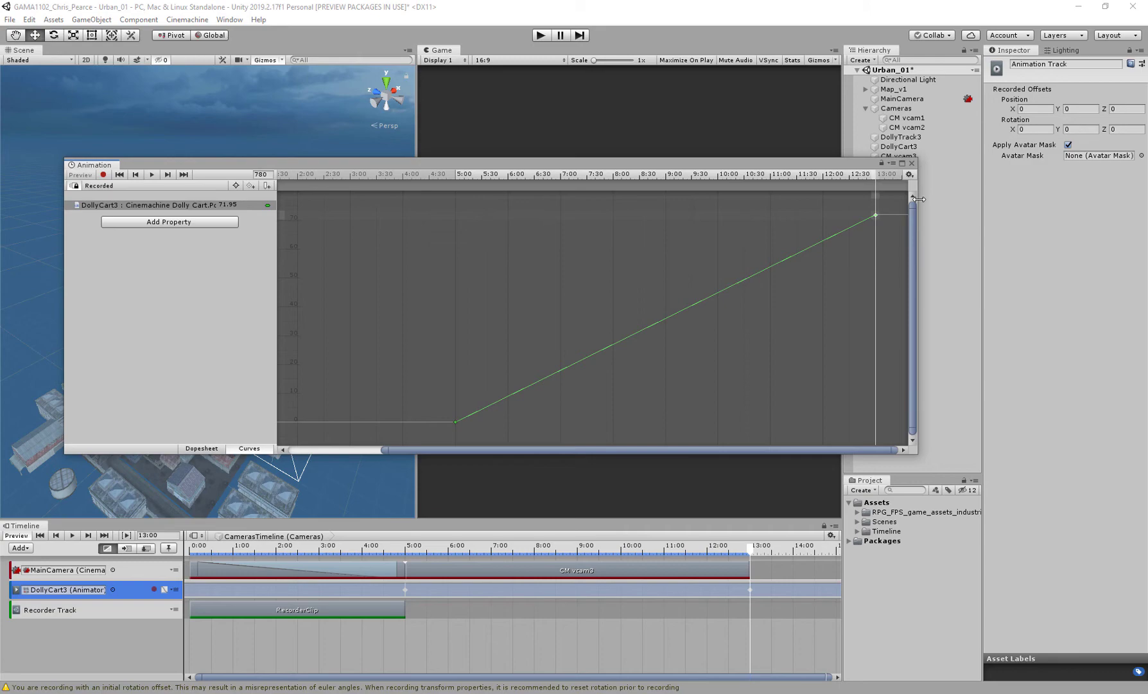
pyautogui.click(913, 163)
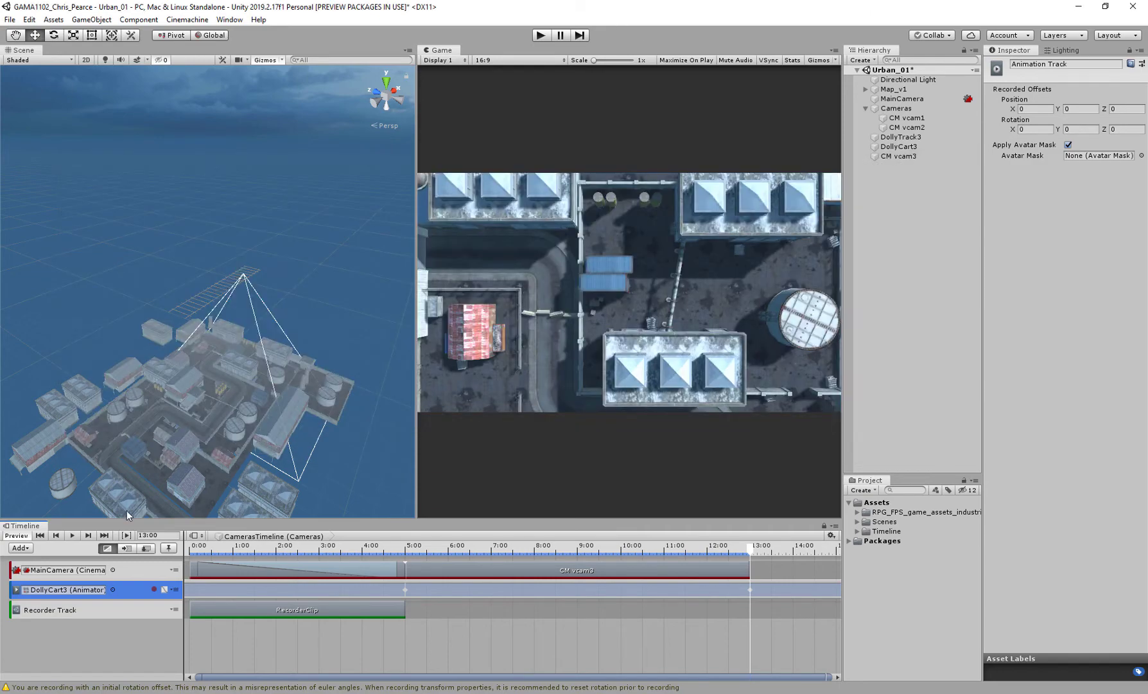
pyautogui.click(72, 535)
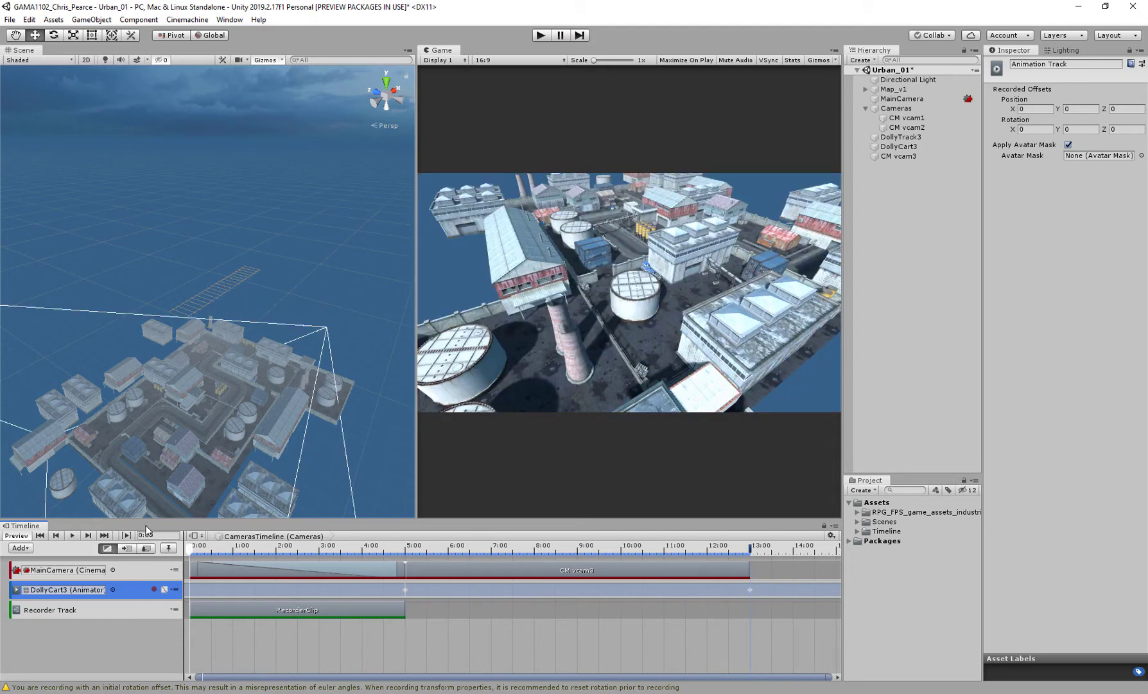
pyautogui.scroll(-5, 536, 640)
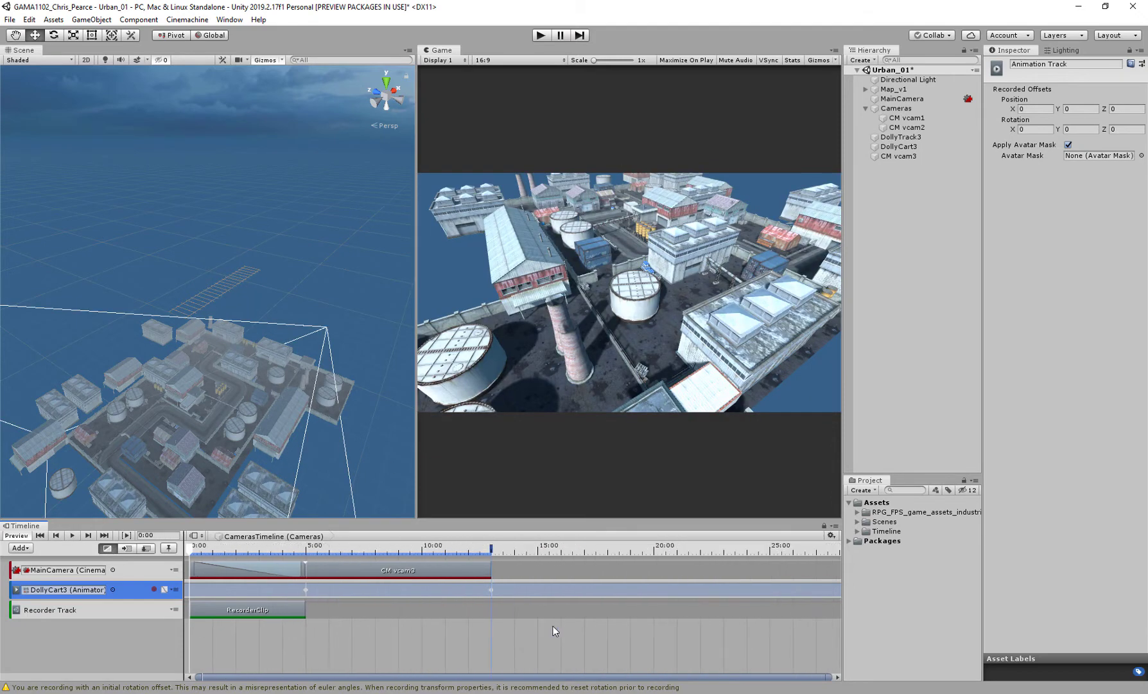
# - Add a Cinemachine Shot clip to the MainCamera track starting at 13:00
pyautogui.rightClick(514, 569)
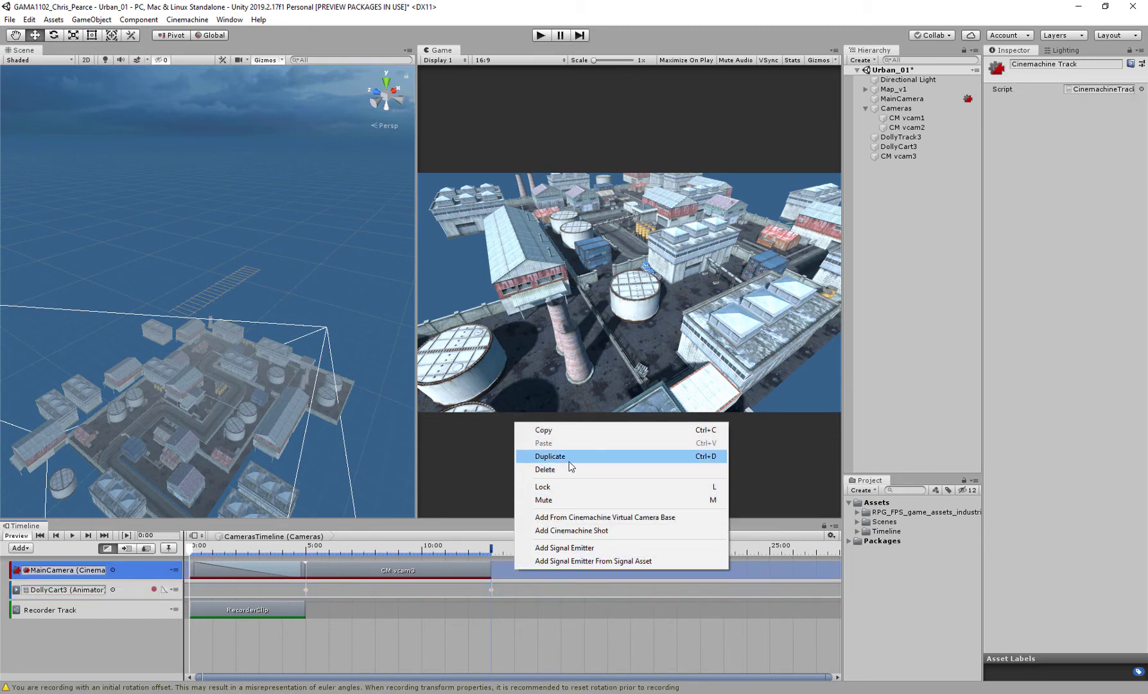
pyautogui.click(582, 532)
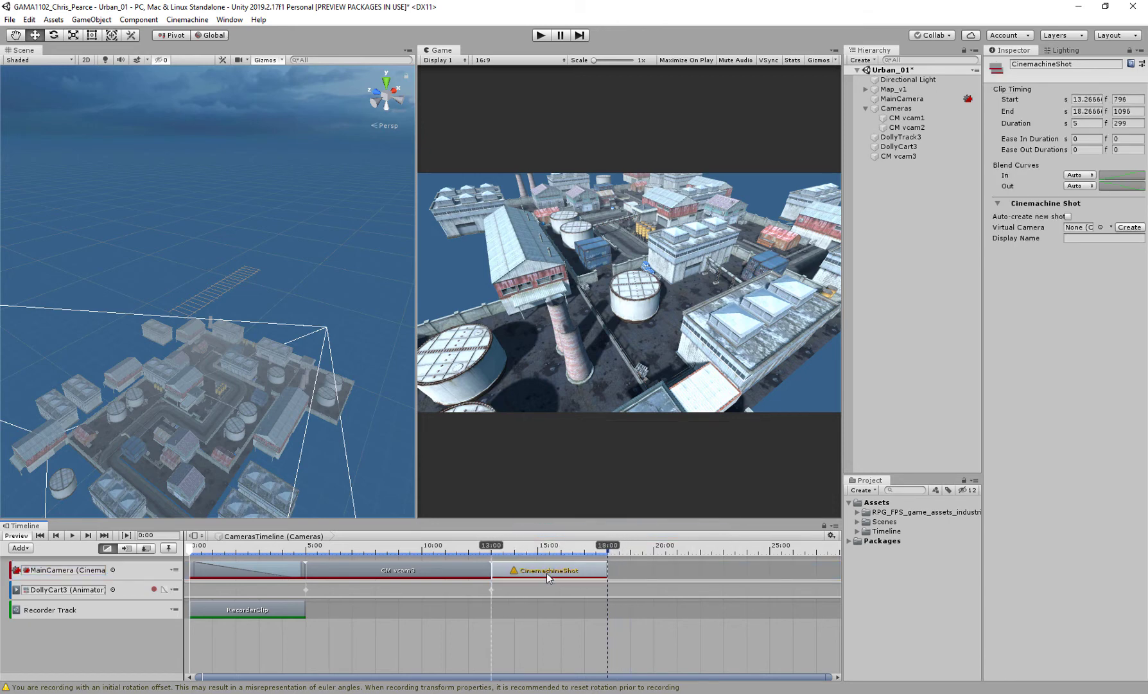
pyautogui.moveTo(547, 574); pyautogui.dragTo(546, 574)
# - Group DollyTrack3, DollyCart3 and CM vcam3 under Cameras
pyautogui.click(895, 192)
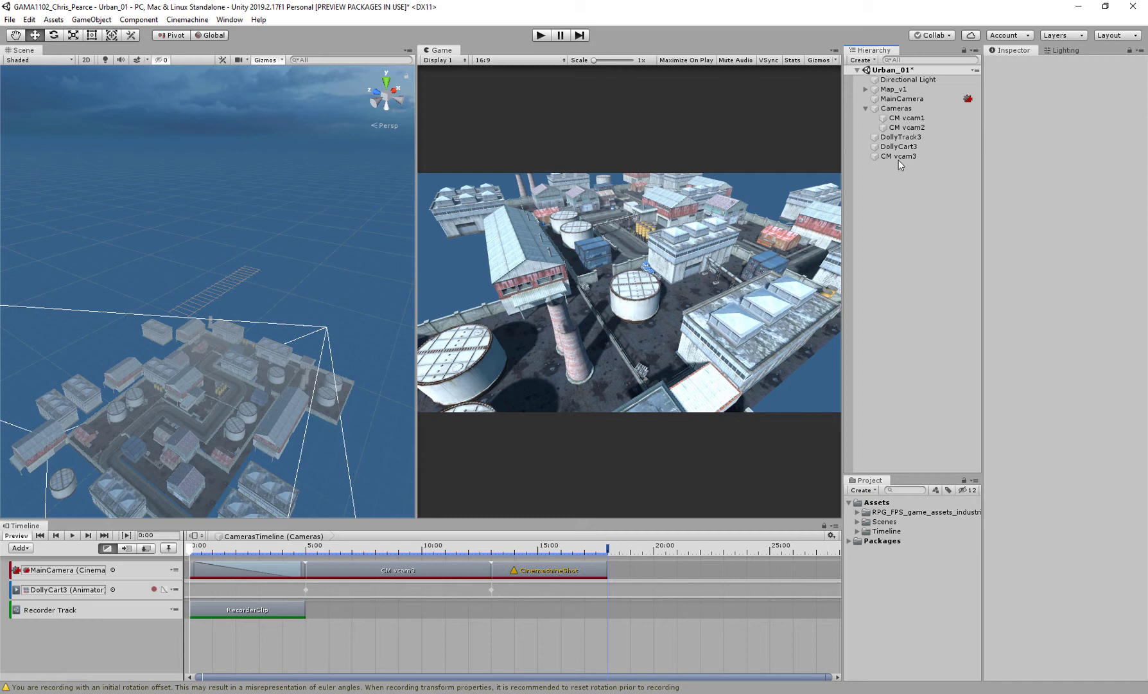
pyautogui.click(899, 138)
pyautogui.keyDown('shift'); pyautogui.click(898, 156); pyautogui.keyUp('shift')
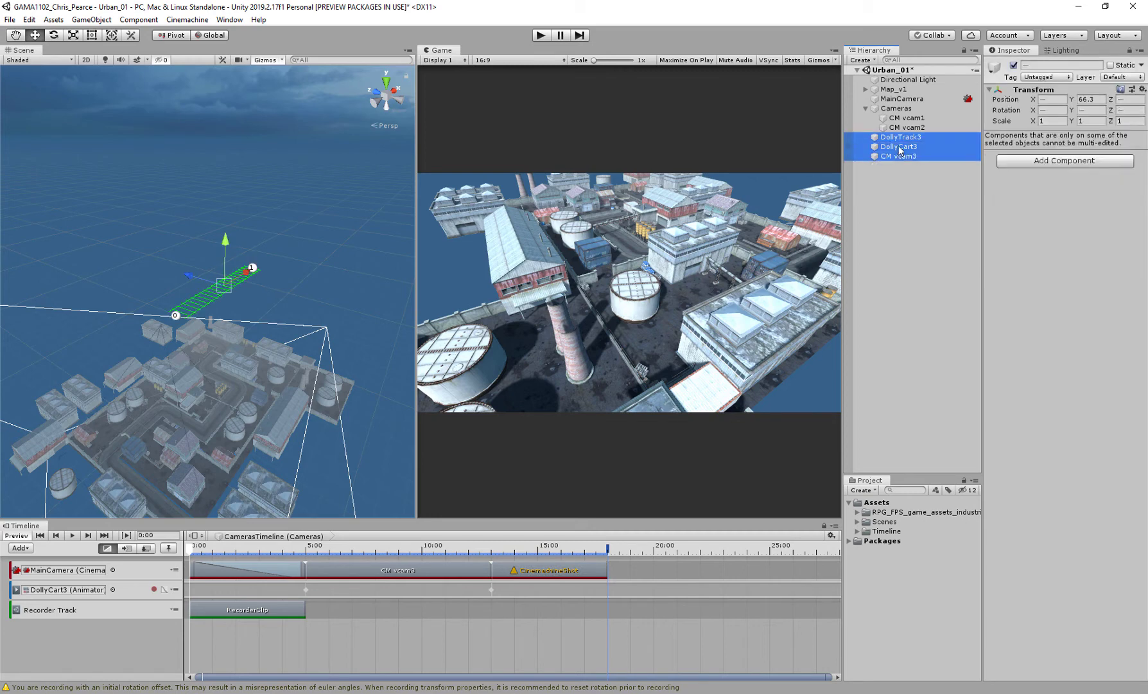
pyautogui.moveTo(898, 156); pyautogui.dragTo(898, 109)
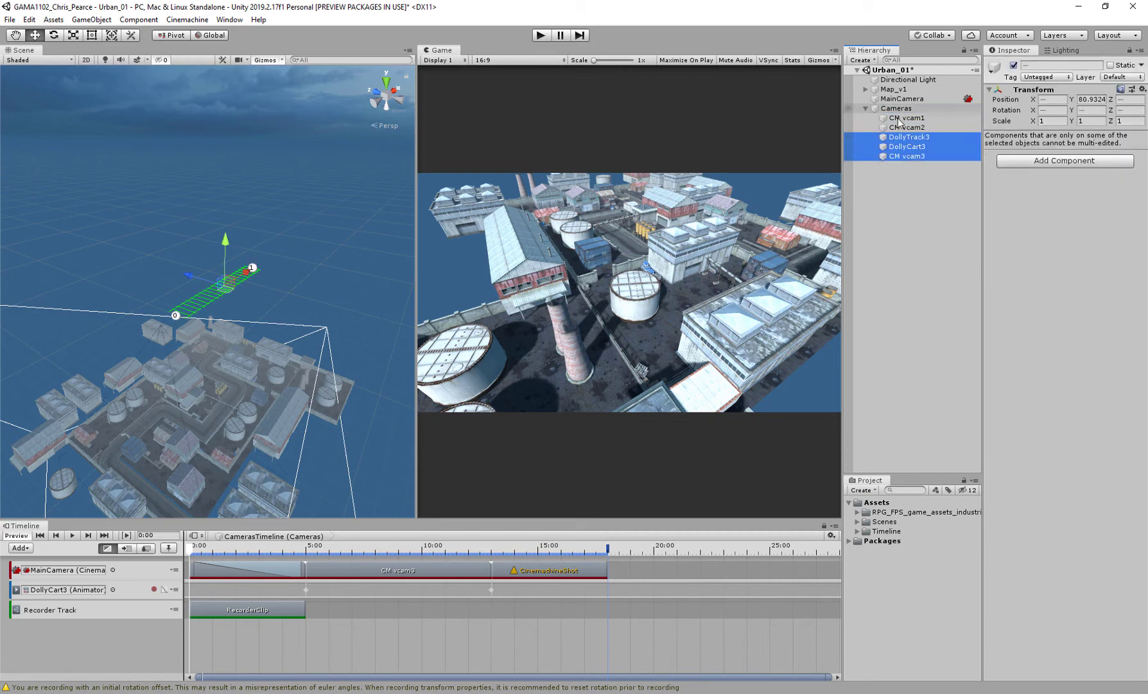
# - Create a new virtual camera, CM vcam4, inside the Cameras group
pyautogui.click(187, 19)
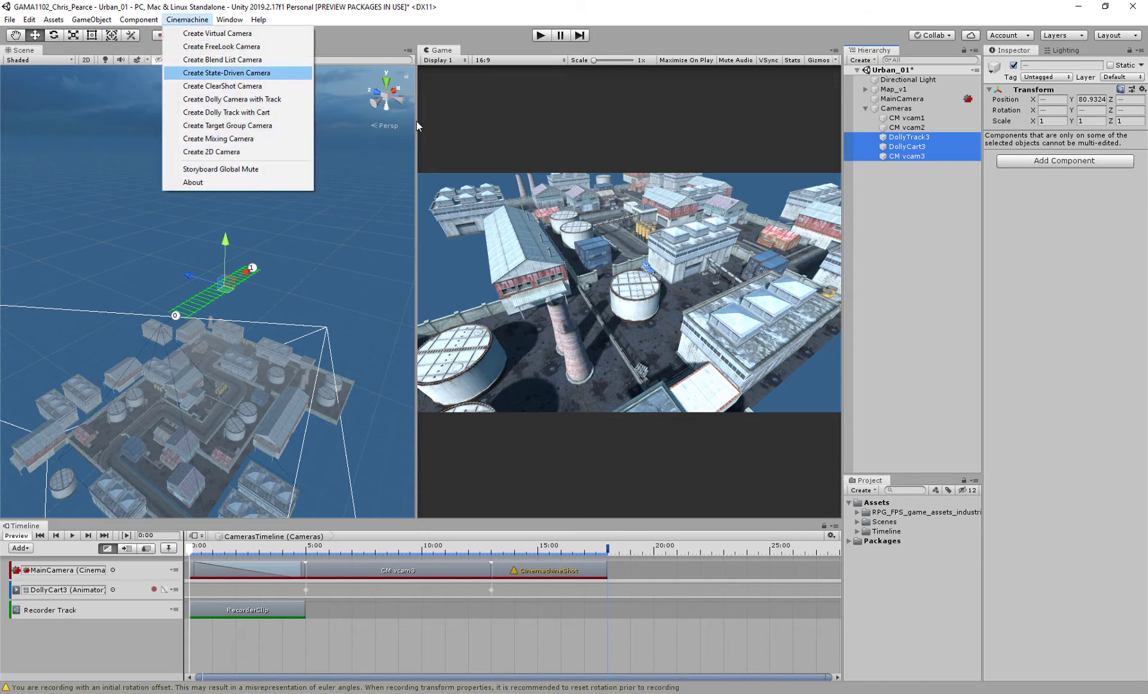
pyautogui.click(232, 34)
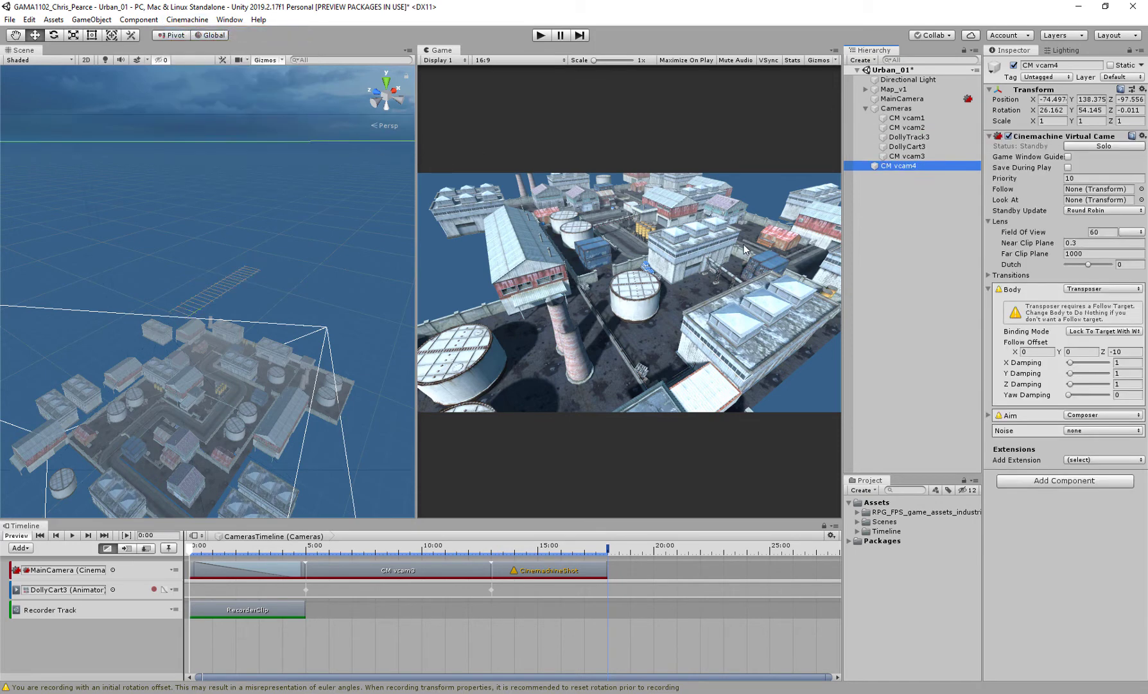
pyautogui.moveTo(891, 165); pyautogui.dragTo(896, 108)
# - Frame the Scene view on Hangar_v2 and orbit to a low view toward the horizon
pyautogui.press('alt')
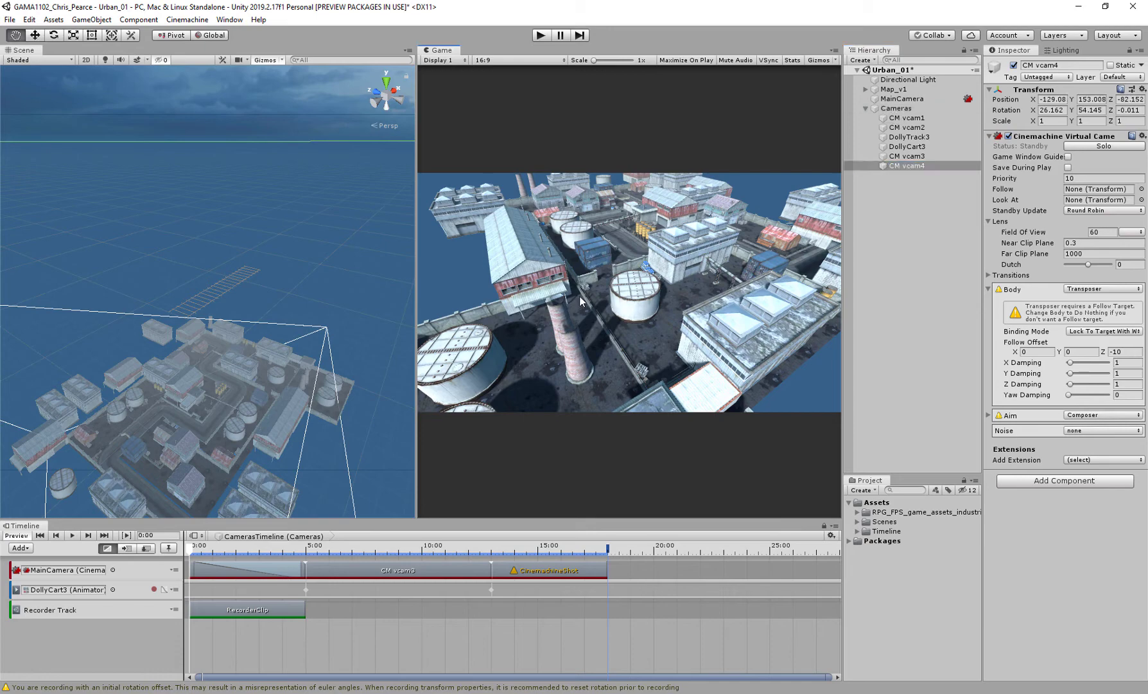
pyautogui.keyDown('alt'); pyautogui.moveTo(257, 381); pyautogui.dragTo(147, 361); pyautogui.keyUp('alt')
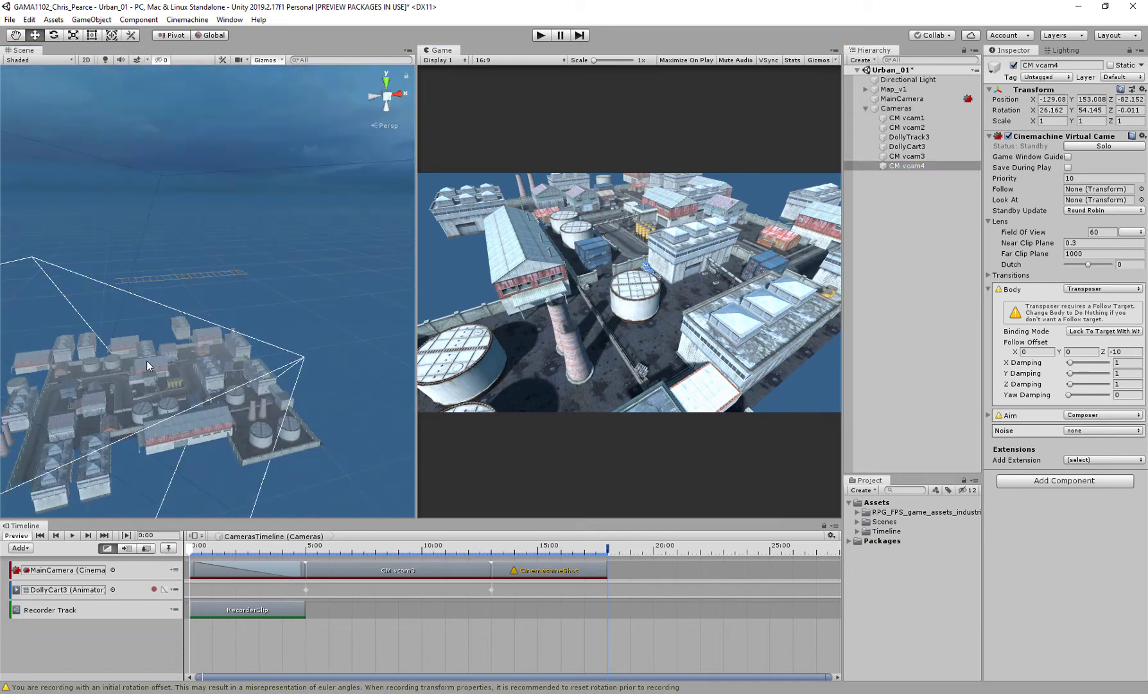
pyautogui.click(146, 361)
pyautogui.press('f')
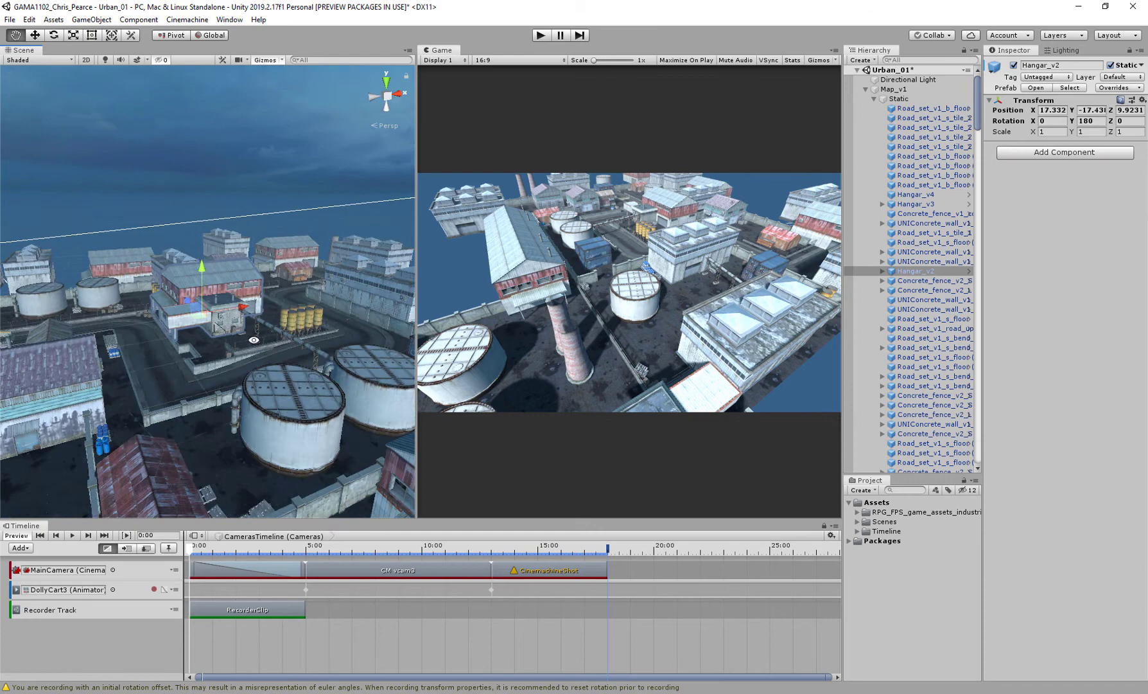
pyautogui.keyDown('alt'); pyautogui.moveTo(303, 336); pyautogui.dragTo(1092, 431); pyautogui.keyUp('alt')
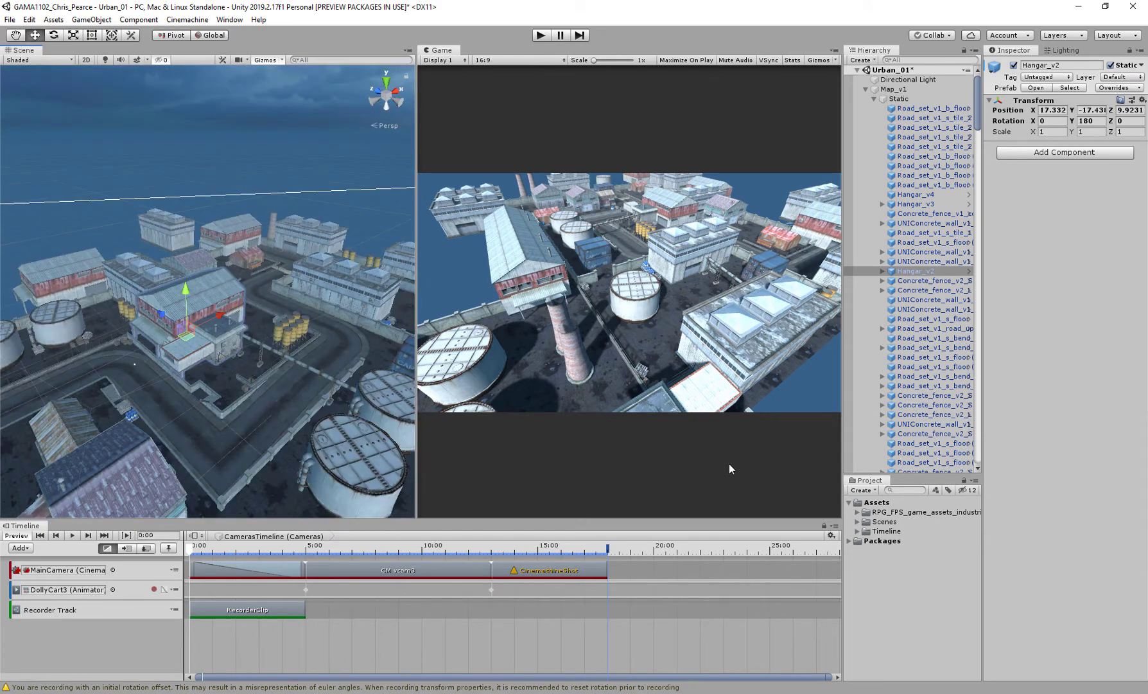
pyautogui.keyDown('alt'); pyautogui.moveTo(290, 385); pyautogui.dragTo(192, 314); pyautogui.keyUp('alt')
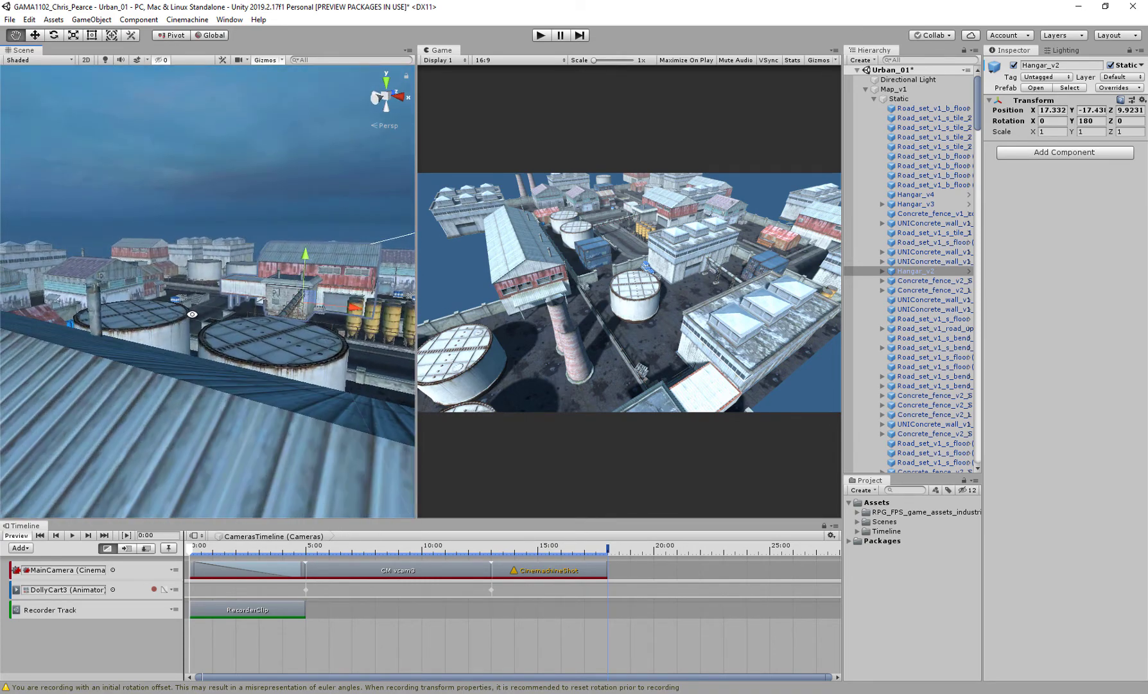
# - Align CM vcam4 with a Scene view shot over the white storage tanks
pyautogui.click(866, 90)
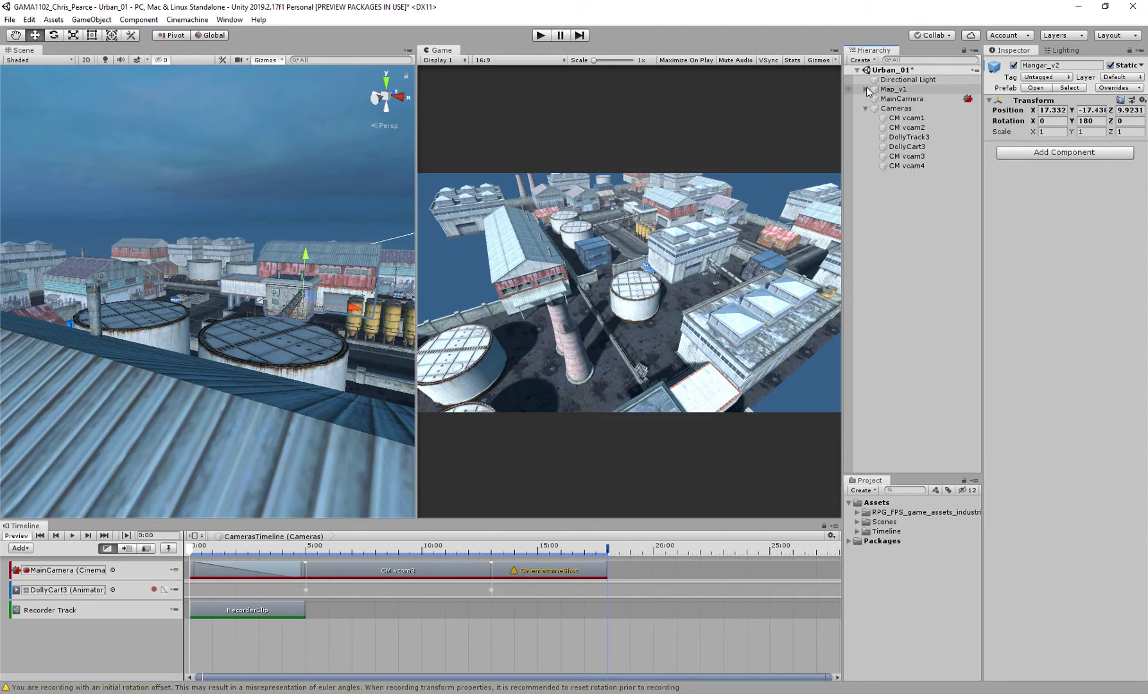
pyautogui.click(911, 166)
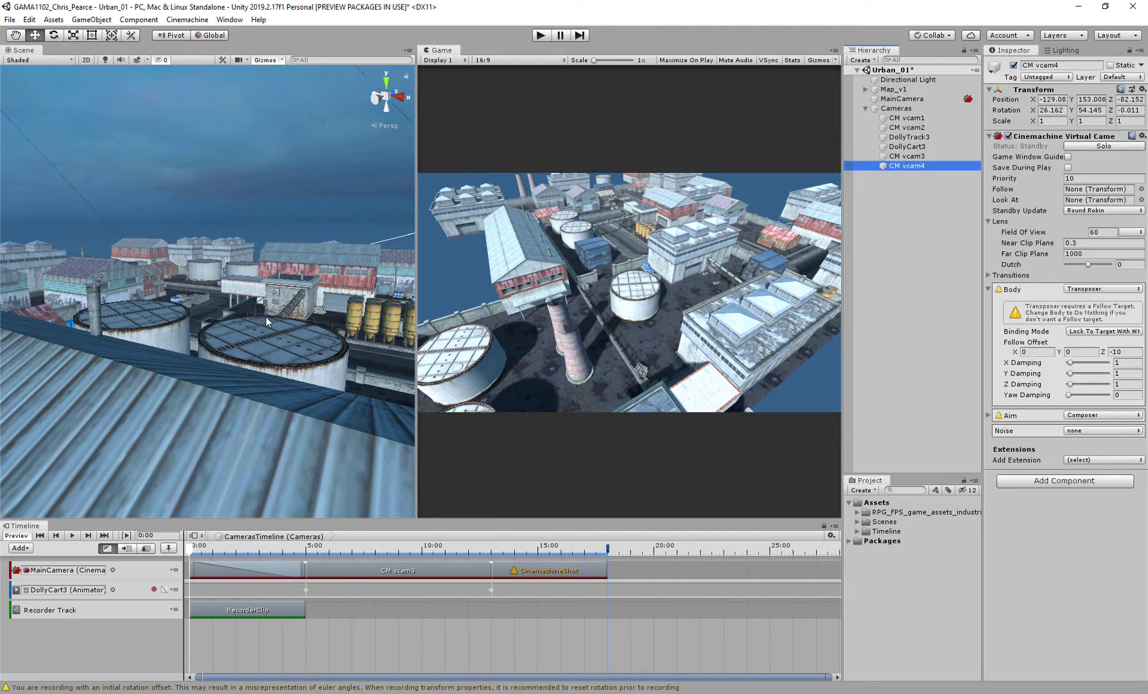
pyautogui.keyDown('alt'); pyautogui.moveTo(232, 281); pyautogui.dragTo(223, 304); pyautogui.keyUp('alt')
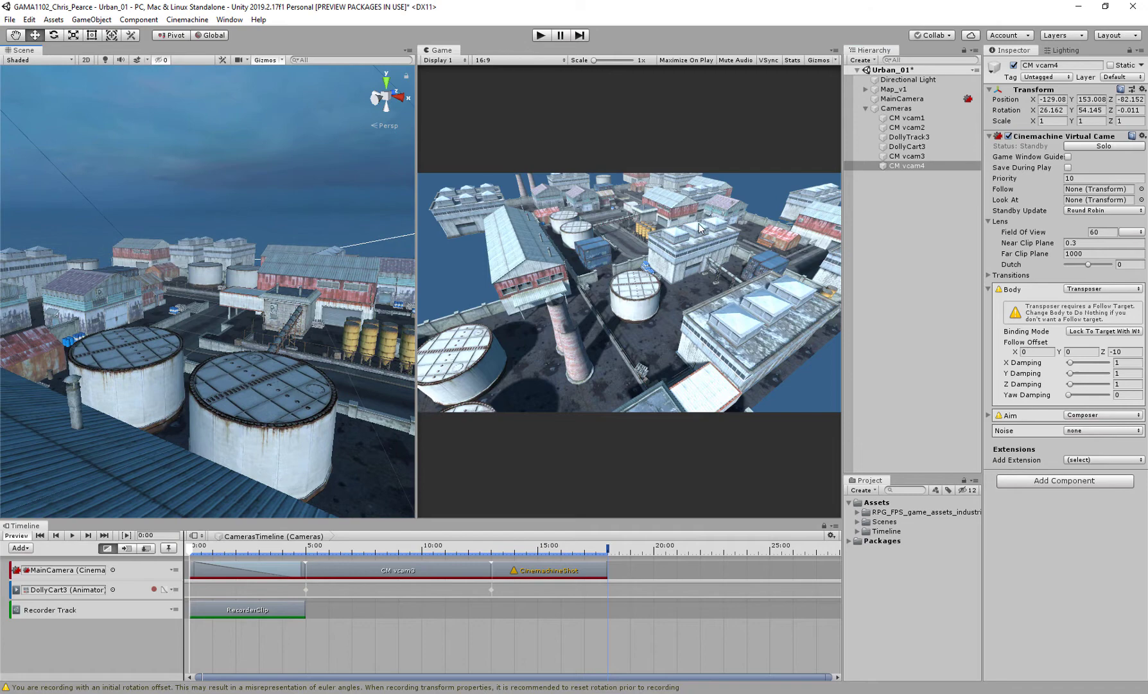
pyautogui.click(906, 166)
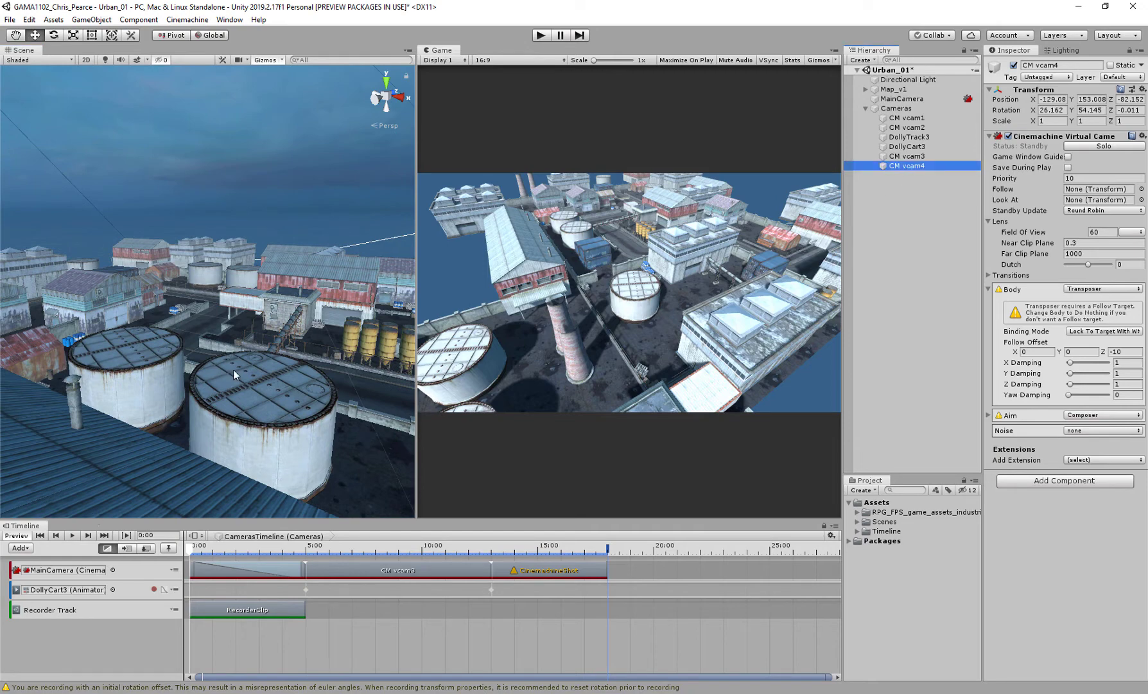
pyautogui.hotkey('ctrl', 'shift', 'f')
# - Assign CM vcam4 to the 13–18 s shot clip and set the playhead to 13:00
pyautogui.click(570, 549)
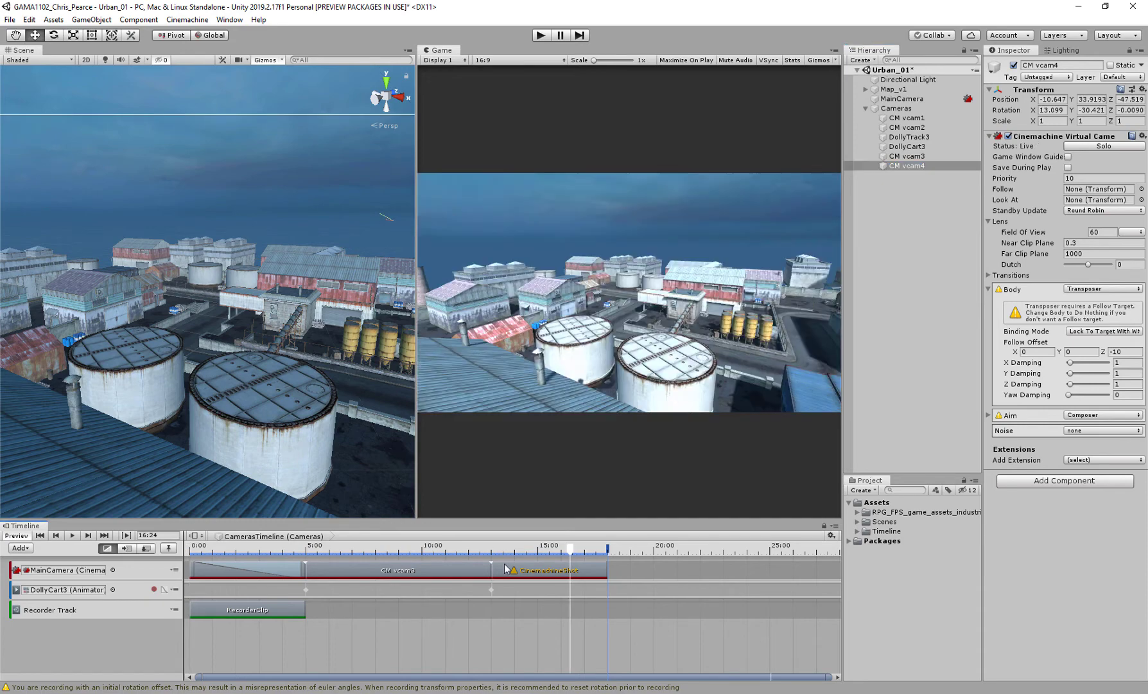
pyautogui.click(583, 575)
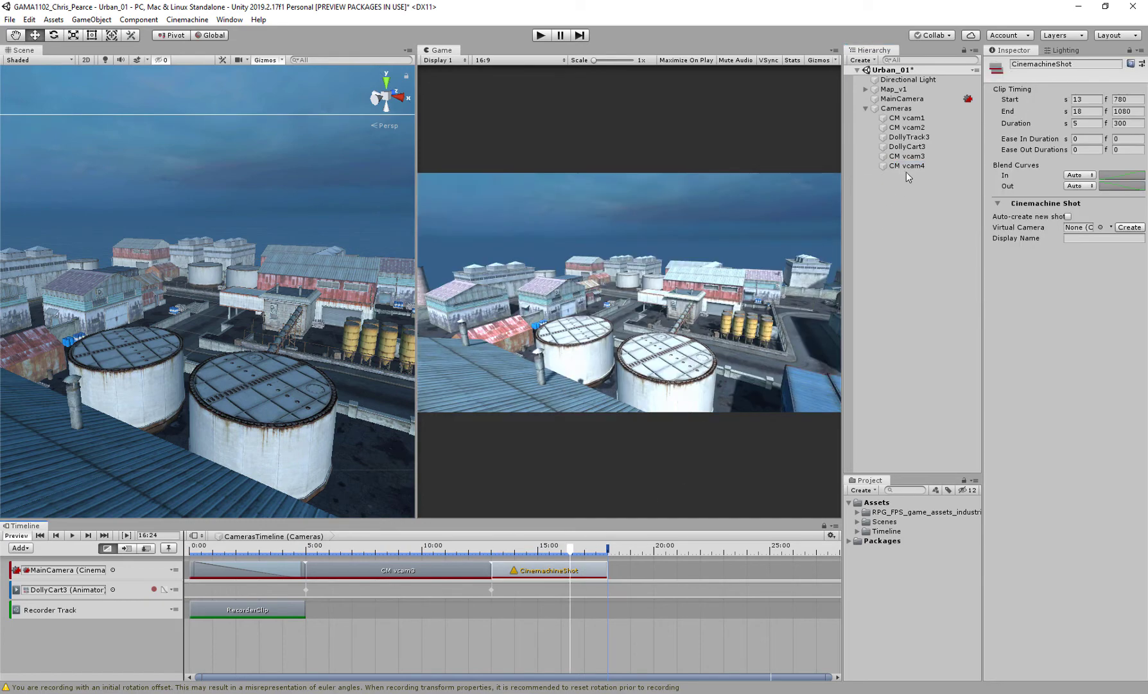
pyautogui.moveTo(907, 166); pyautogui.dragTo(1085, 233)
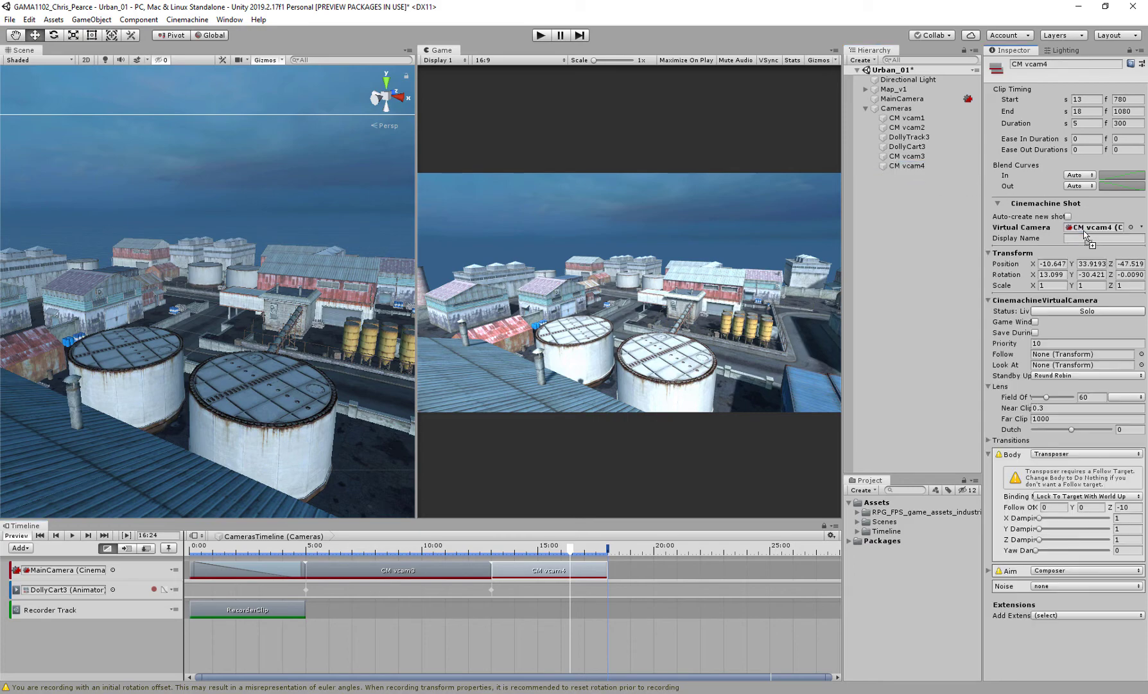
pyautogui.click(918, 165)
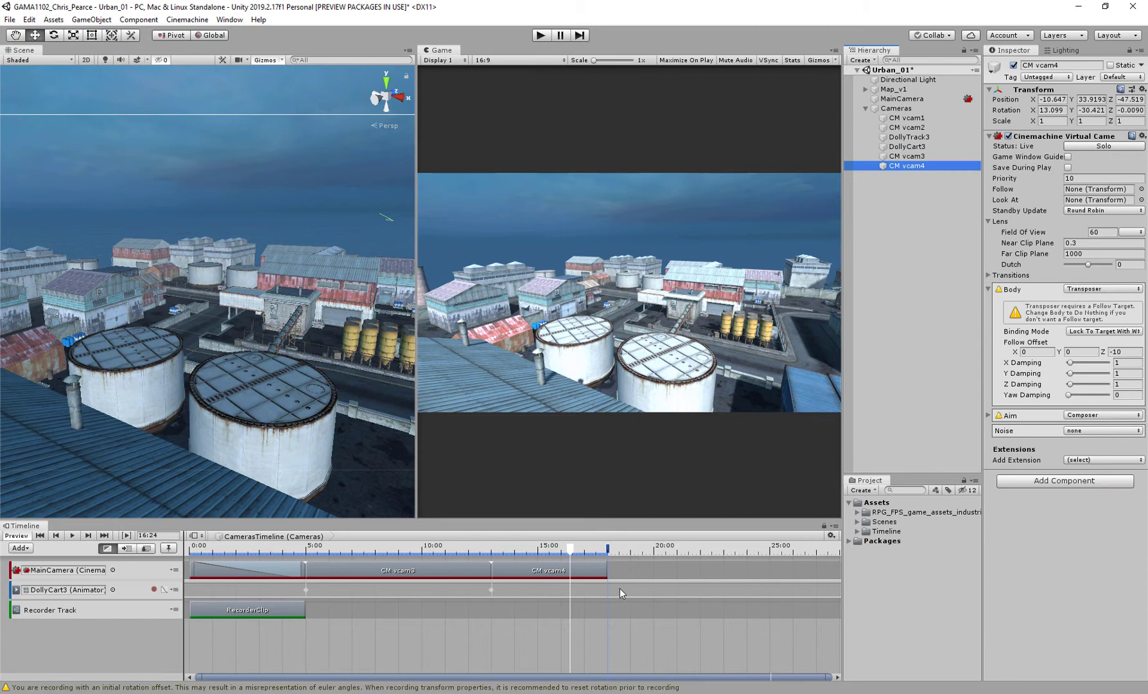
pyautogui.moveTo(571, 549); pyautogui.dragTo(492, 551)
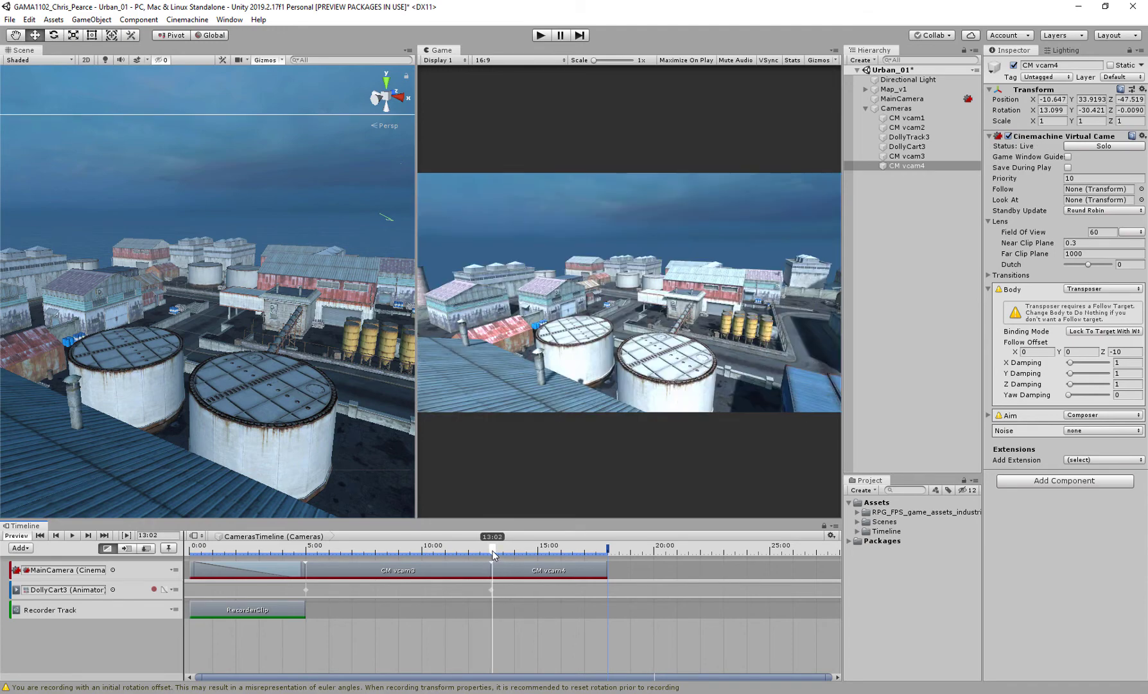
pyautogui.moveTo(493, 554); pyautogui.dragTo(492, 553)
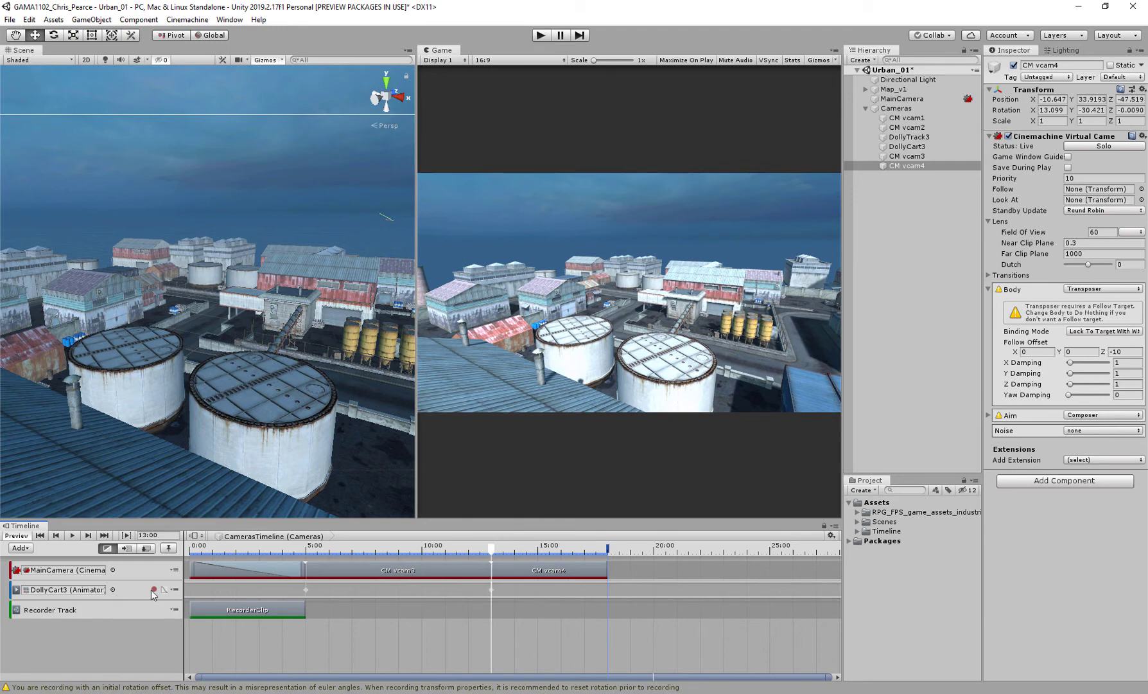
# - Add an Animation Track bound to CM vcam4's Animator, placed above the Recorder Track
pyautogui.rightClick(116, 653)
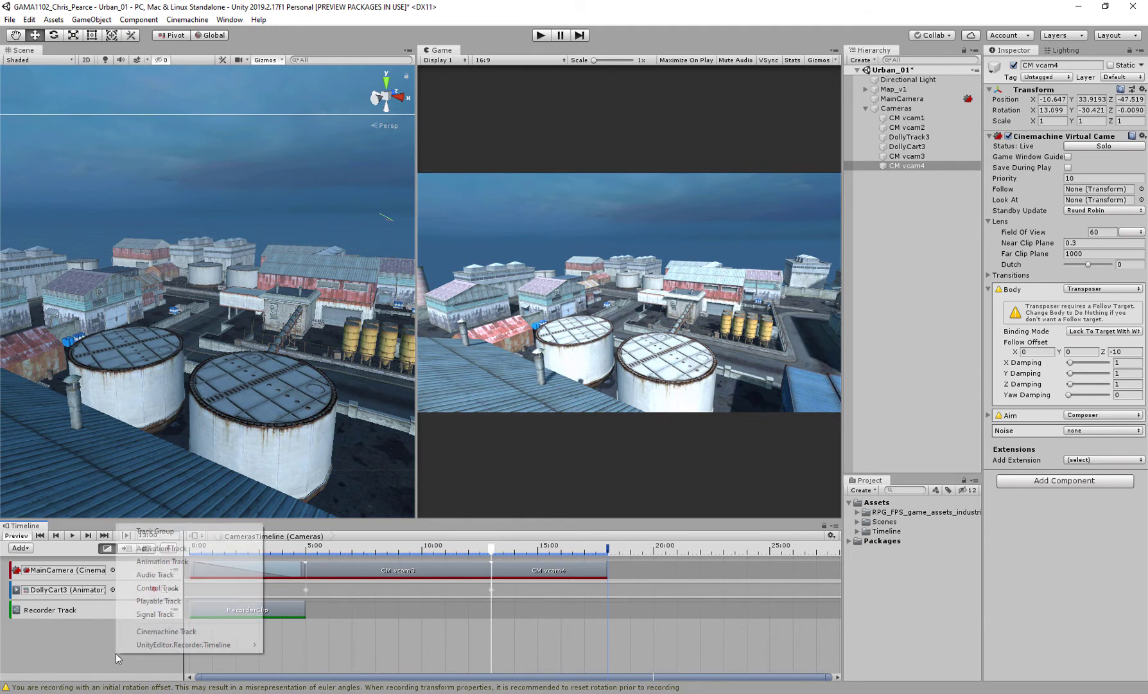
pyautogui.click(169, 563)
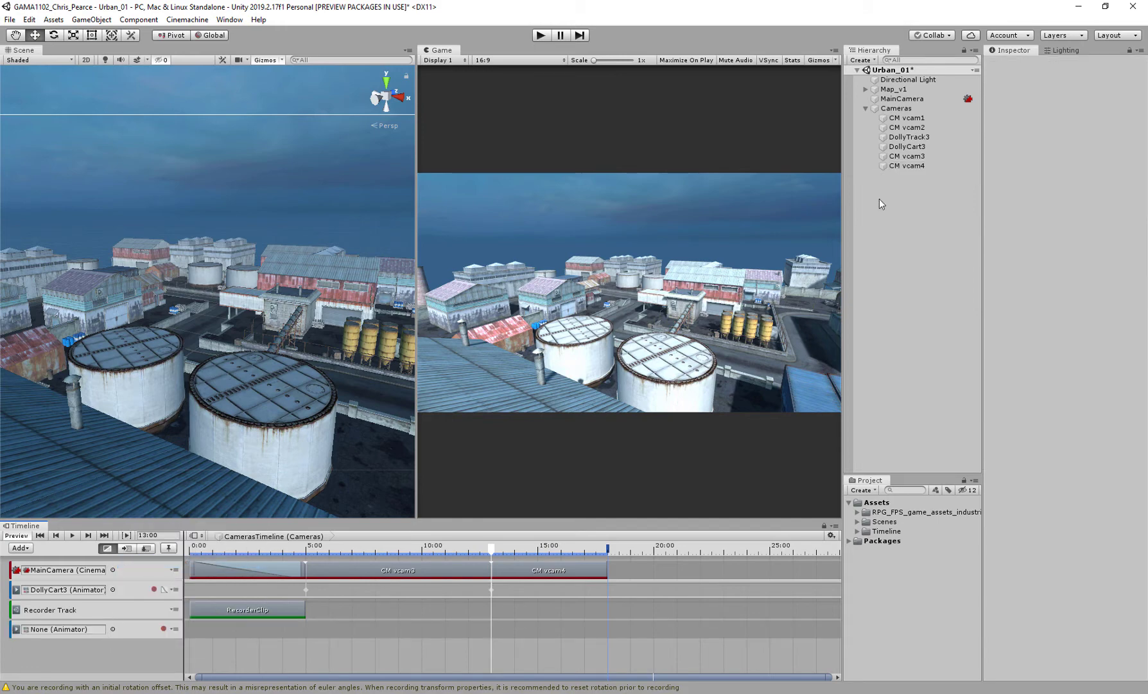
pyautogui.moveTo(902, 166); pyautogui.dragTo(82, 634)
pyautogui.click(125, 637)
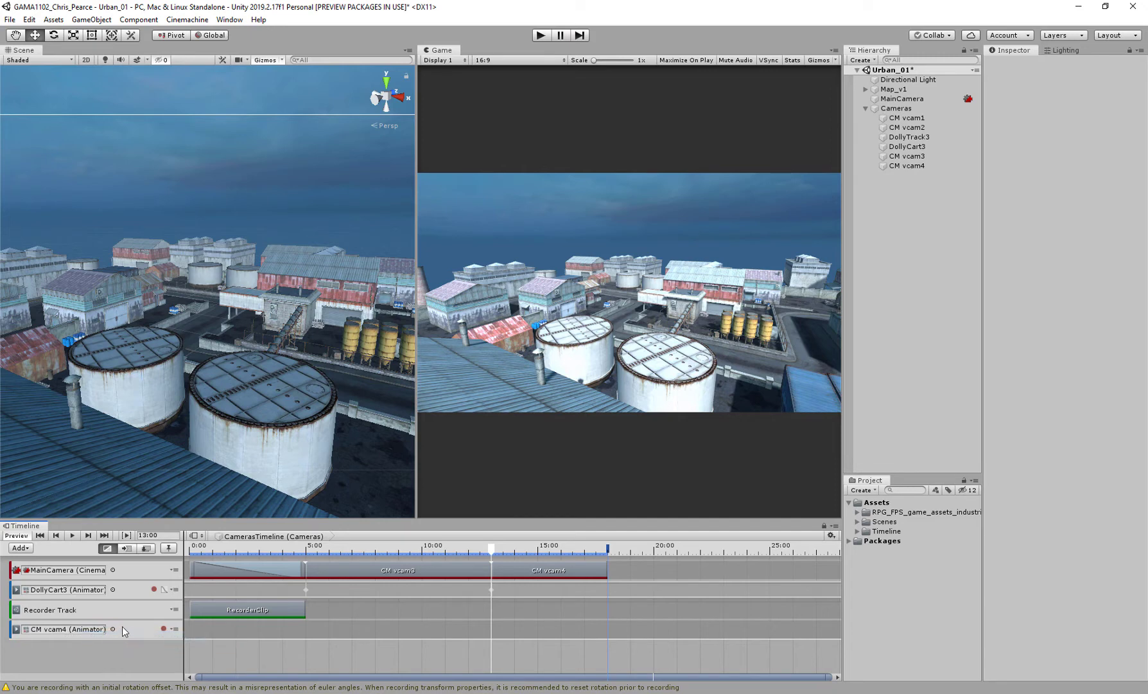
pyautogui.click(117, 629)
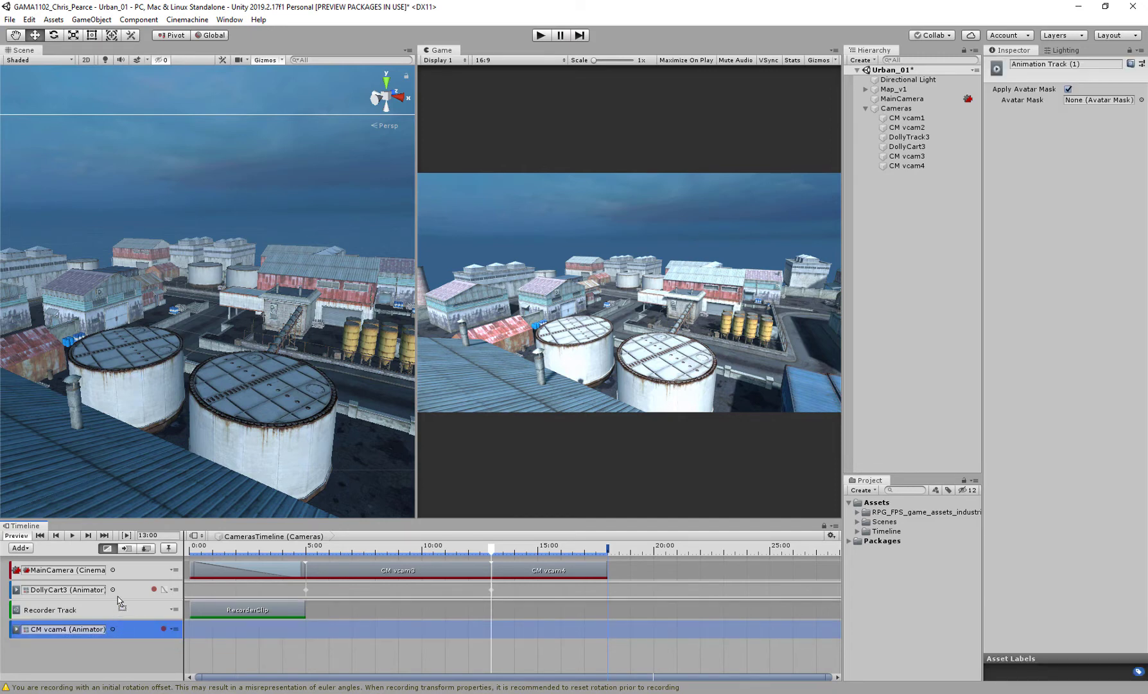
pyautogui.moveTo(118, 596); pyautogui.dragTo(117, 598)
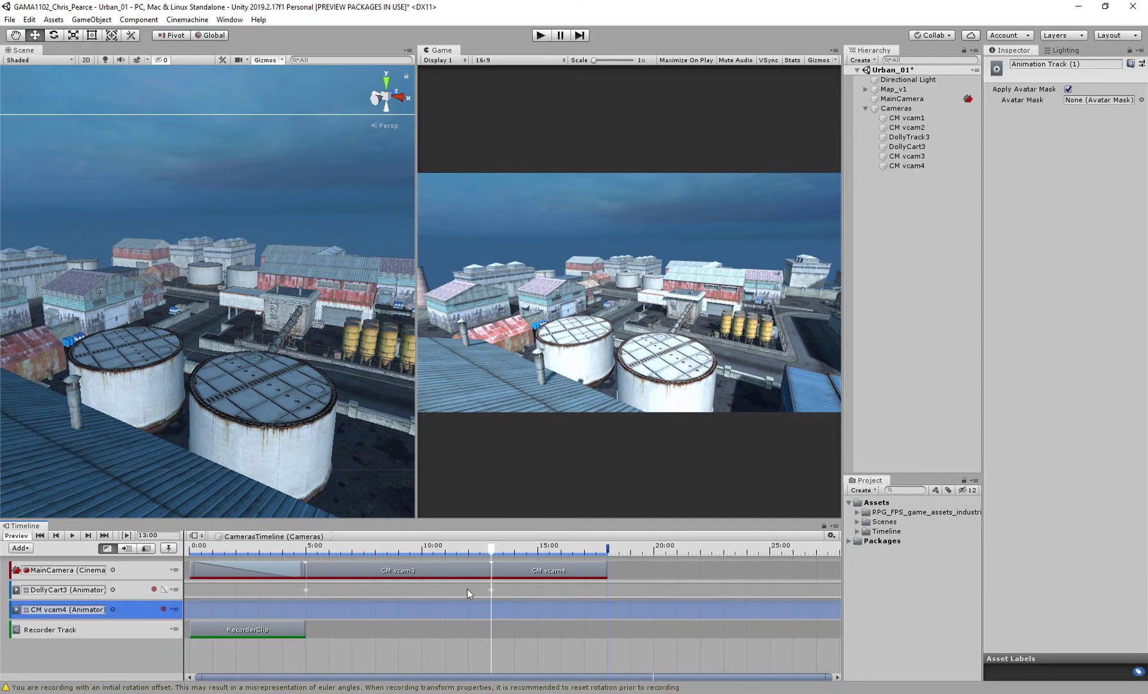
# - Record a rotation key for CM vcam4 at 13:00
pyautogui.click(163, 609)
pyautogui.click(913, 166)
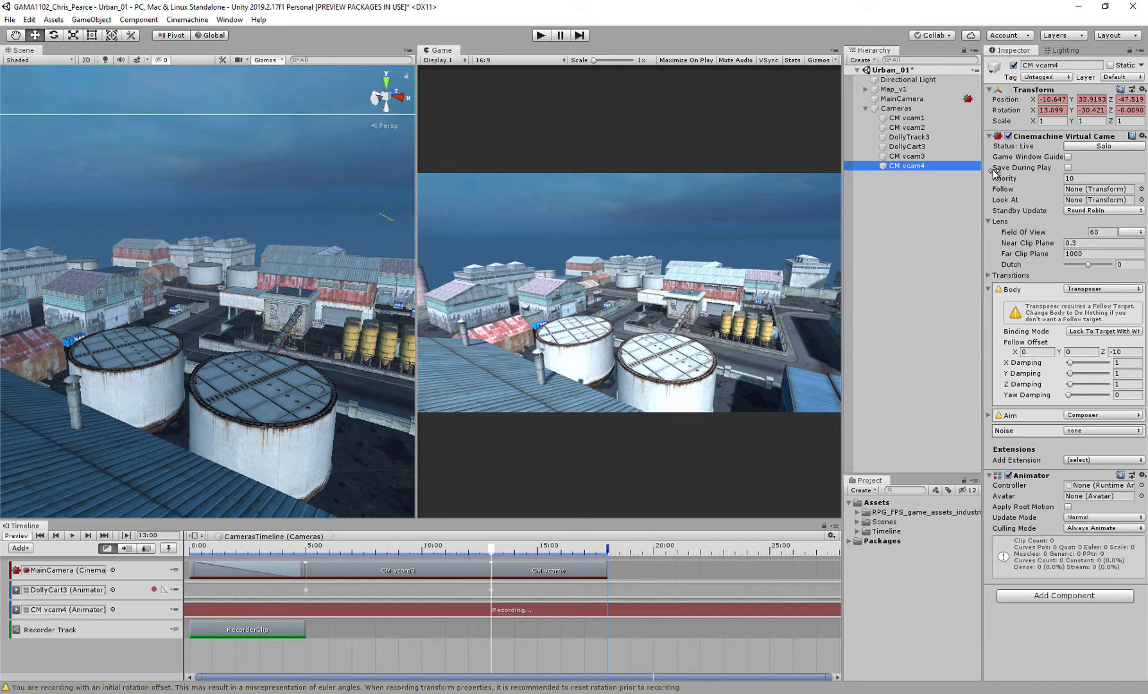
pyautogui.rightClick(1016, 113)
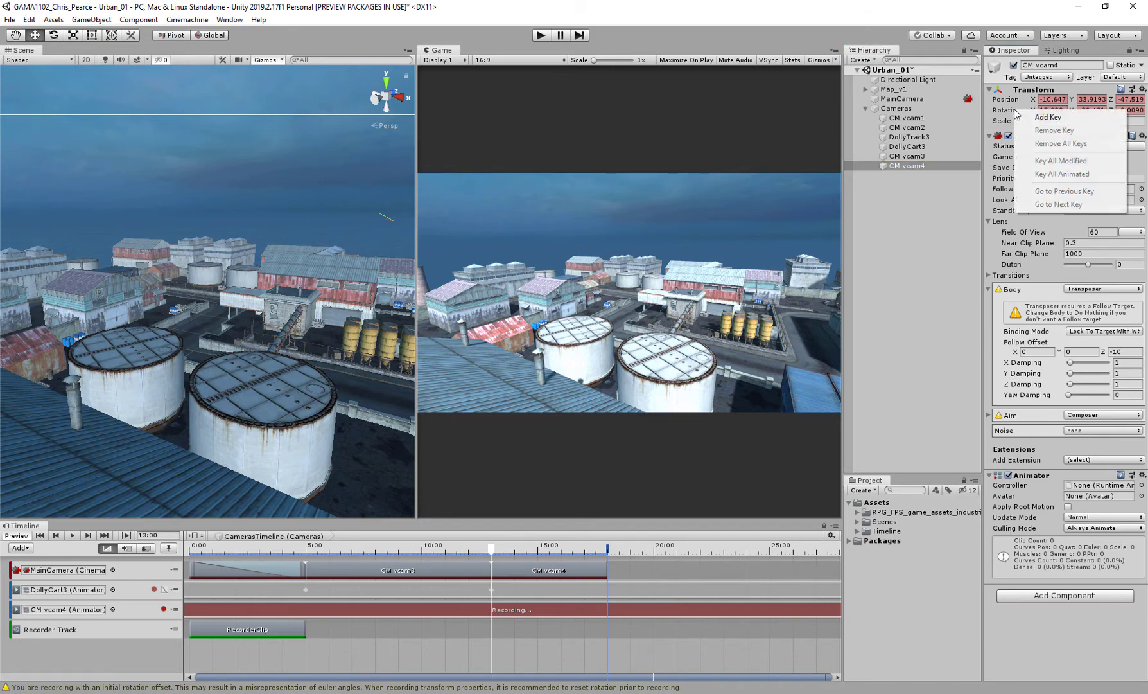
pyautogui.click(1019, 115)
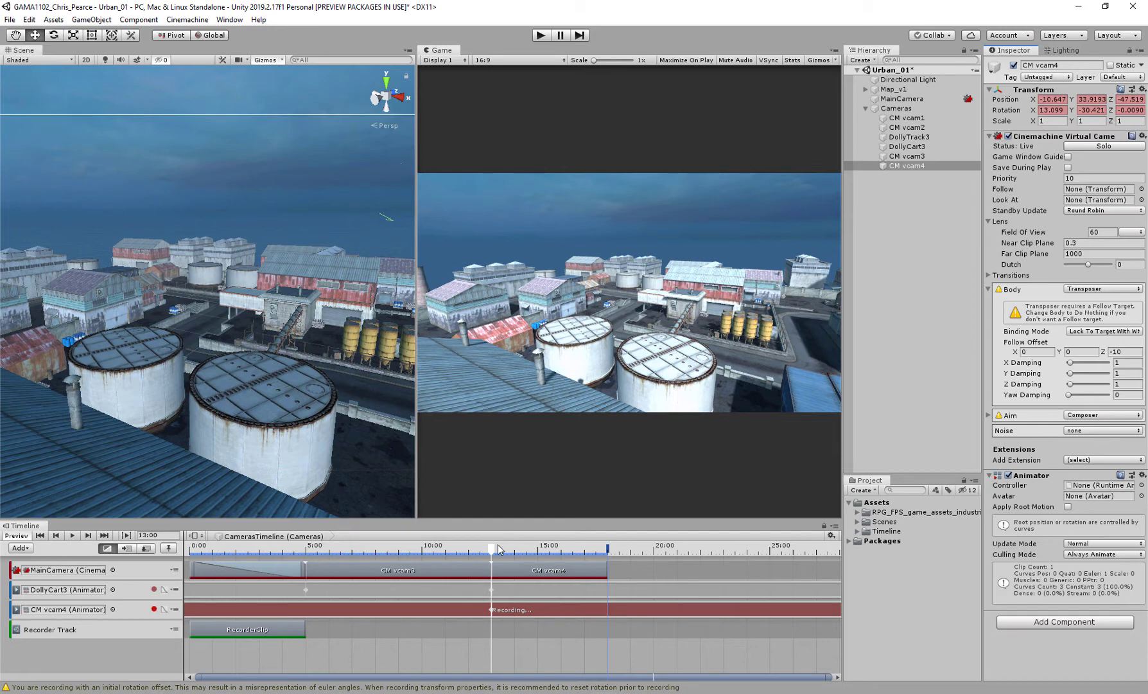
# - Rotate CM vcam4 to a new heading at 18:00, keying Y rotation 40.399
pyautogui.moveTo(492, 547); pyautogui.dragTo(608, 551)
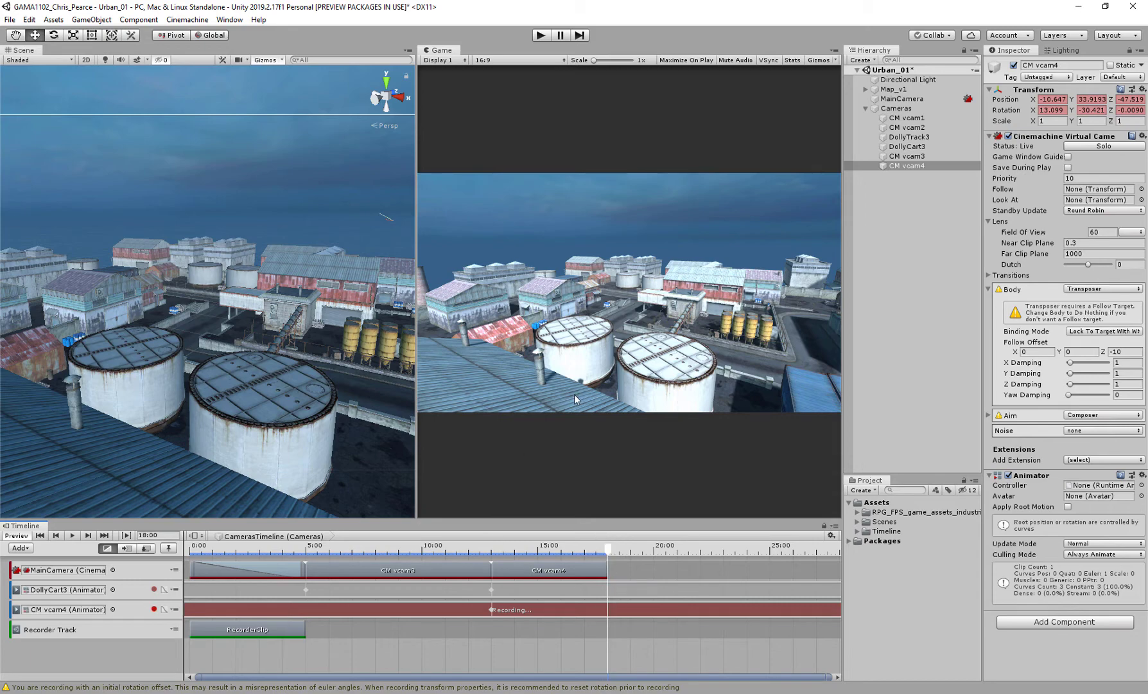
pyautogui.moveTo(244, 332); pyautogui.dragTo(191, 348, button='middle')
pyautogui.press('e')
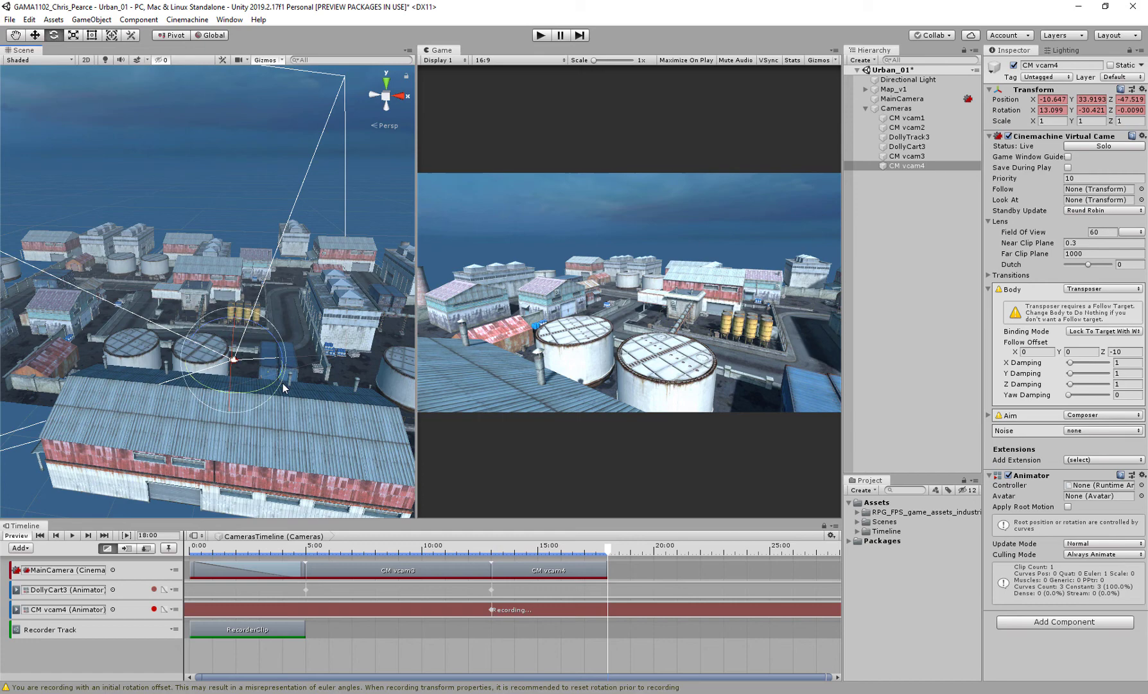
pyautogui.moveTo(277, 381); pyautogui.dragTo(158, 382)
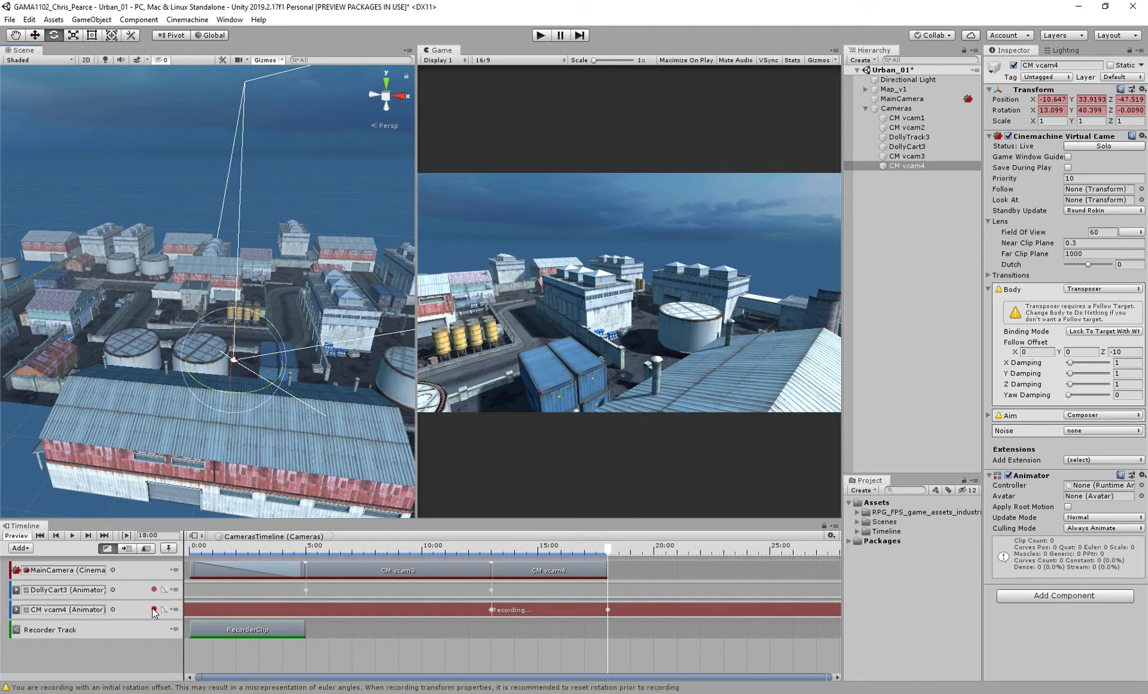
pyautogui.click(153, 609)
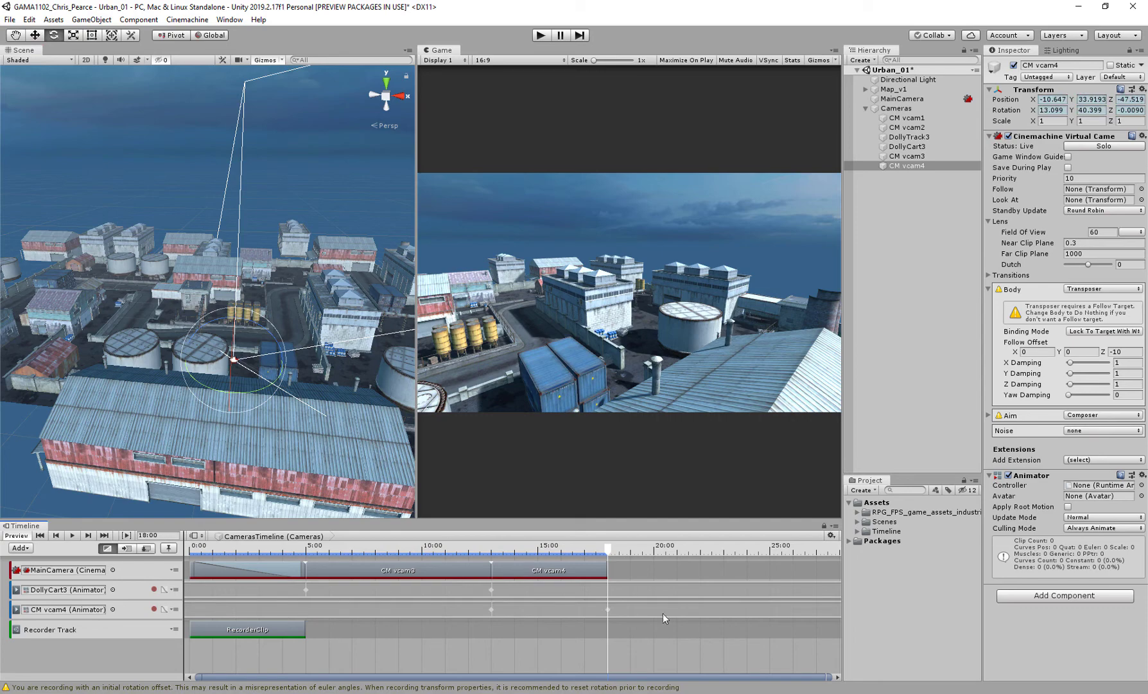
pyautogui.moveTo(607, 551); pyautogui.dragTo(304, 562)
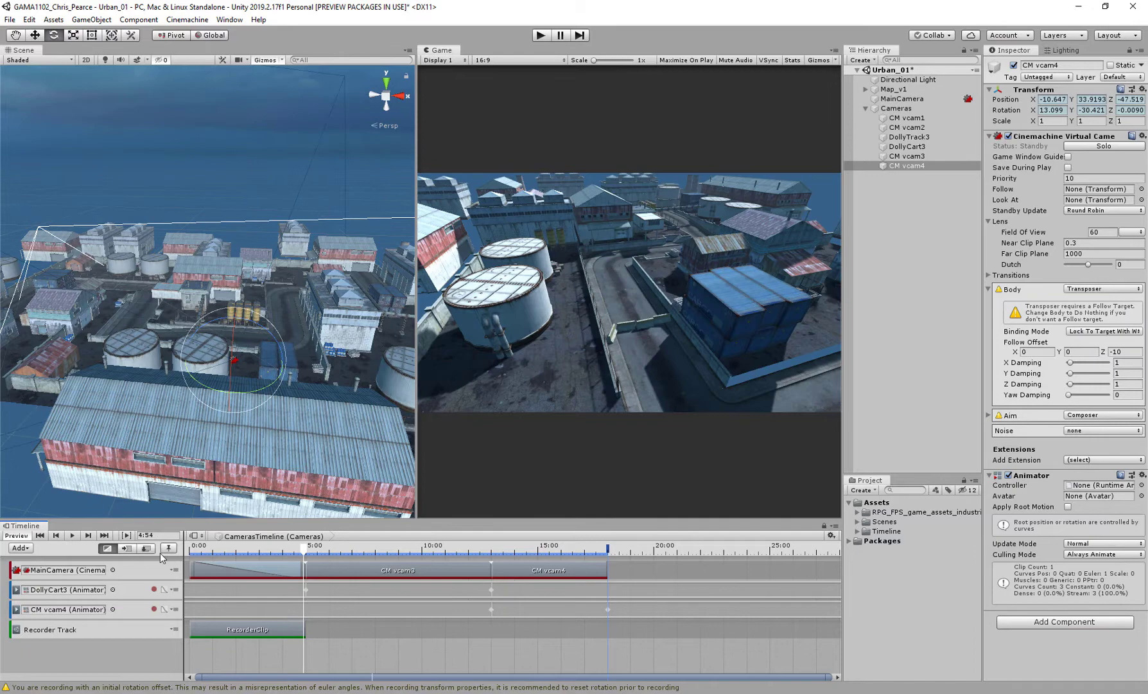
pyautogui.click(73, 536)
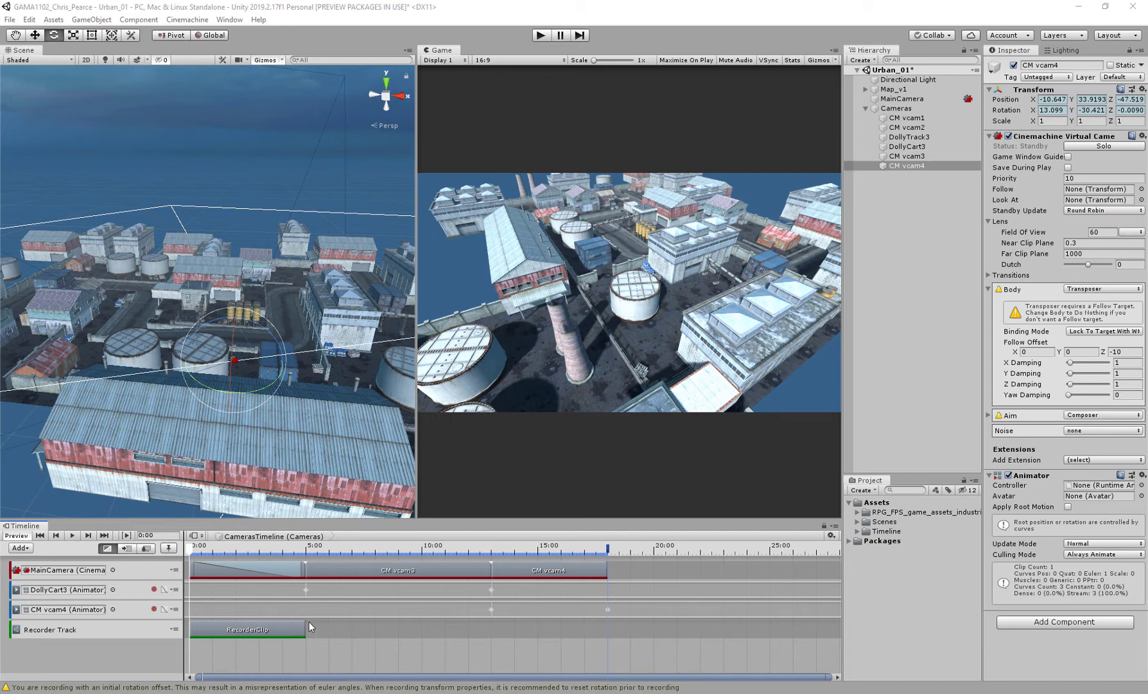
# - Extend the RecorderClip to 18 s and render the movie in Play mode
pyautogui.moveTo(305, 628); pyautogui.dragTo(609, 608)
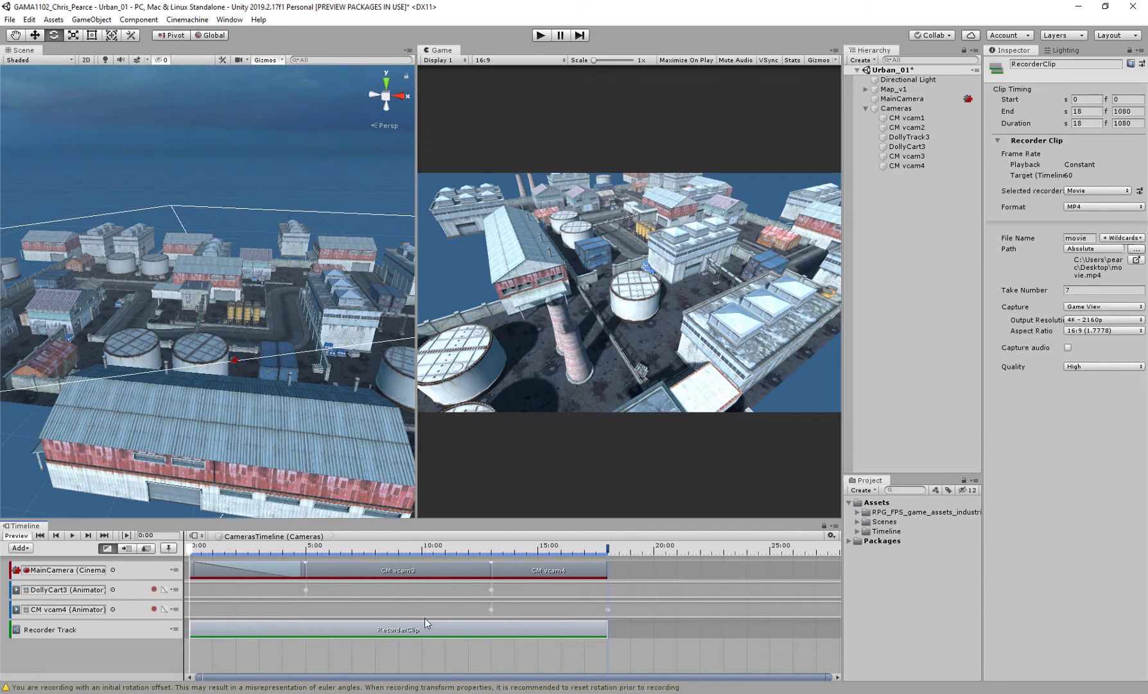
pyautogui.click(540, 36)
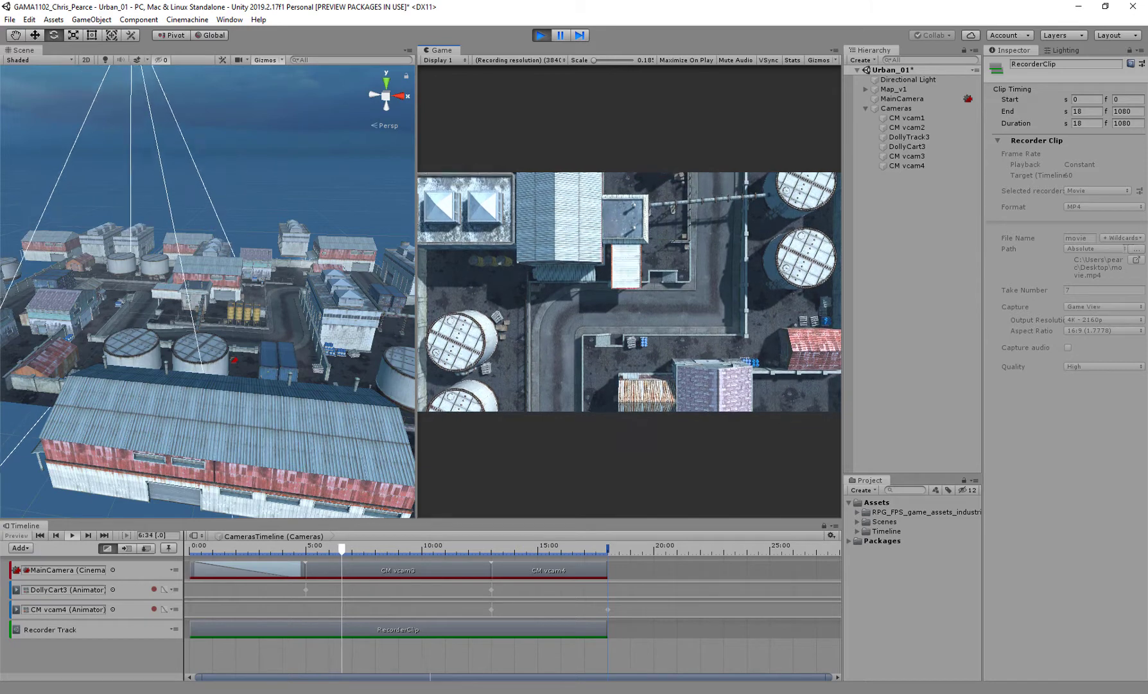
pyautogui.hotkey('ctrl', 'p')
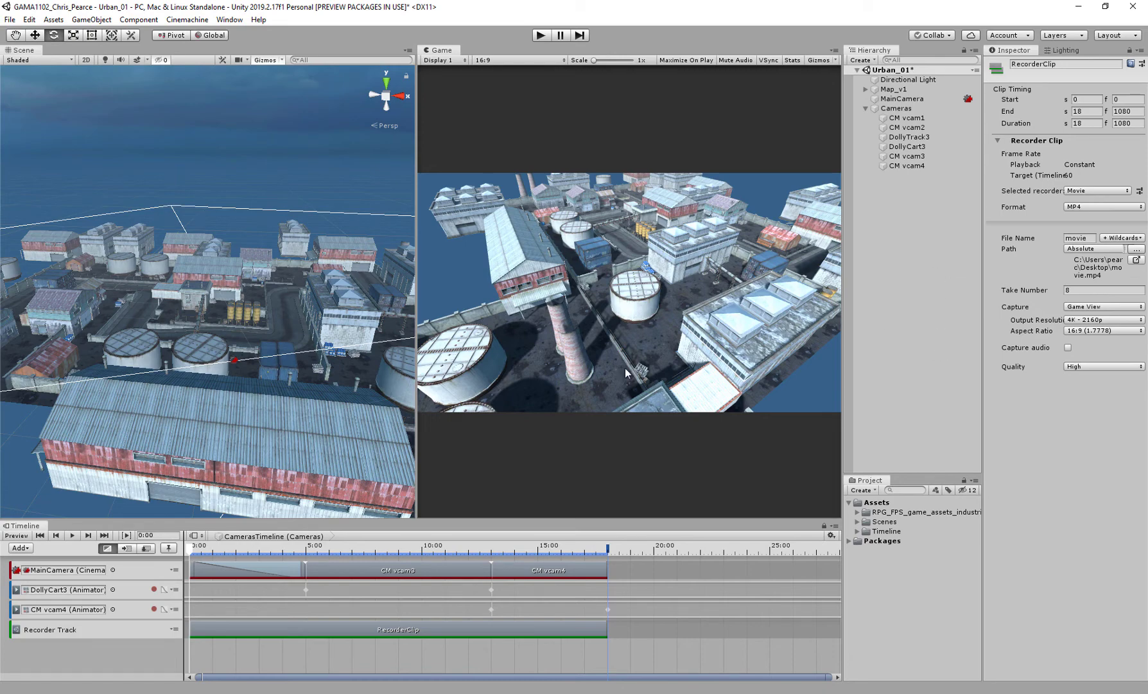
# - Shorten the first RecorderClip to 5 s and add a second Recorder clip right after it
pyautogui.moveTo(604, 626); pyautogui.dragTo(304, 643)
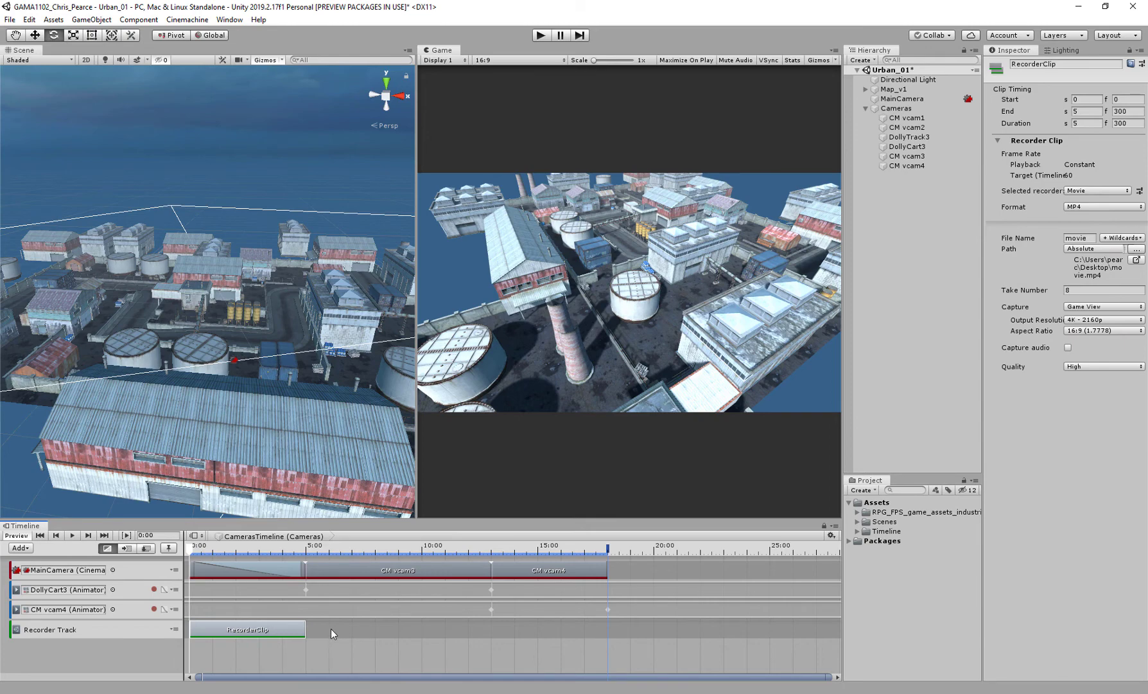
pyautogui.rightClick(330, 628)
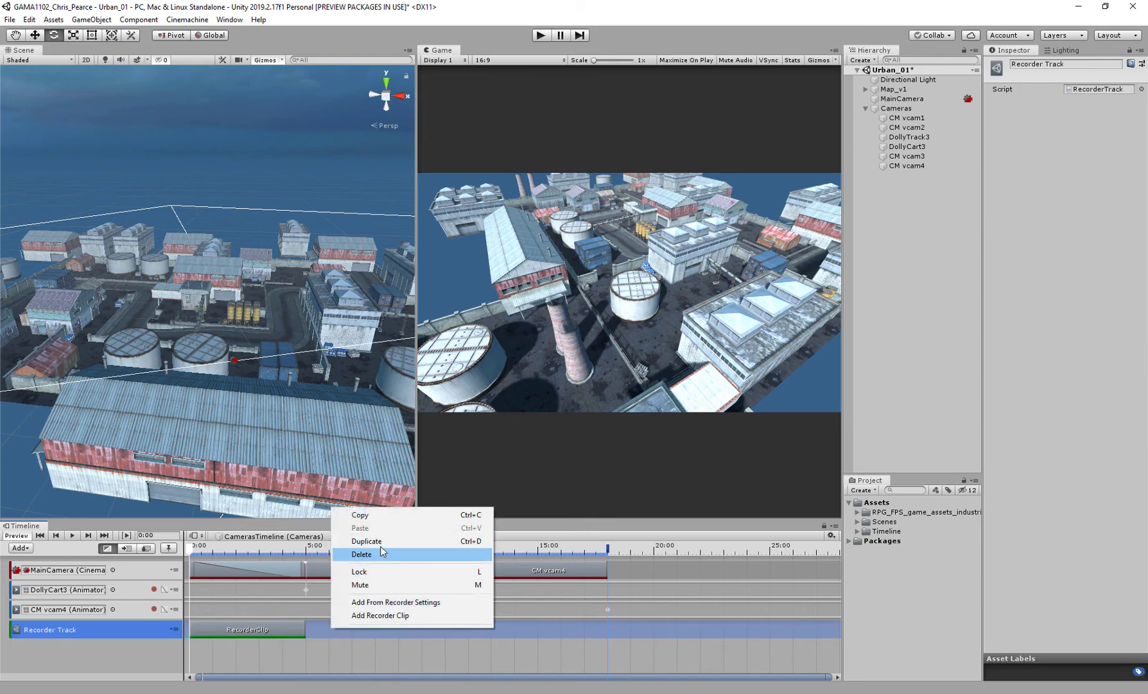
pyautogui.click(383, 603)
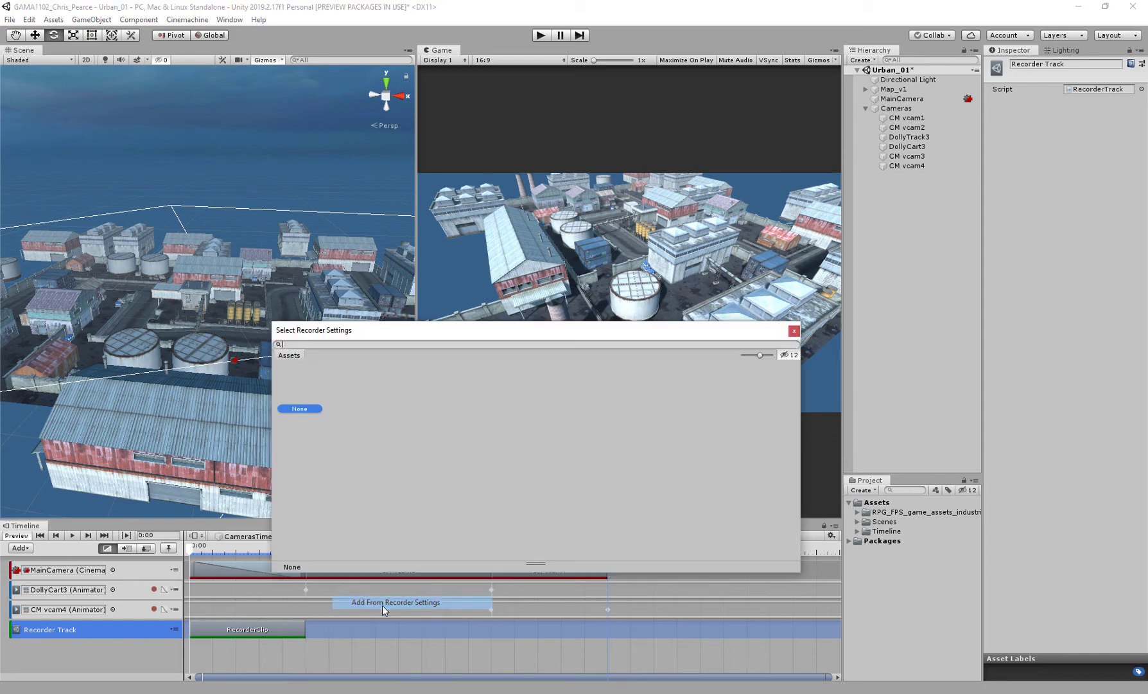
pyautogui.click(794, 330)
pyautogui.rightClick(348, 626)
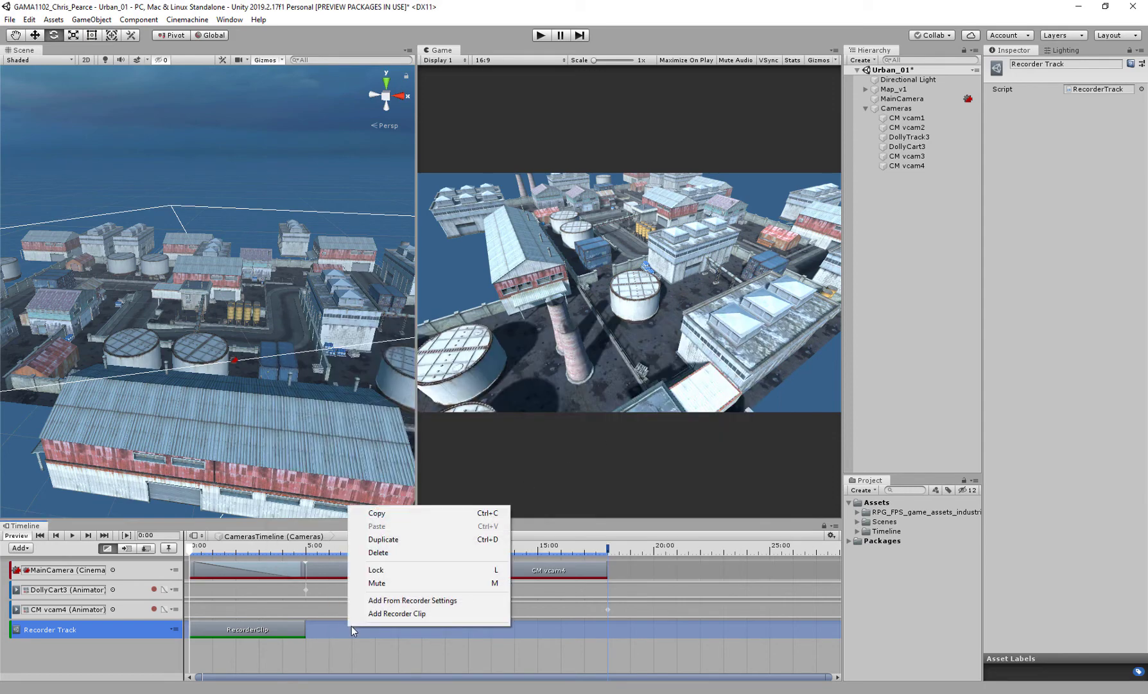
pyautogui.click(392, 620)
pyautogui.moveTo(391, 631); pyautogui.dragTo(491, 635)
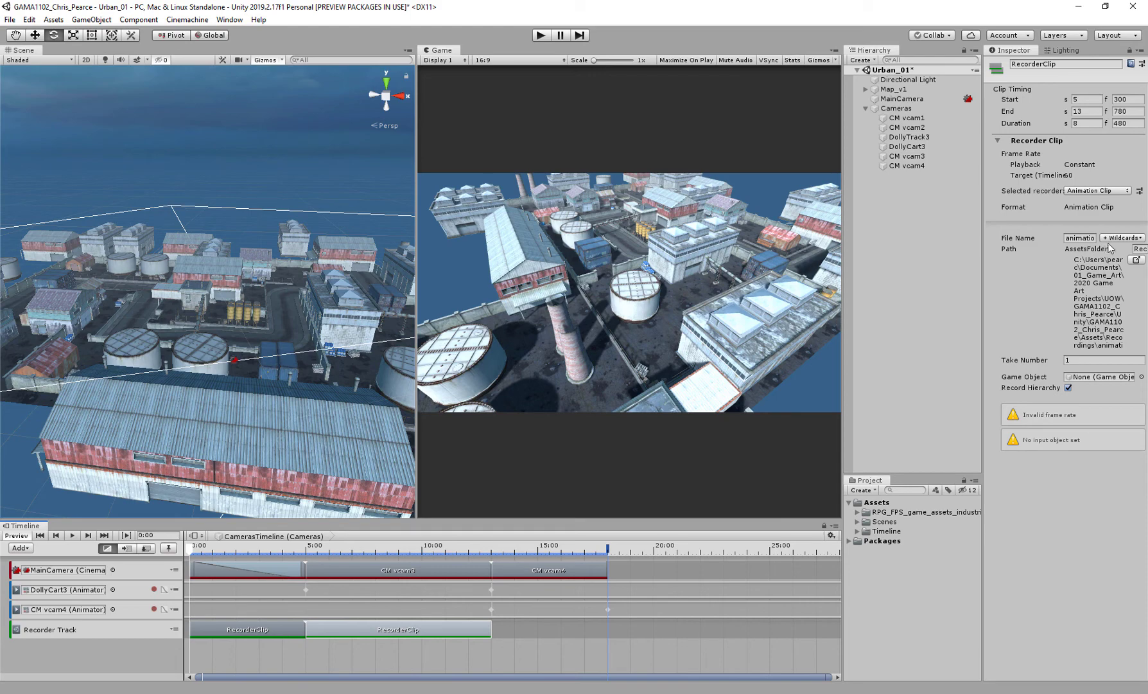
# - Set the clip to Movie, saving Drone_Shot to the Desktop at 4K - 2160p
pyautogui.click(1115, 192)
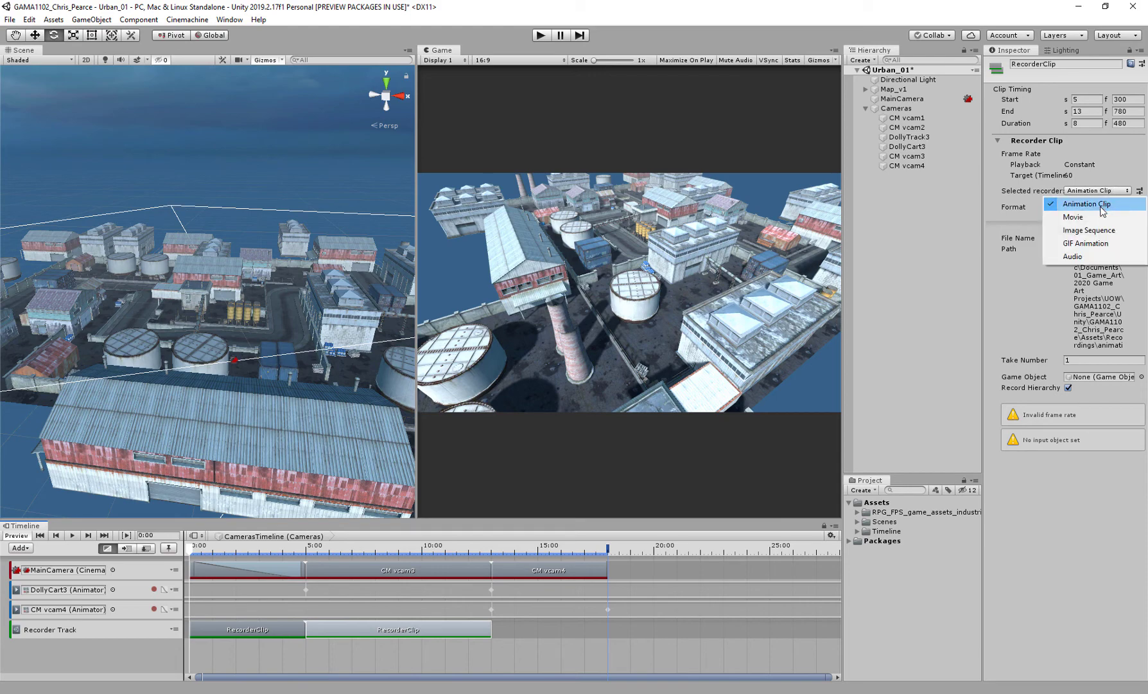
pyautogui.click(1096, 219)
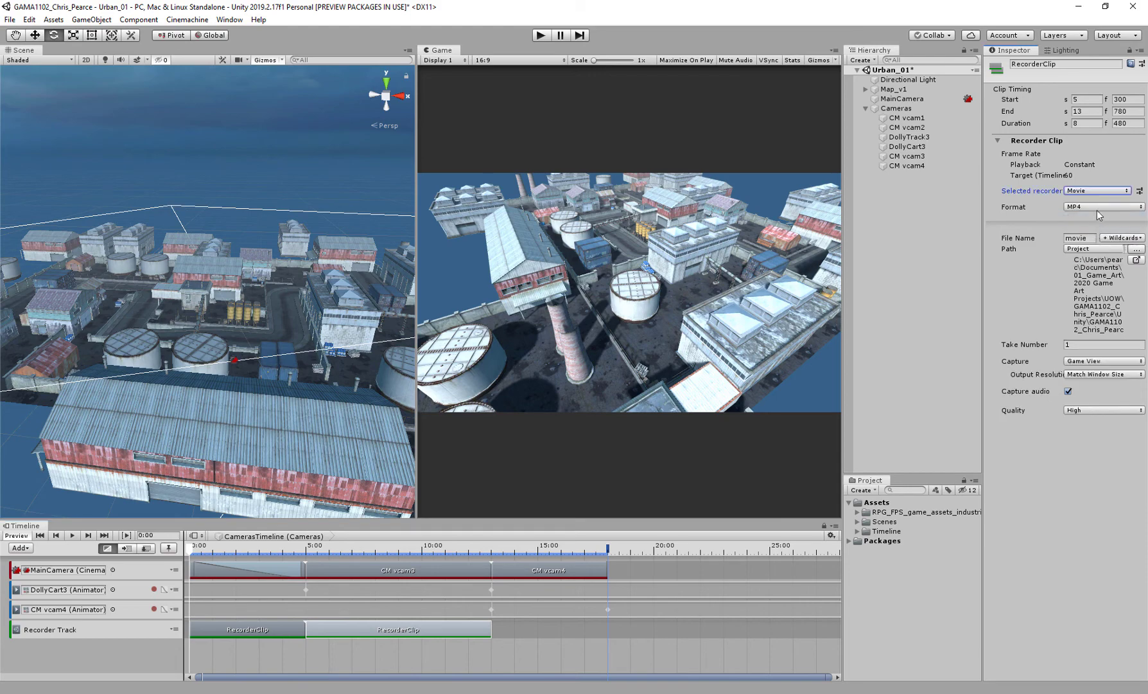
pyautogui.click(1136, 250)
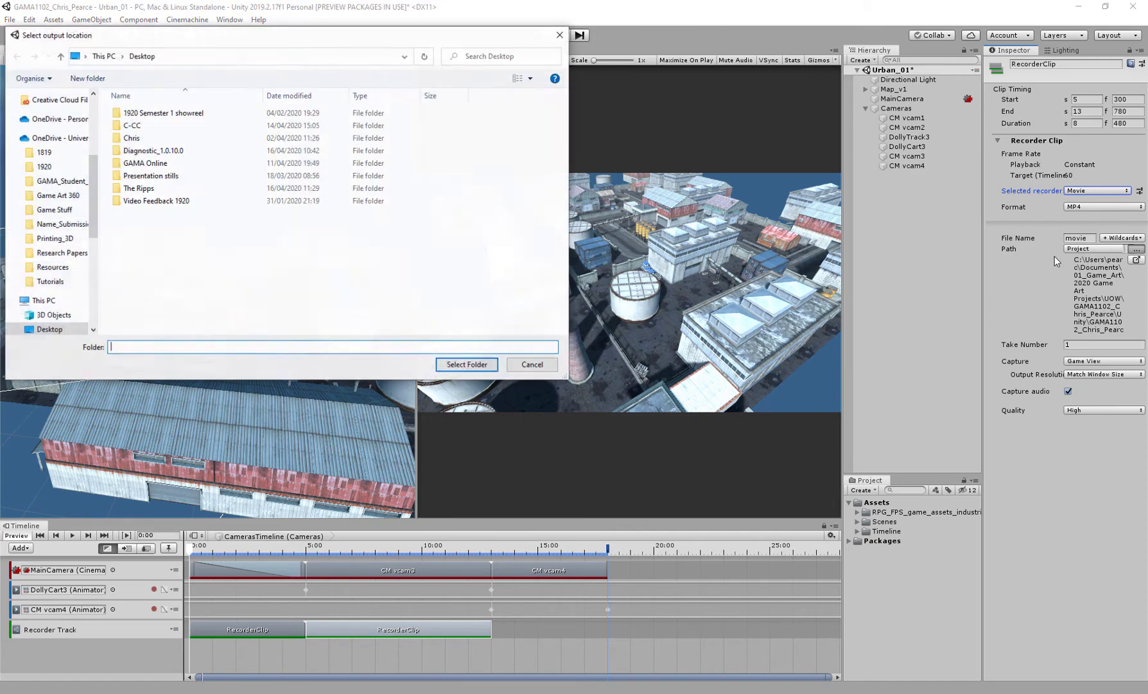
pyautogui.click(468, 364)
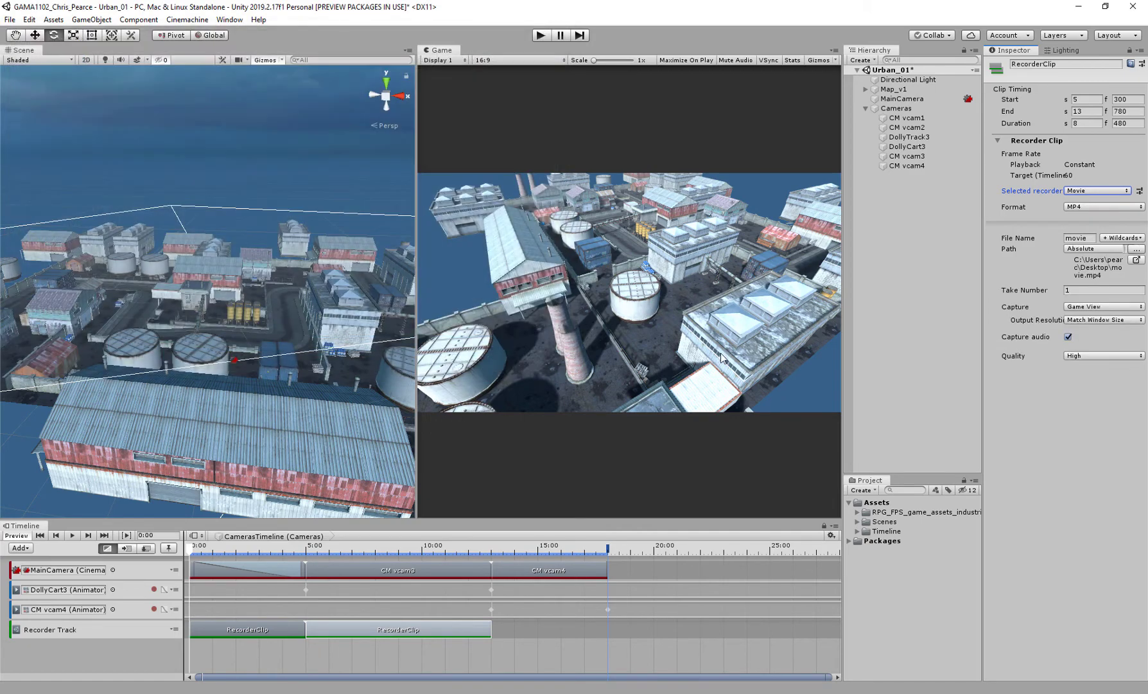
pyautogui.click(1090, 239)
pyautogui.press('BackSpace')
pyautogui.press('BackSpace')
pyautogui.press('BackSpace')
pyautogui.press('BackSpace')
pyautogui.write('Drone')
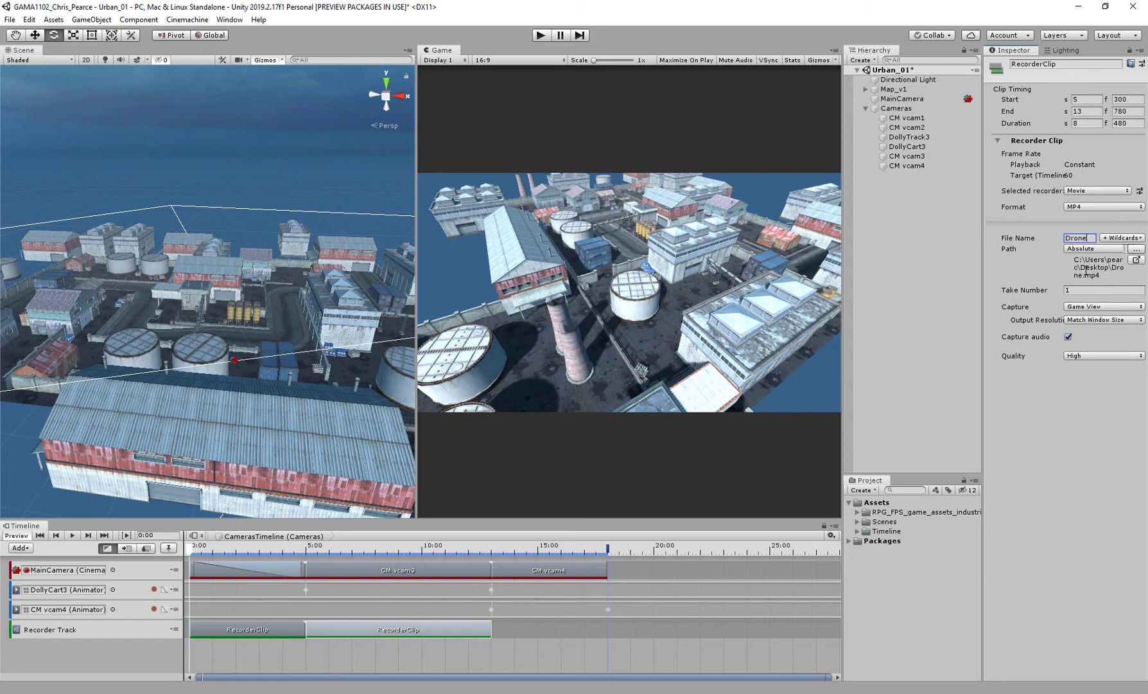
pyautogui.write('_Shot')
pyautogui.press('Return')
pyautogui.click(1101, 319)
pyautogui.click(1079, 412)
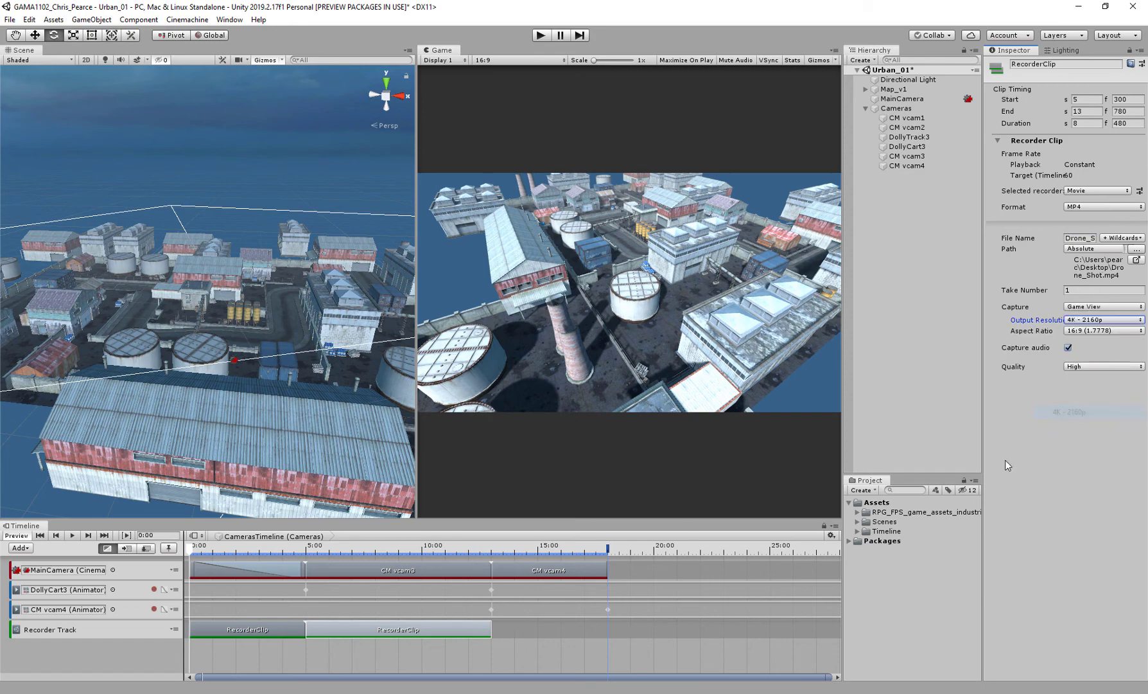
# - Add a third Recorder clip starting at 13 s
pyautogui.click(551, 629)
pyautogui.rightClick(538, 632)
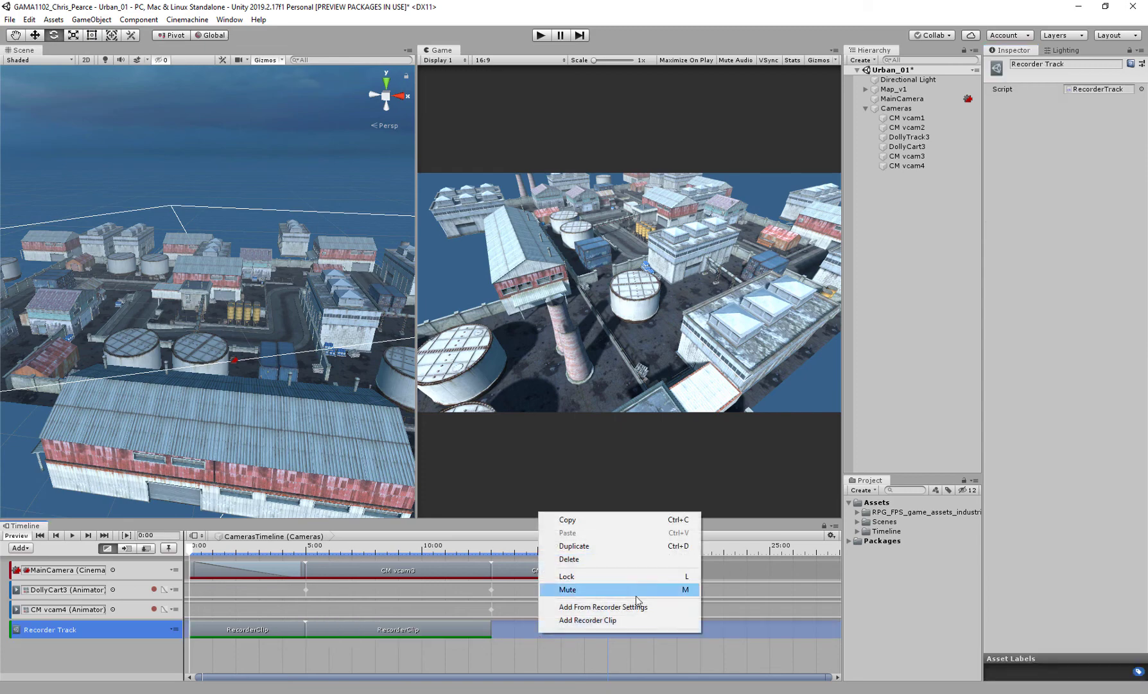
pyautogui.click(604, 620)
pyautogui.moveTo(563, 632); pyautogui.dragTo(519, 632)
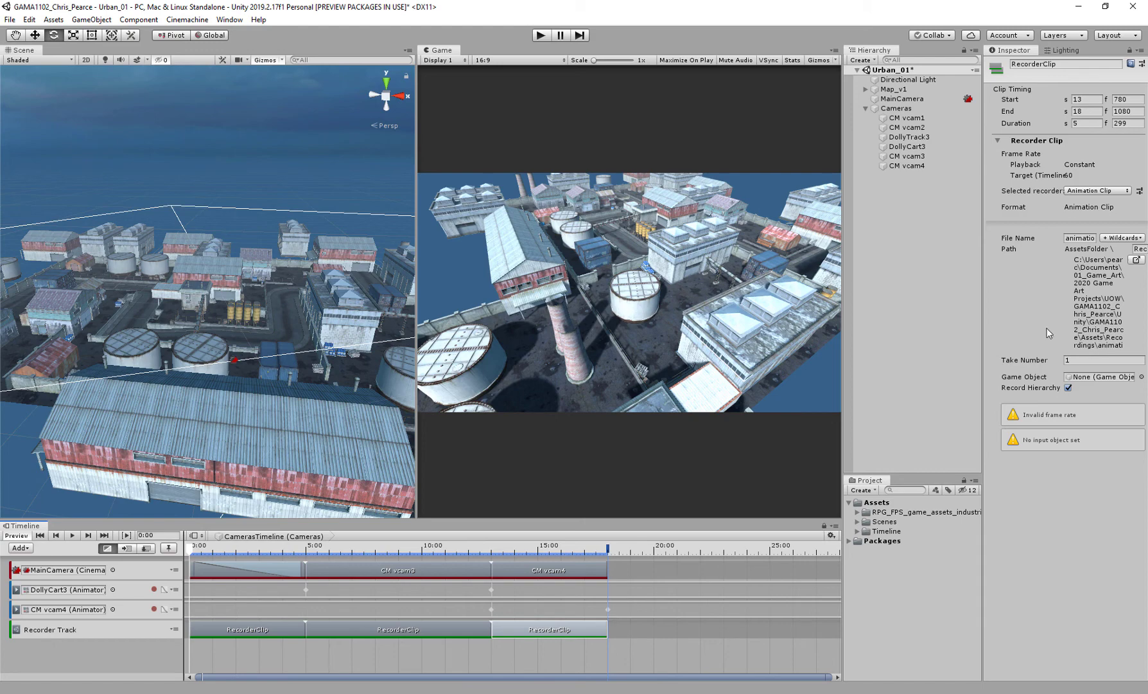
# - Set the third clip to Movie, saving rotation_shot to the Desktop at 4K - 2160p
pyautogui.click(1119, 192)
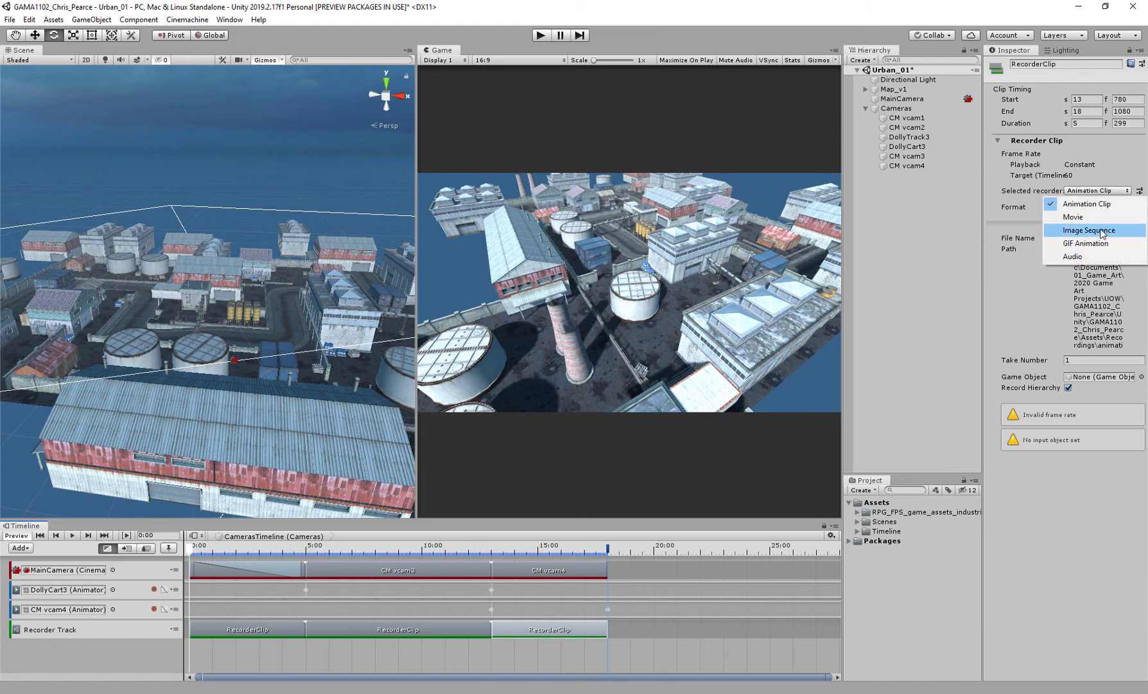
pyautogui.click(1090, 217)
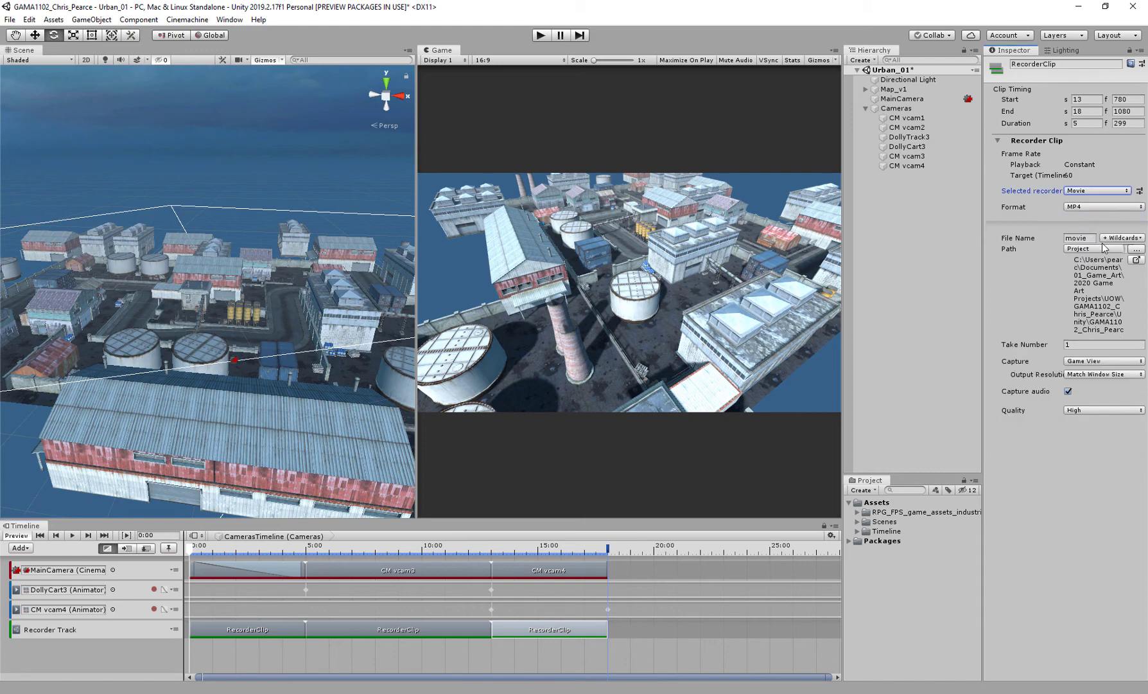
pyautogui.click(1137, 251)
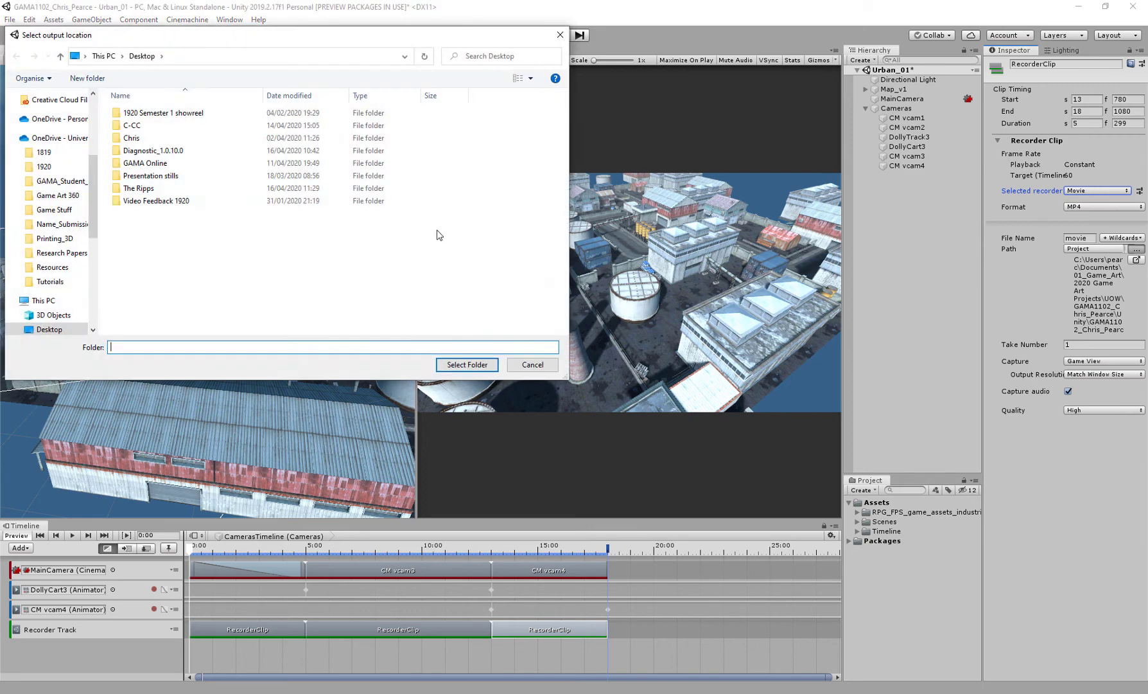
pyautogui.click(467, 364)
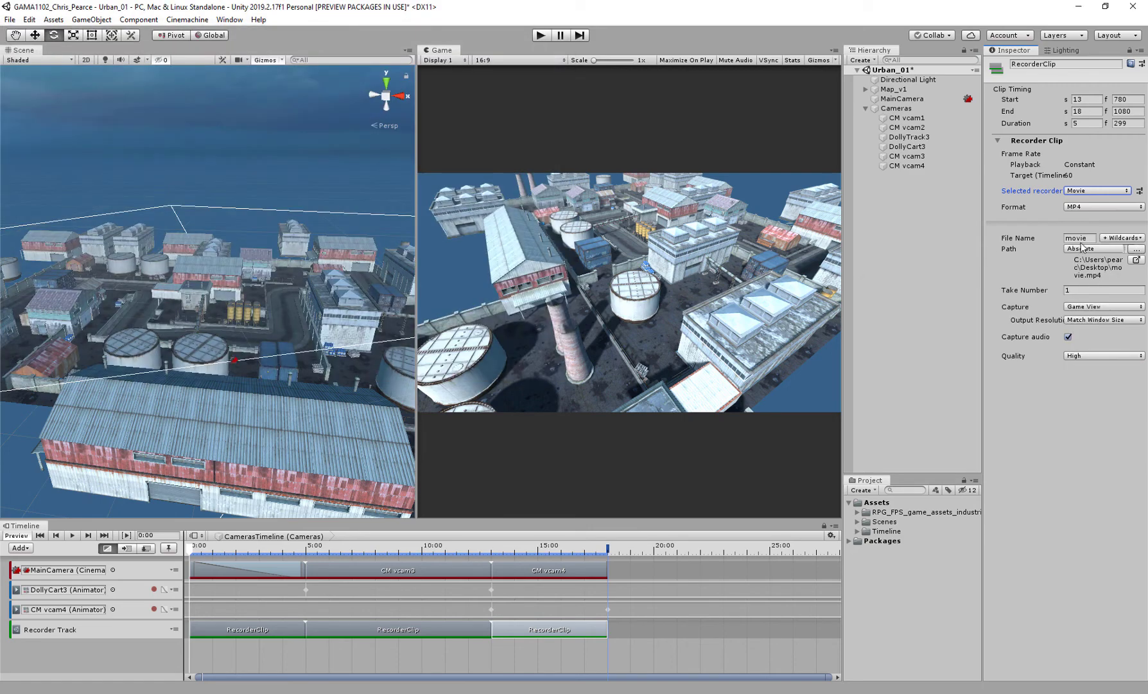
pyautogui.click(1083, 239)
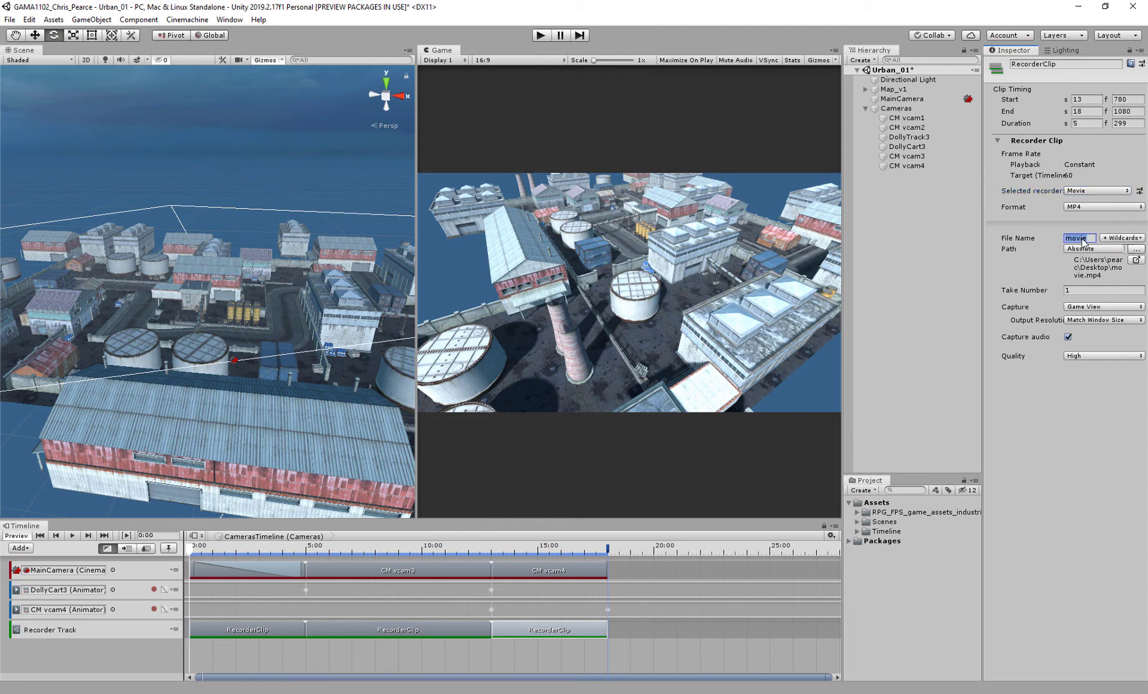
pyautogui.write('rotatio')
pyautogui.write('n_')
pyautogui.write('shot')
pyautogui.click(1085, 320)
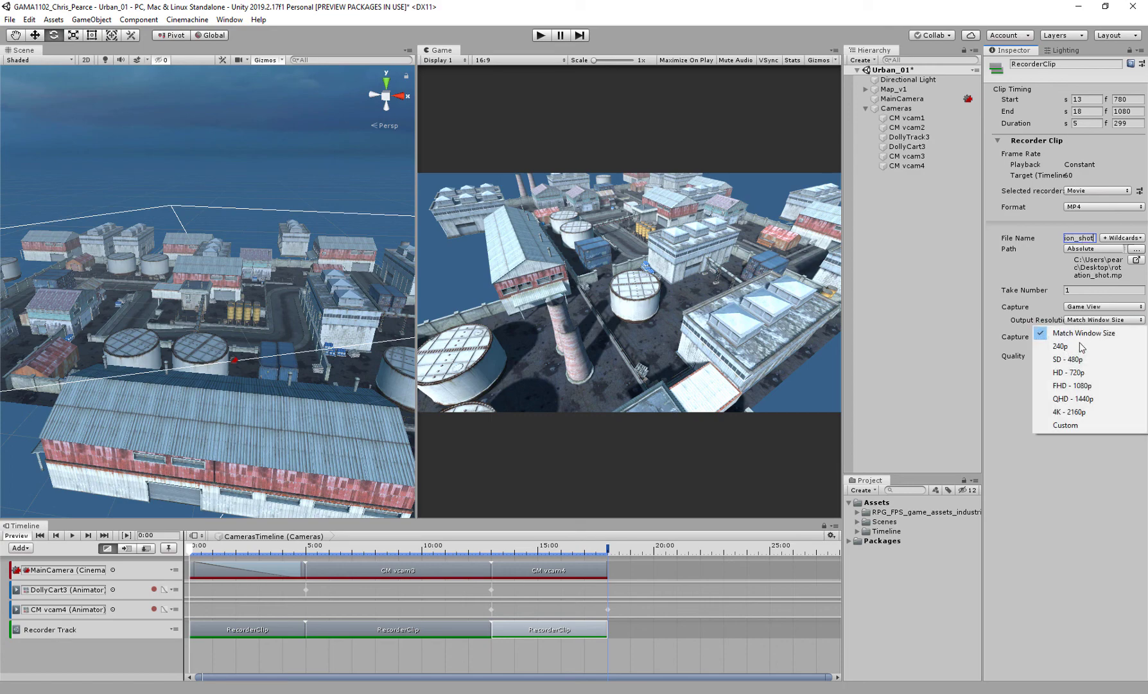
pyautogui.click(1079, 412)
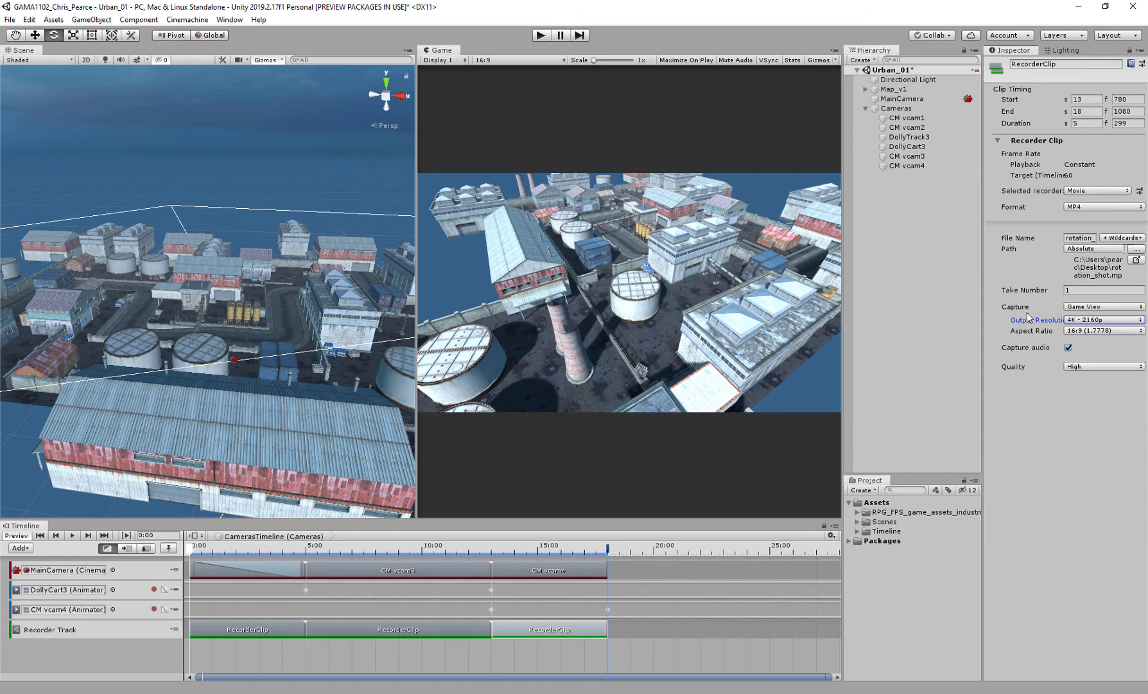
# - Disable audio capture on the rotation_shot and Drone_Shot clips, then enter Play mode
pyautogui.click(1068, 348)
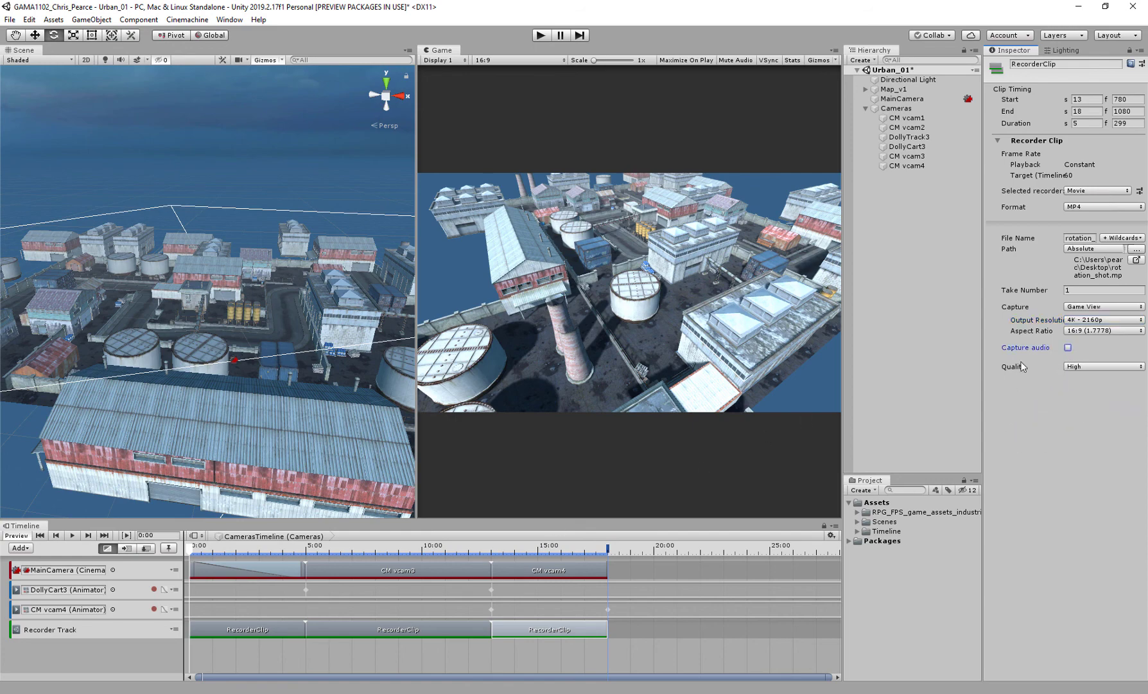
pyautogui.click(370, 626)
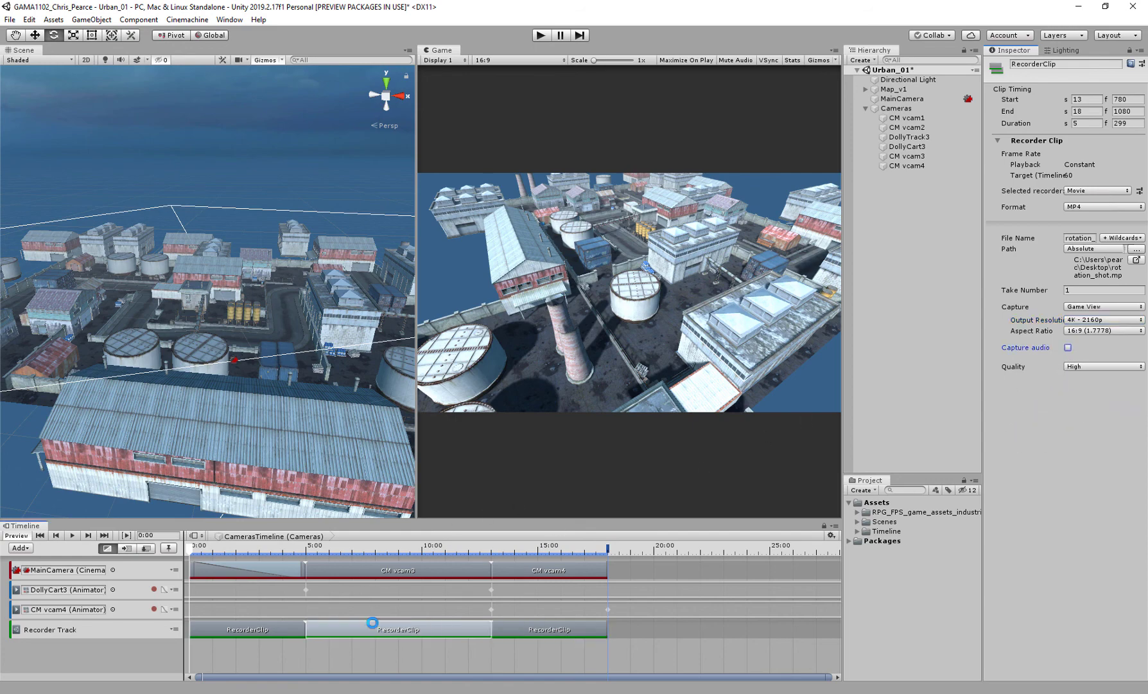
pyautogui.click(1068, 347)
pyautogui.click(277, 631)
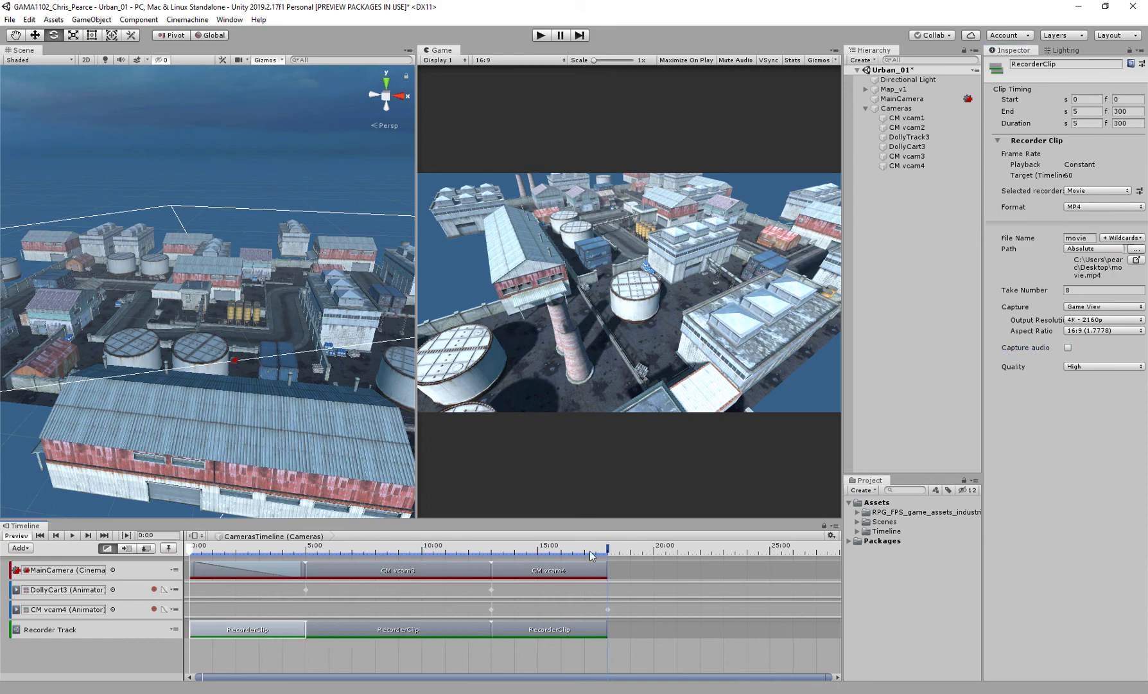
pyautogui.click(541, 36)
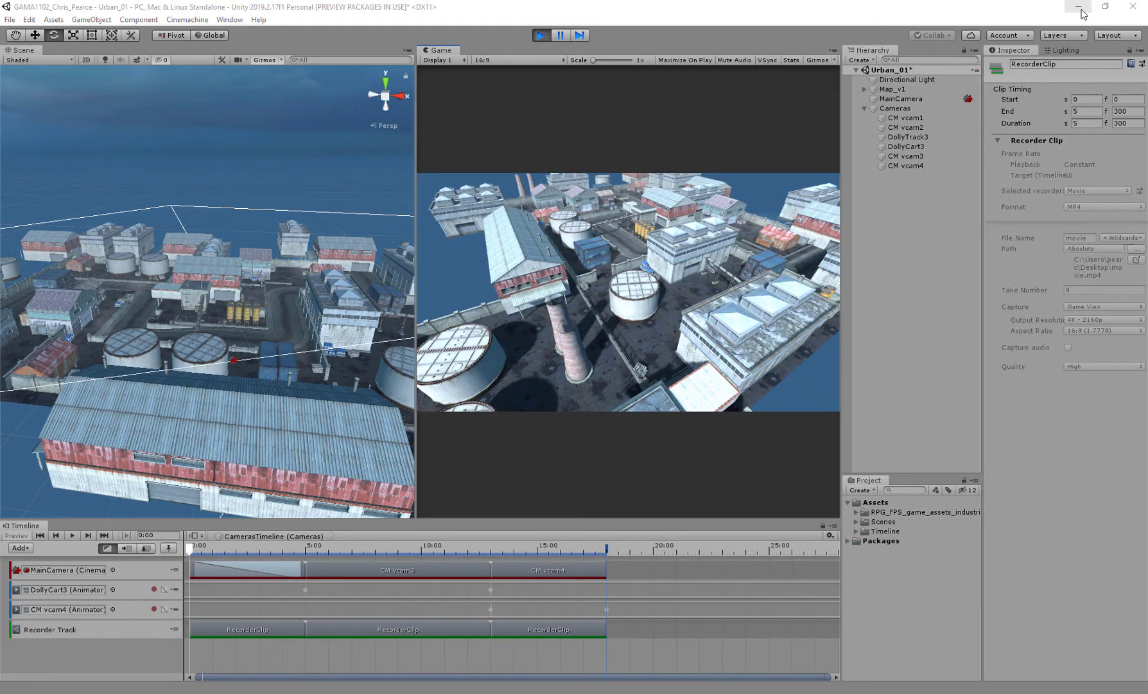
# - Line up movie, Drone_Shot and rotation_shot on the desktop, watch Drone_Shot, return to Unity
pyautogui.click(1079, 7)
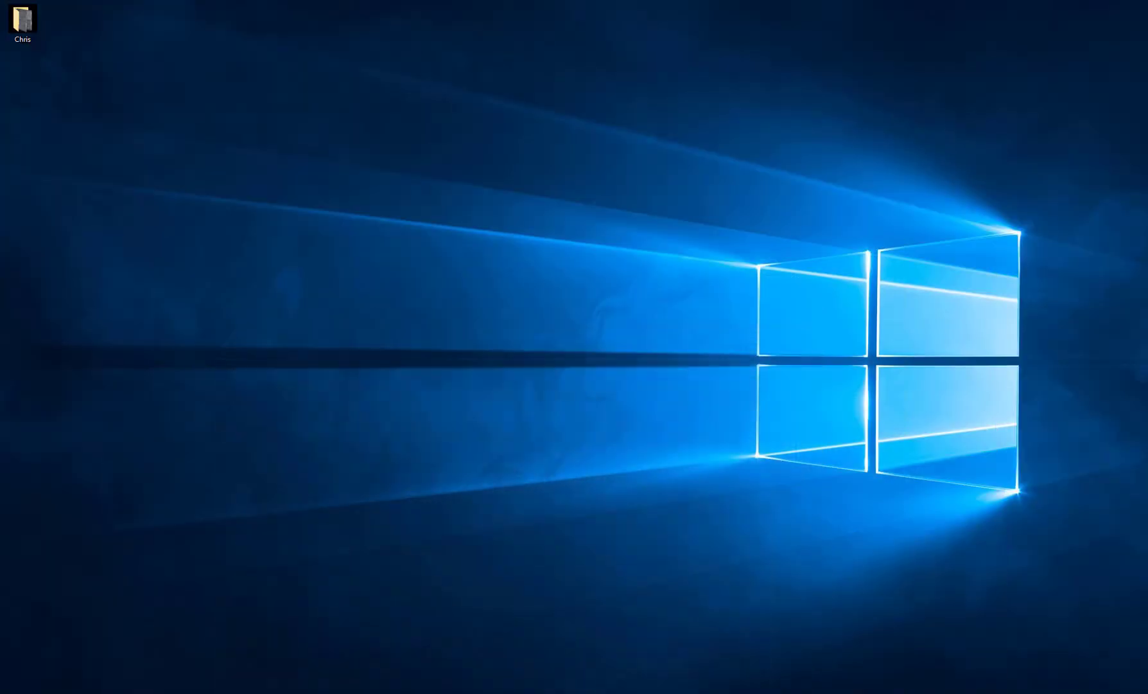
pyautogui.moveTo(329, 277); pyautogui.dragTo(522, 206)
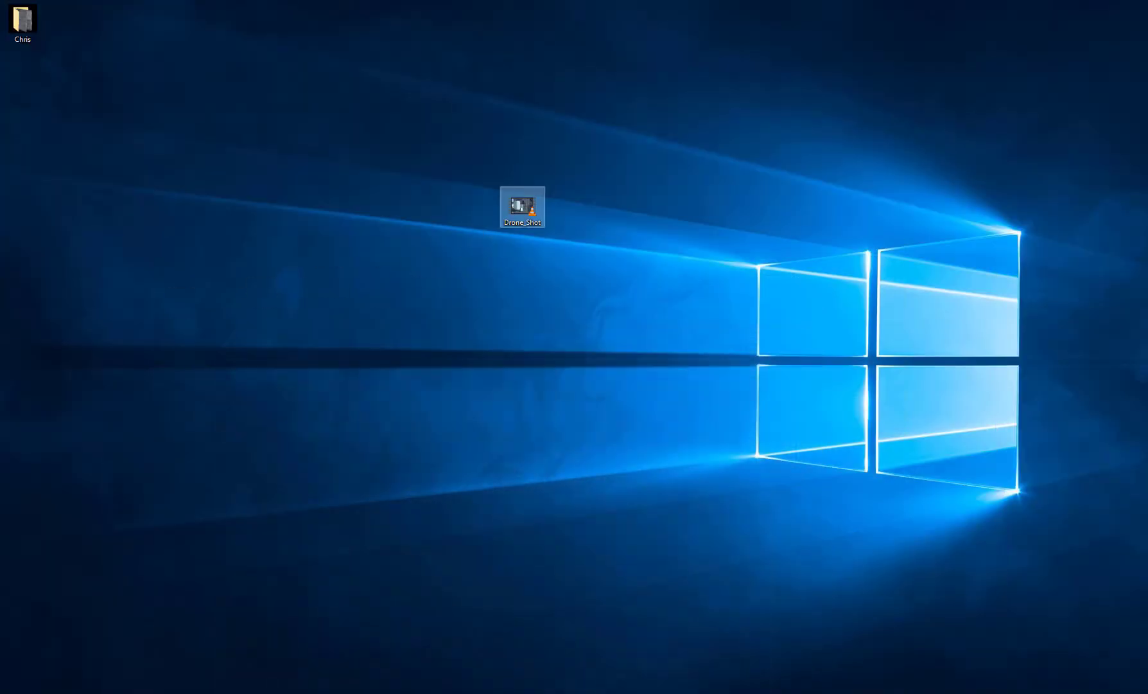
pyautogui.moveTo(329, 277); pyautogui.dragTo(610, 203)
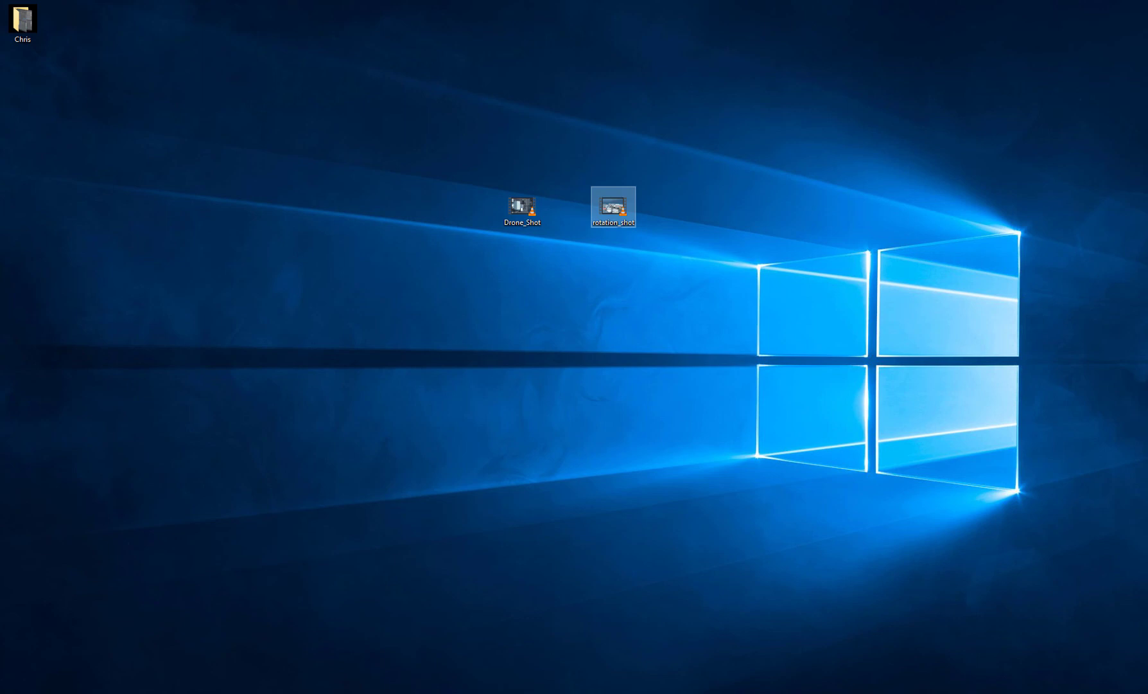
pyautogui.moveTo(120, 322); pyautogui.dragTo(432, 206)
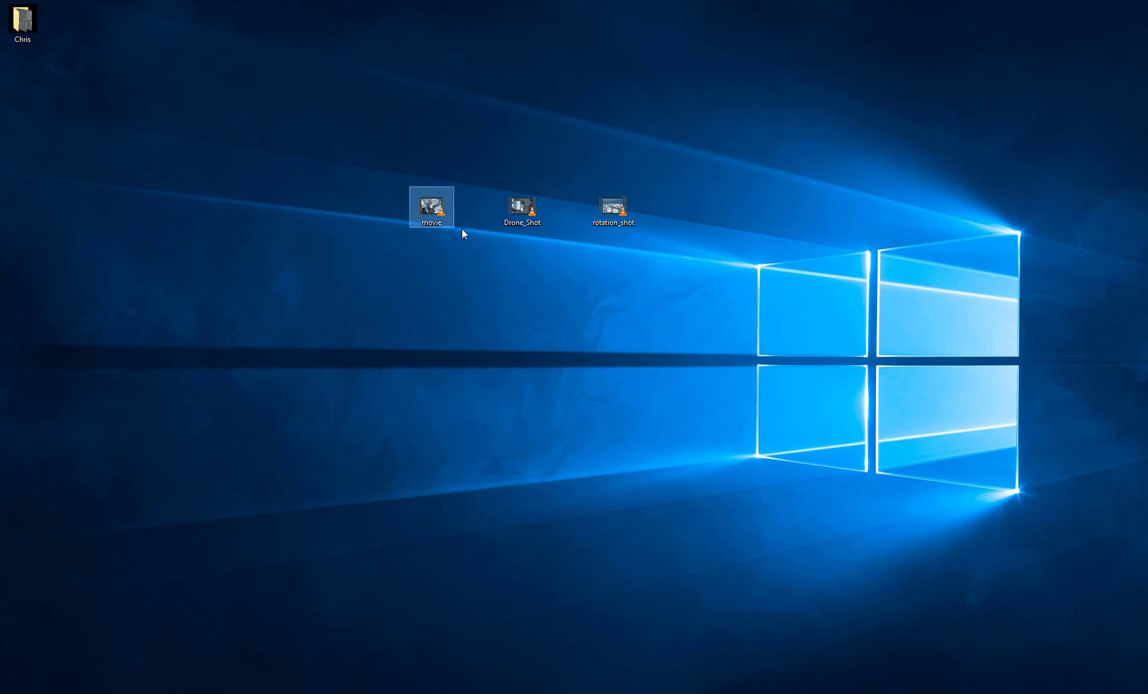
pyautogui.doubleClick(530, 208)
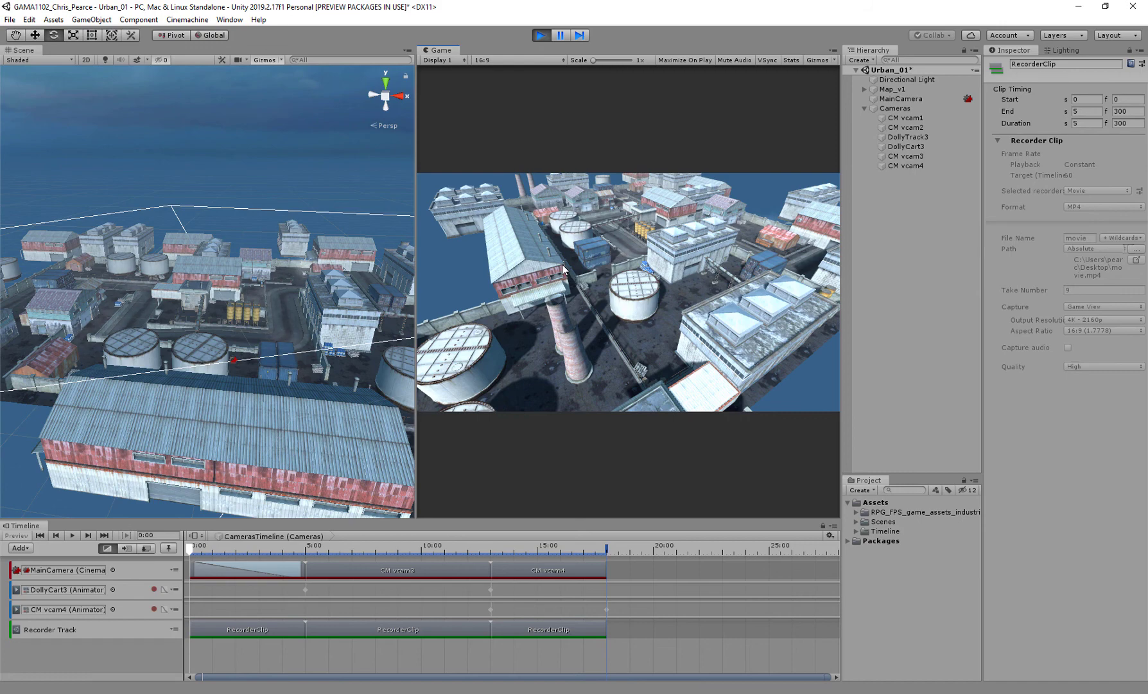
pyautogui.click(916, 147)
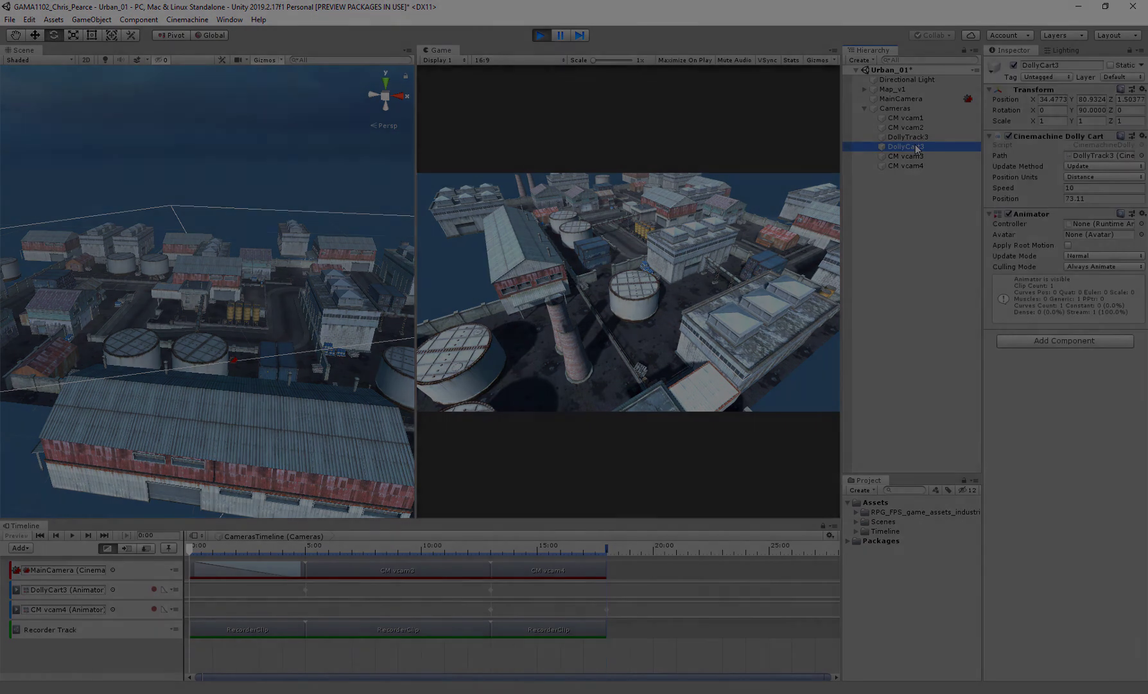